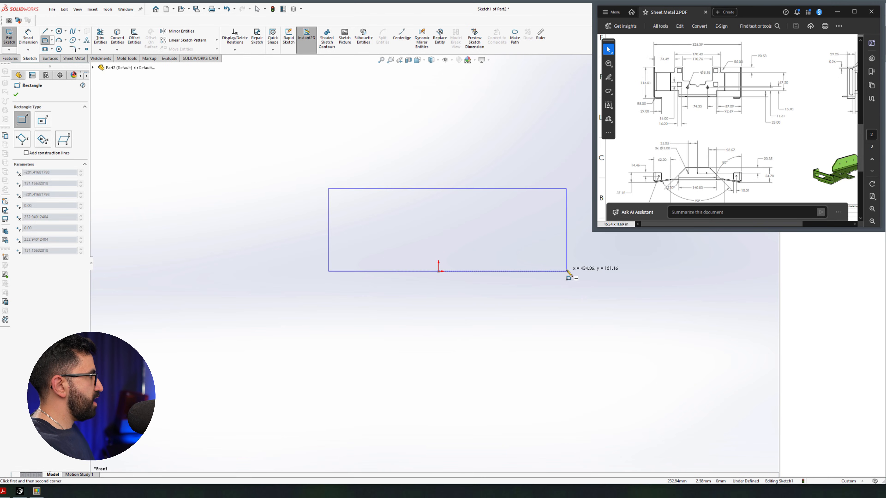
Step: Draw a rectangle about 434 mm wide and 151 mm high, and make its lower edge's midpoint coincident with the origin
left_click(566, 271)
key("Escape")
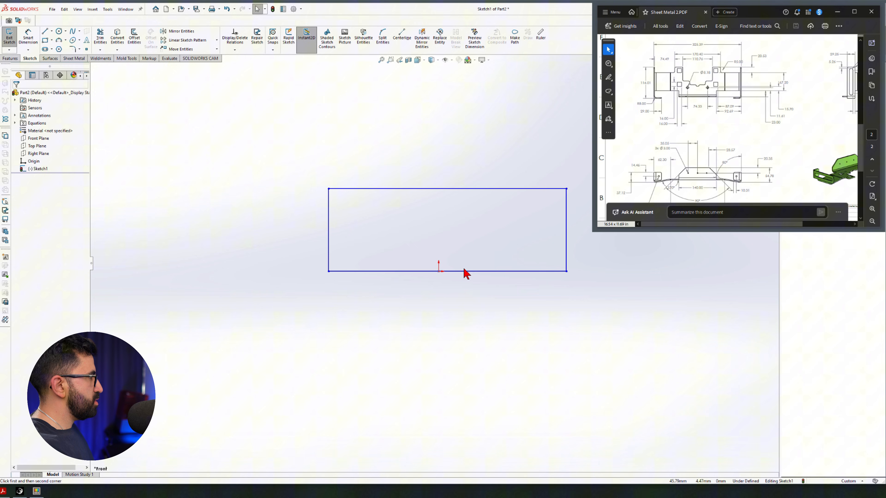
right_click(461, 275)
left_click(462, 271)
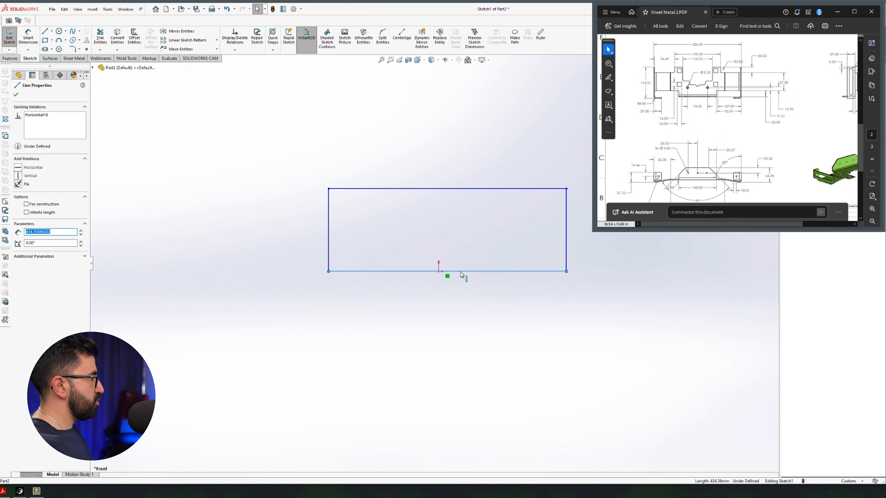
right_click(461, 276)
key("Escape")
left_click(440, 271, "ctrl")
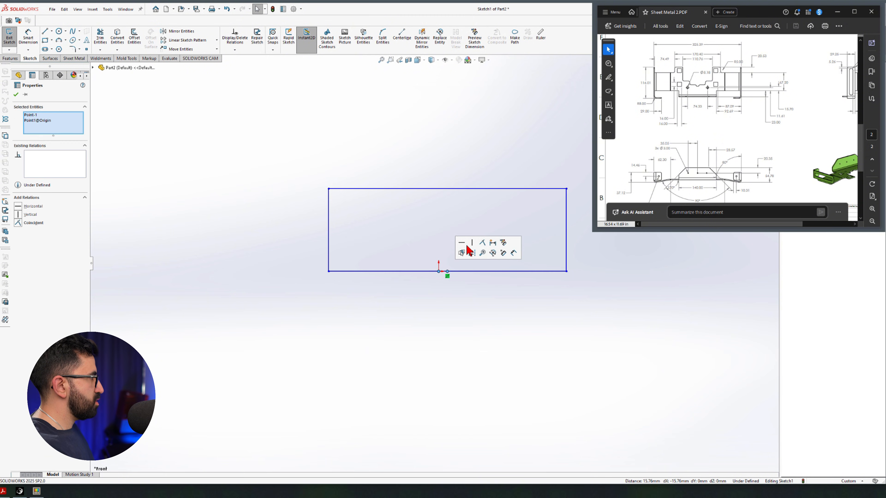
left_click(482, 243)
key("Escape")
Step: Sketch a small rectangle in the profile's upper-left corner and mirror it about a vertical centerline drawn from the origin
left_click(328, 189)
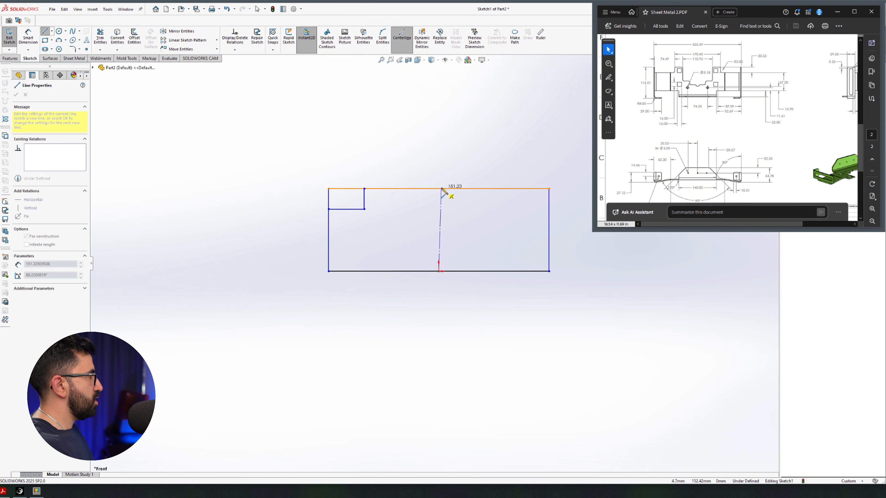
left_click(438, 189)
key("Escape")
left_click_drag(306, 171, 382, 225)
left_click_drag(418, 151, 484, 339, "ctrl")
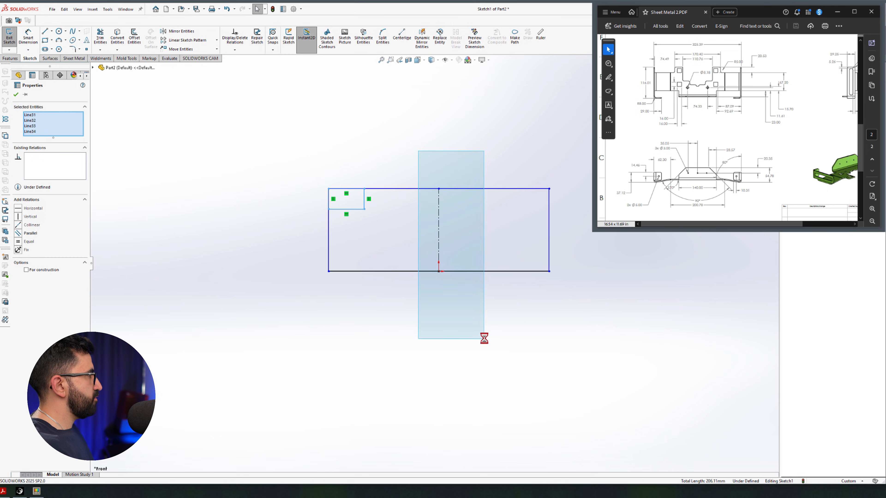
left_click(186, 35)
Step: Trim the outer edges at both upper corners so the profile has a step on each side
key("t")
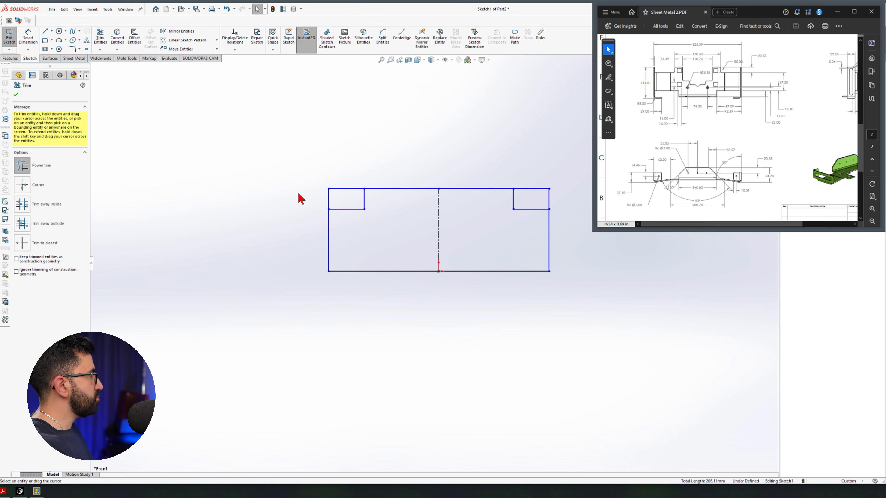
mouse_move(334, 156)
left_mouse_down()
mouse_move(318, 198)
mouse_move(608, 367)
left_mouse_up()
left_click_drag(554, 209, 534, 185)
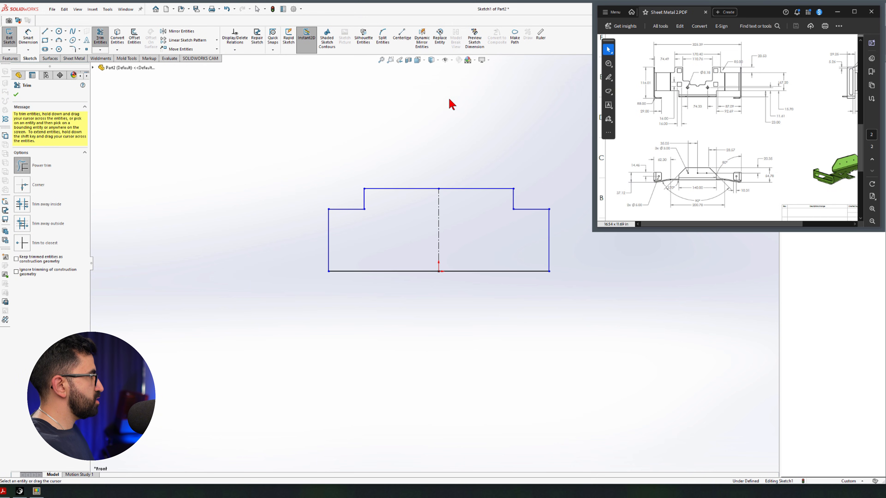
key("Escape")
Step: Read the raised section's width from the PDF drawing and dimension the profile's upper edge to 170.40 mm
left_click_drag(706, 54, 685, 53)
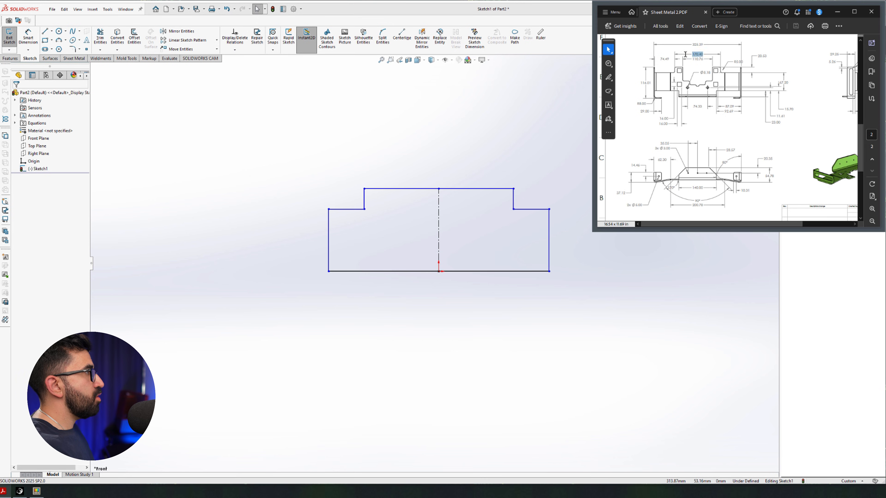
left_click(631, 364)
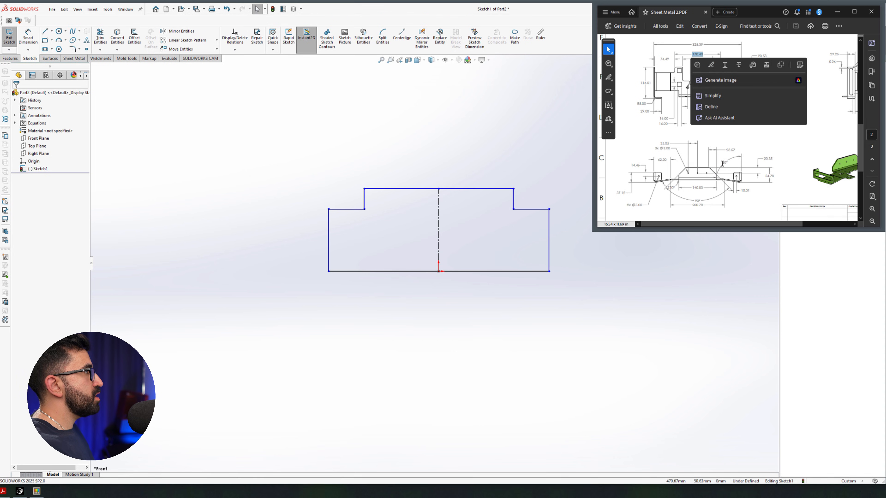
left_click(724, 163)
left_click(632, 364)
key("d")
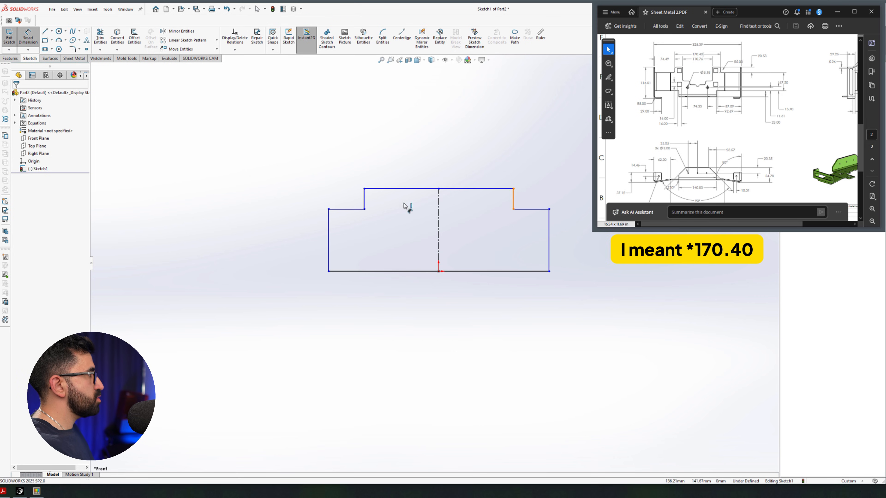
left_click(404, 188)
left_click(436, 139)
type("170.40")
key("Return")
key("Escape")
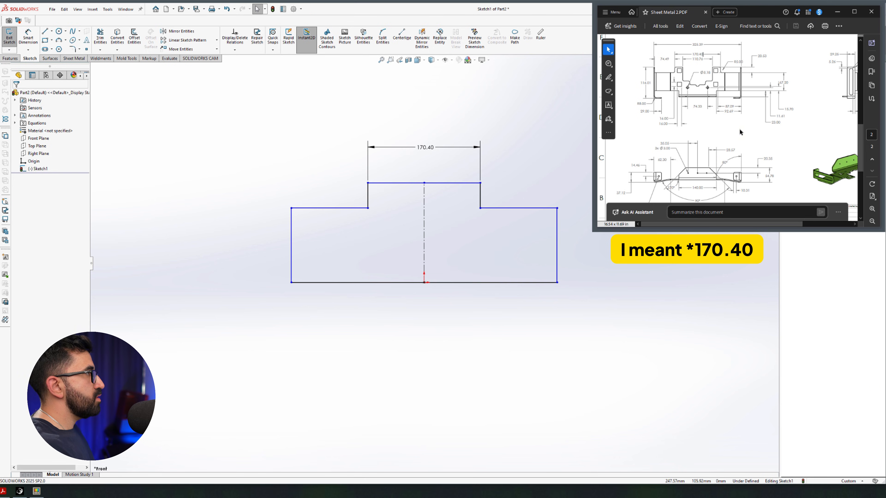
Step: Dimension the profile's lower edge to 200.78 mm, taking the value from the PDF drawing
scroll(766, 149, "down", 2)
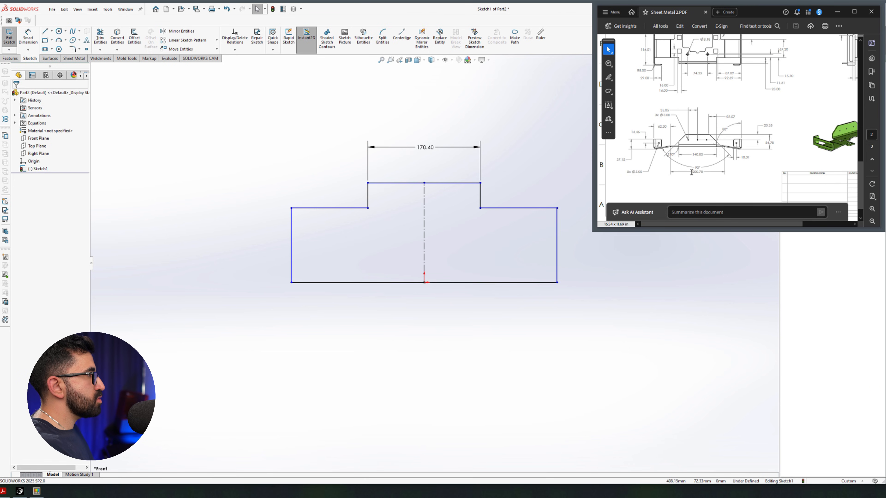
right_click_drag(434, 376, 446, 324)
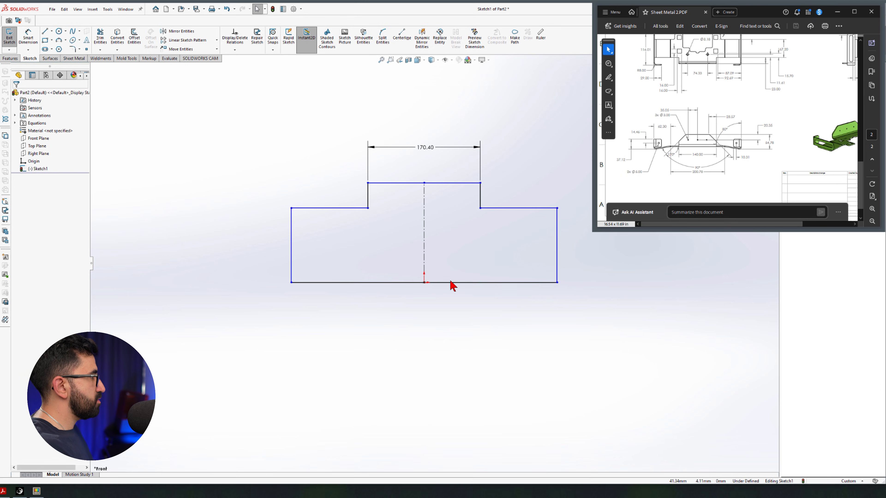
left_click(450, 283)
left_click(423, 299)
type("200.78")
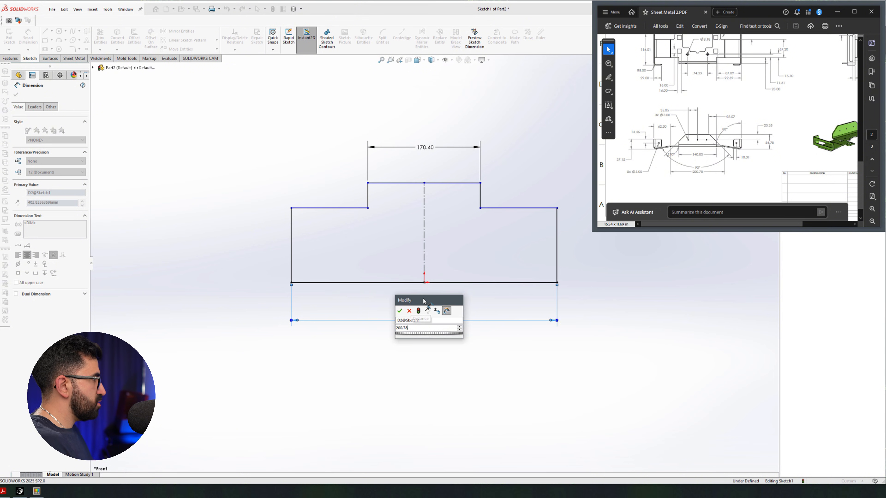
key("Return")
Step: Check the PDF drawing, and sketch the left half of a stepped notch about 83 mm deep from the upper edge towards the centerline
left_click_drag(772, 226, 821, 223)
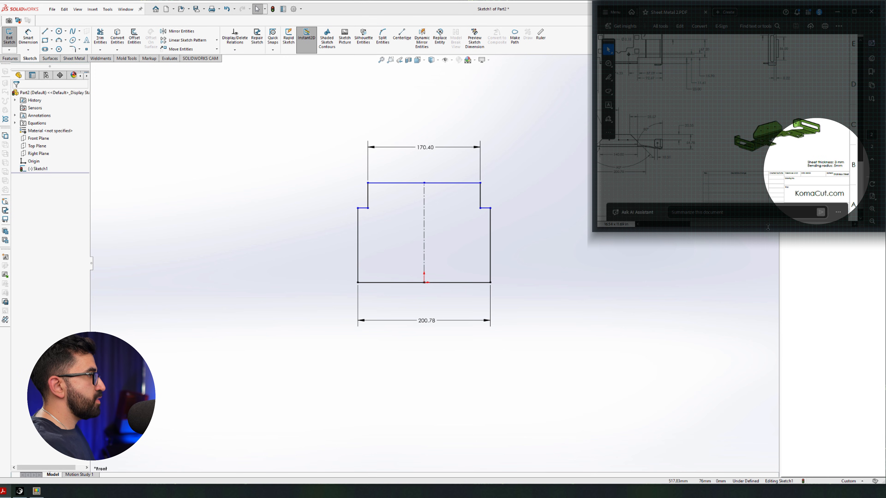
left_click_drag(768, 226, 716, 224)
scroll(711, 160, "up", 1)
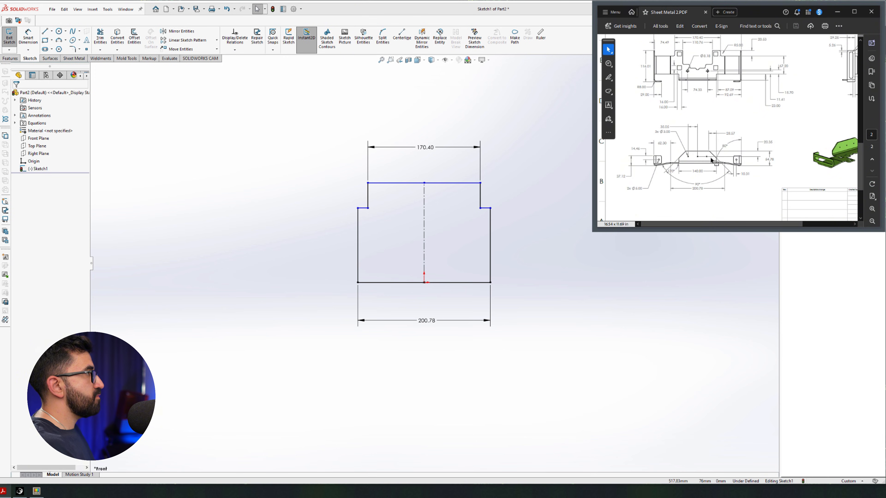
scroll(669, 102, "up", 1)
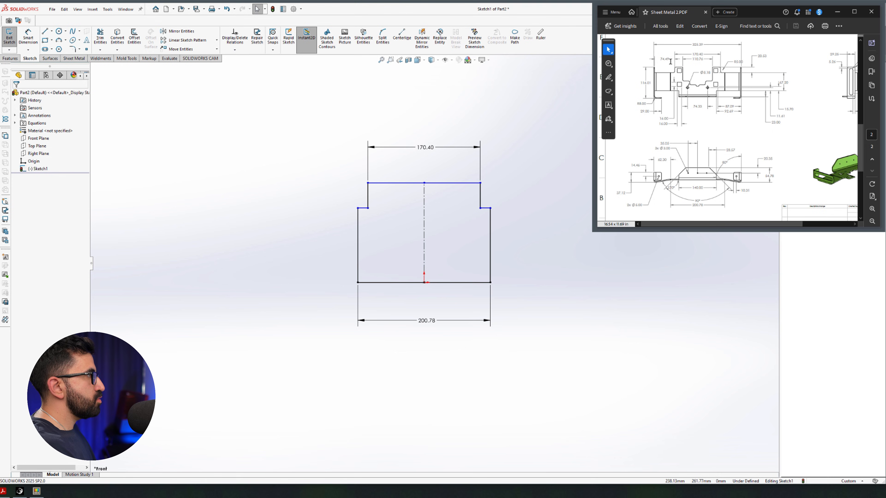
mouse_move(670, 62)
left_mouse_down()
mouse_move(717, 91)
mouse_move(711, 75)
mouse_move(672, 91)
left_mouse_up()
key("l")
left_click(384, 183)
left_click(383, 218)
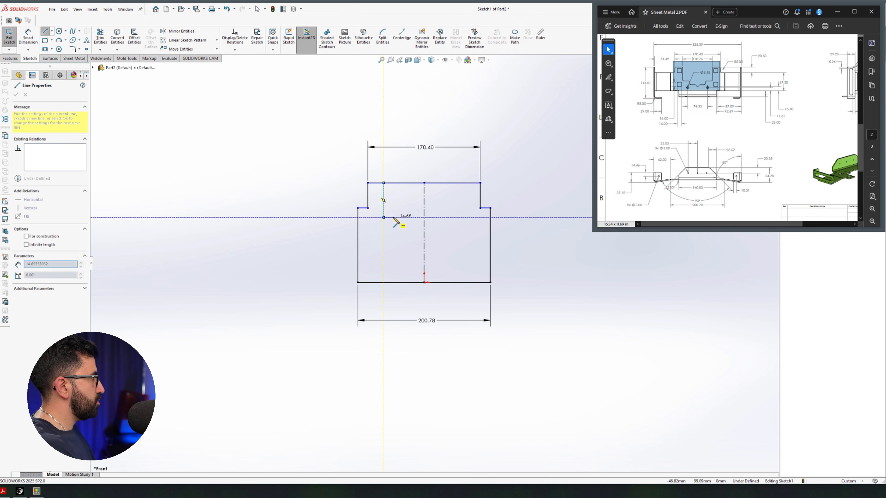
scroll(389, 217, "down", 4)
left_click(397, 220)
left_click(408, 248)
left_click(437, 248)
left_click(445, 261)
Step: Mirror the half notch about the centerline and trim the upper edge across the notch opening
left_click_drag(470, 316, 474, 363)
key("m")
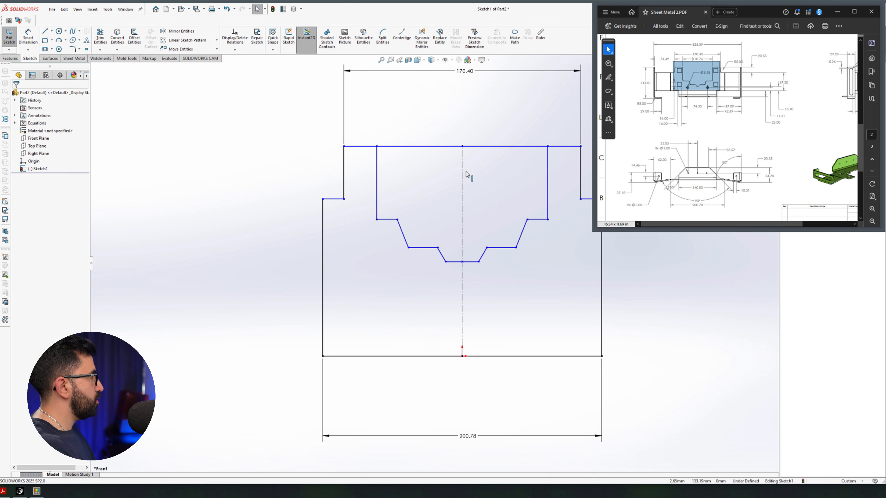
key("t")
left_click_drag(470, 176, 468, 135)
key("Escape")
Step: Find the notch detail in the PDF drawing and dimension the notch's vertical side to 51.66 mm
scroll(453, 240, "up", 2)
left_click(692, 75)
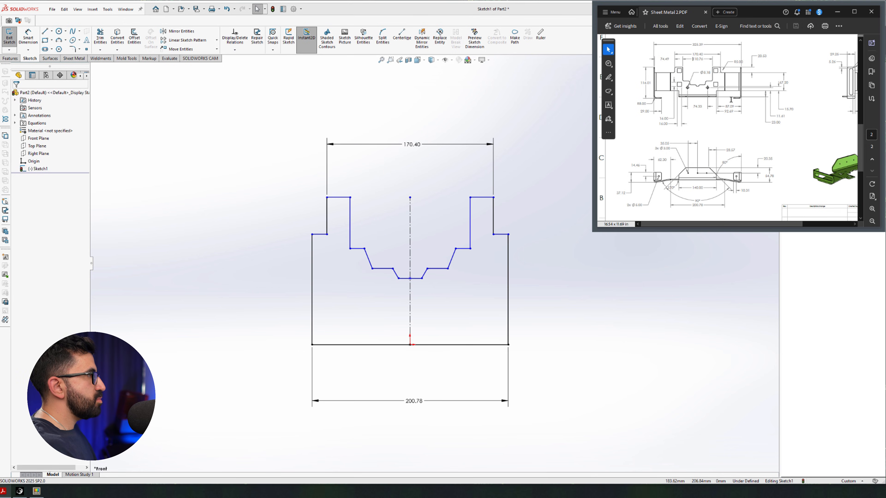
scroll(729, 112, "up", 3)
scroll(729, 133, "up", 3)
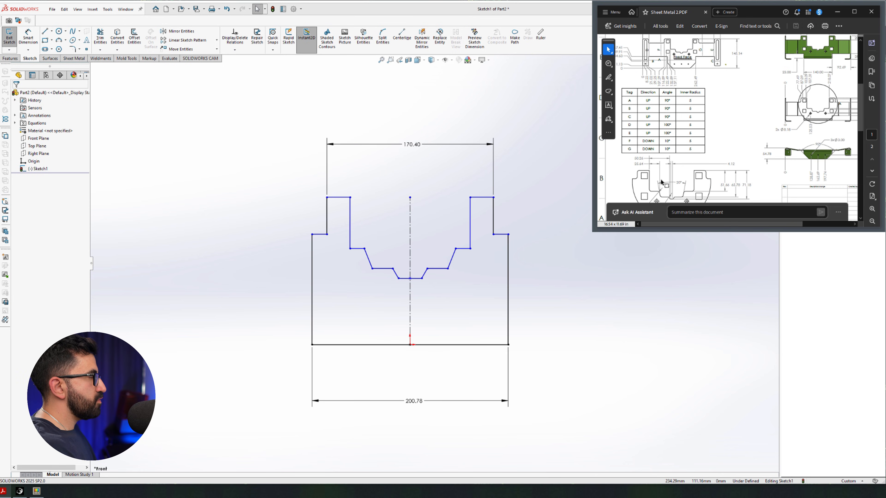
scroll(660, 182, "down", 3)
scroll(802, 157, "up", 3)
scroll(821, 149, "down", 3)
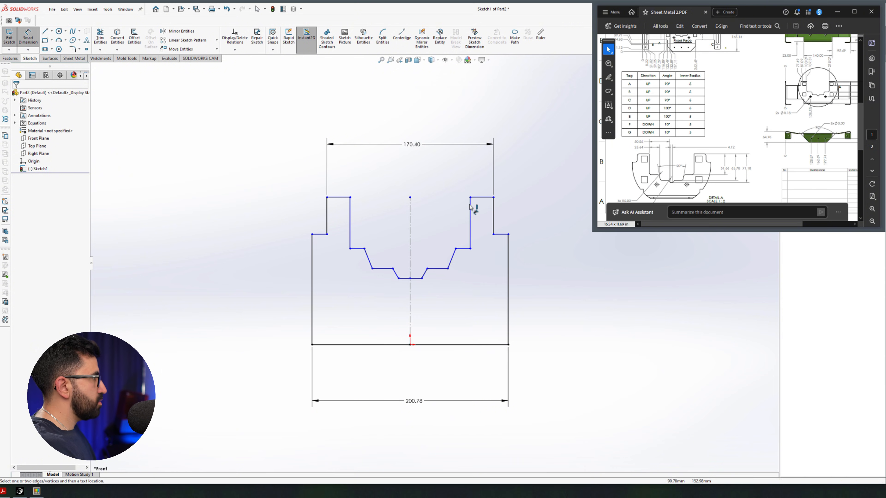
left_click(470, 209)
left_click(552, 223)
type("51")
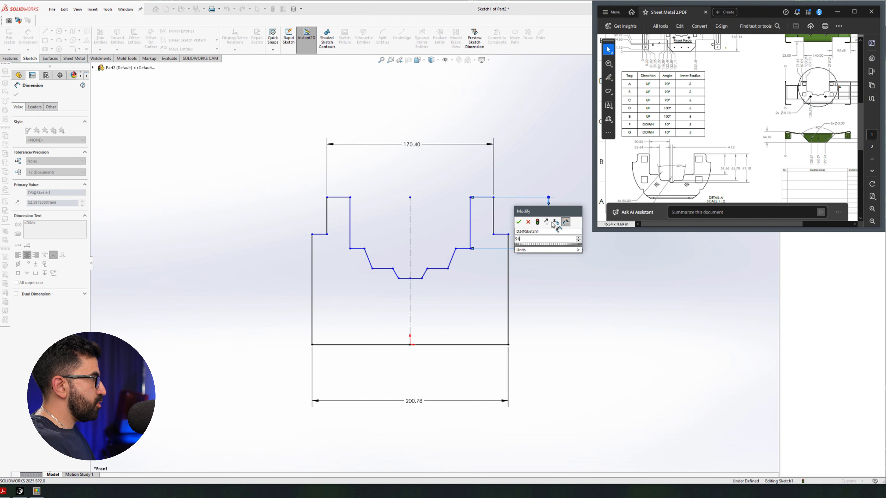
type(".66")
key("Return")
Step: Dimension the depth from the upper edge to the notch's second horizontal shoulder as 65.78 mm
left_click(482, 198)
left_click(438, 268)
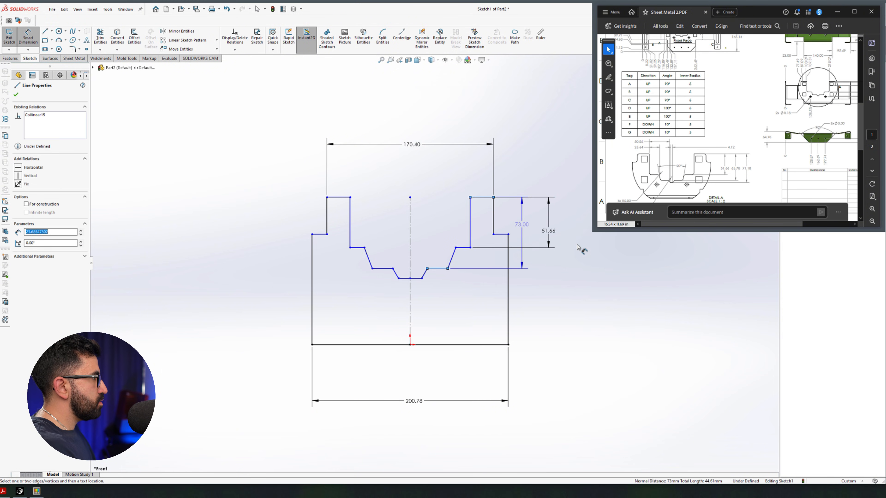
left_click(569, 241)
type("65.78")
key("Return")
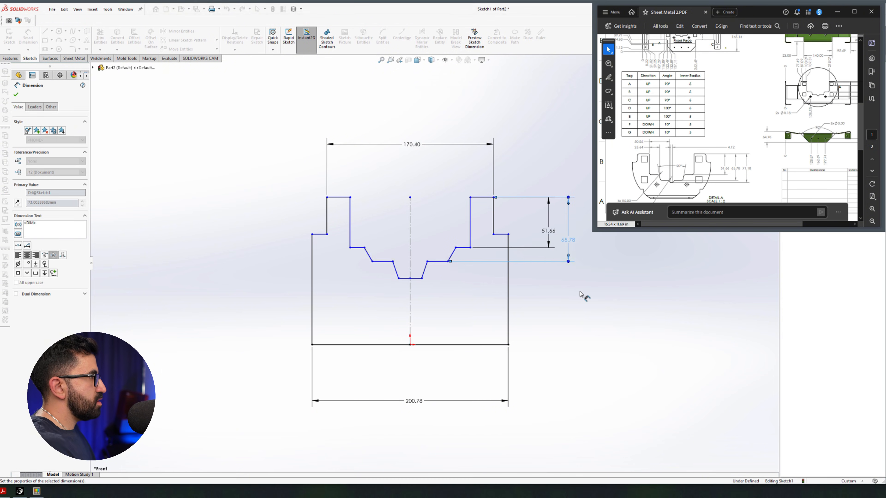
Step: Dimension the depth from the upper edge to the bottom of the notch as 71.18 mm
left_click(415, 278)
left_click(483, 197)
left_click(584, 254)
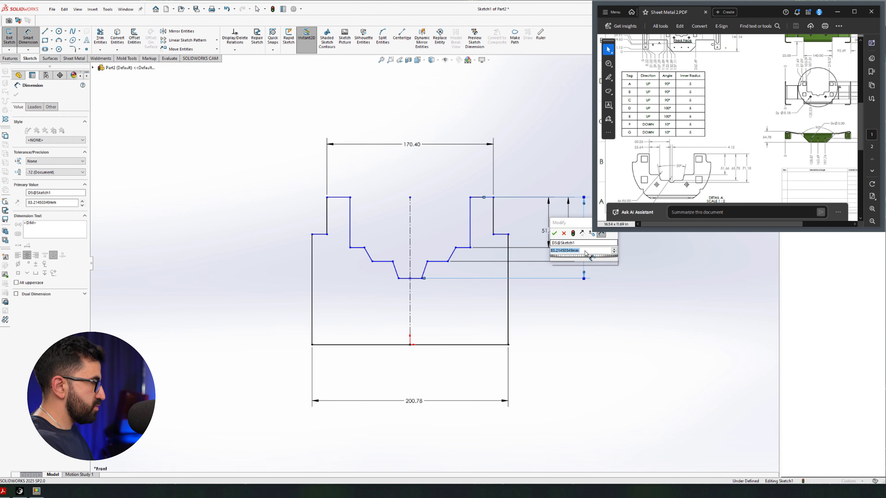
type("71.18")
key("Return")
Step: Dimension the notch opening between its two vertical sides to 110.76 mm, as given in the PDF drawing
scroll(716, 157, "down", 5)
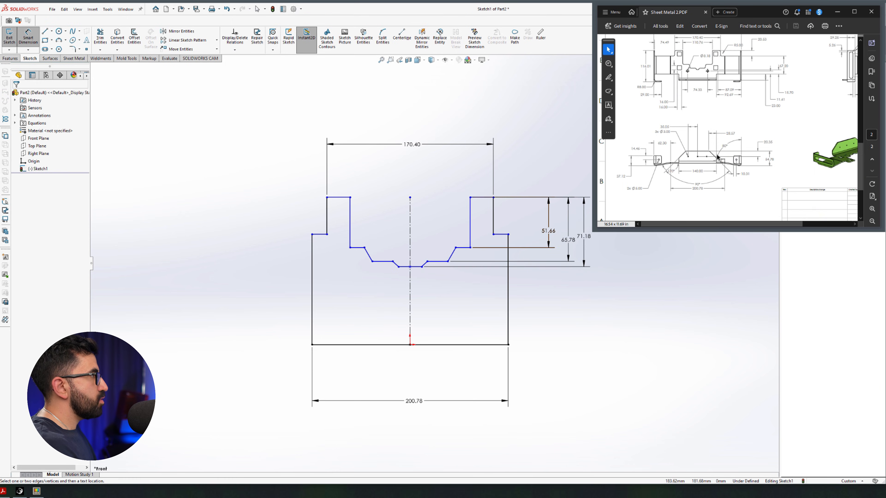
scroll(717, 157, "up", 1)
left_click(471, 209)
left_click(350, 223)
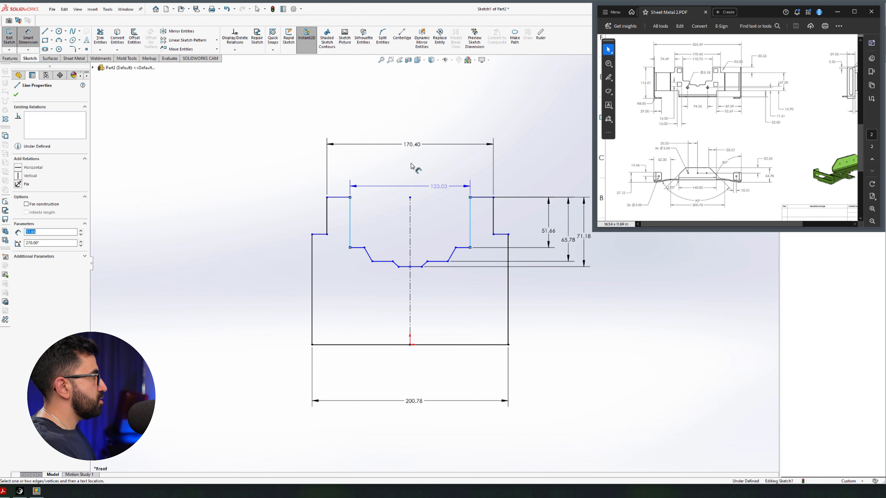
left_click(406, 172)
type("110.76")
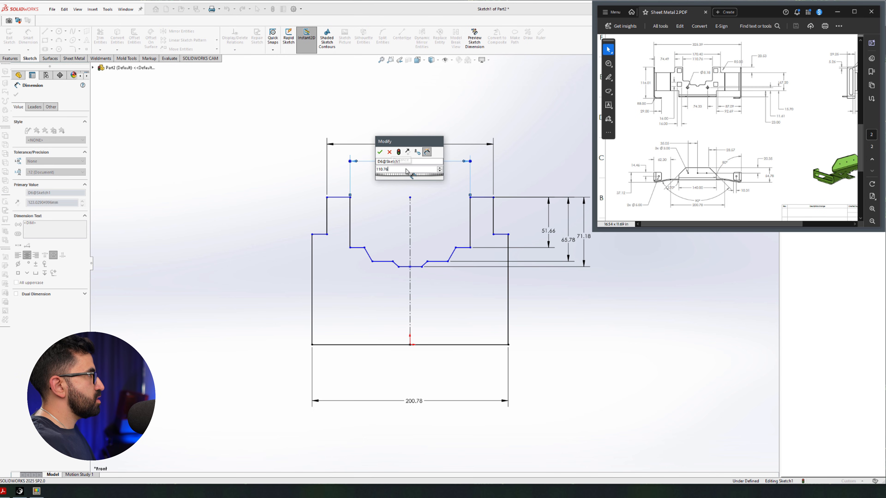
key("Return")
Step: Dimension the angle between the notch's two upper slanted edges as 20°, following the PDF detail view
scroll(425, 252, "down", 3)
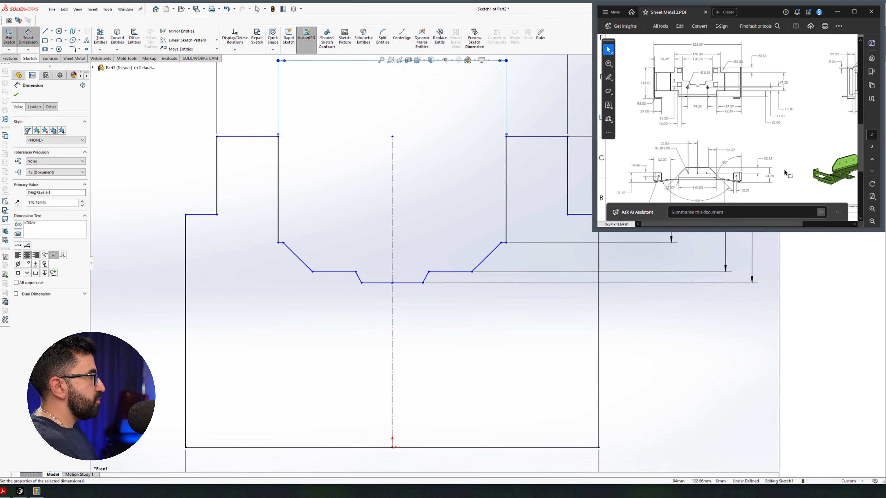
scroll(787, 176, "up", 5)
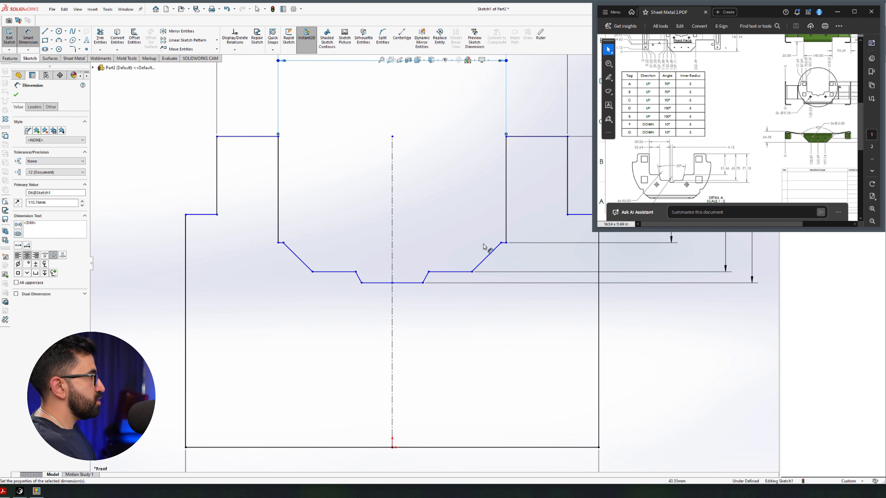
left_click(485, 258)
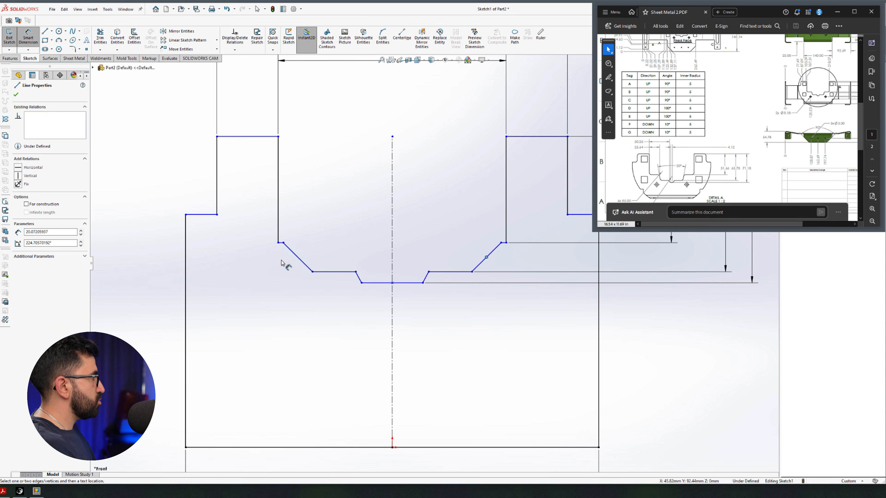
left_click(295, 259)
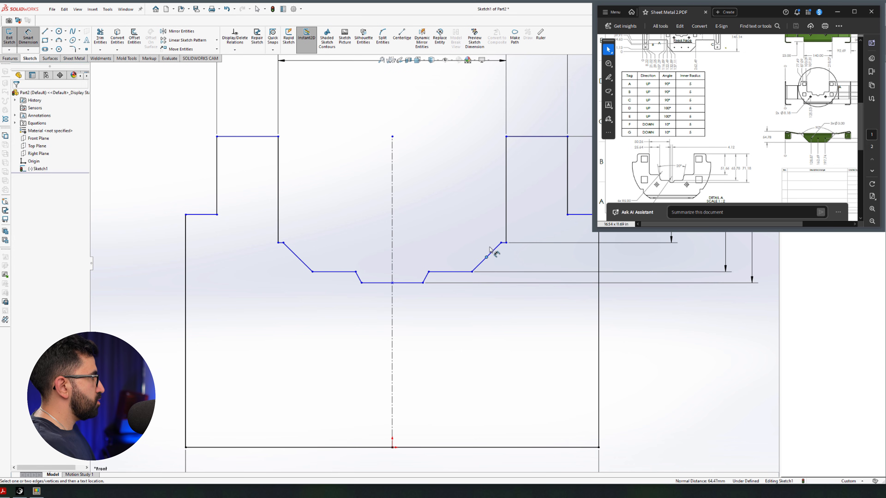
left_click(389, 220)
type("20")
key("Return")
key("Escape")
Step: Move the notch's upper slanted edges inward towards the centerline and restart the Smart Dimension command
left_click(462, 257)
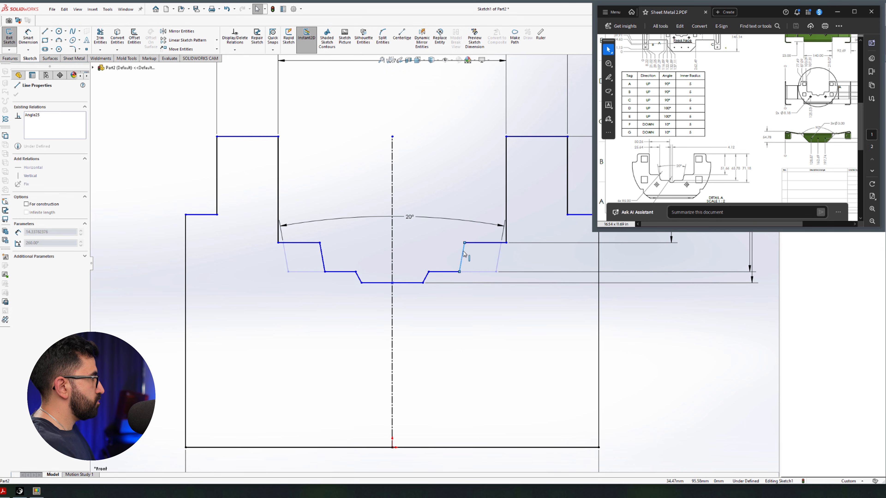
left_click(511, 321)
right_click_drag(509, 317, 475, 182)
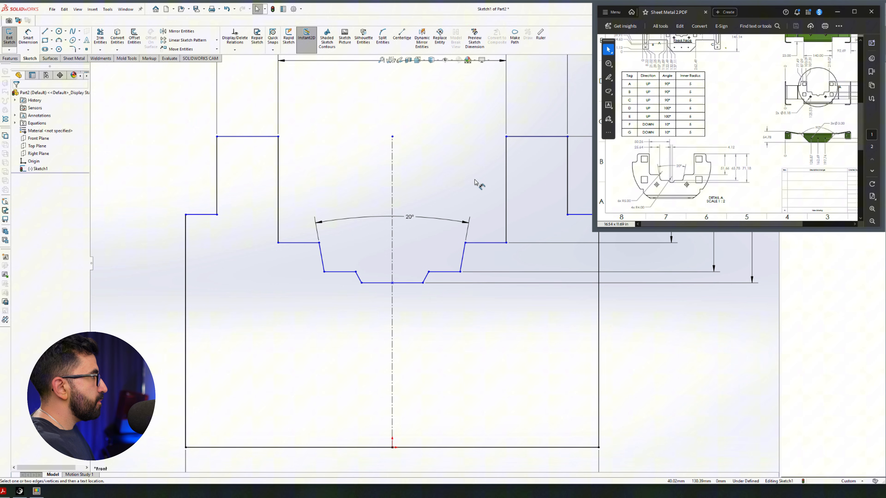
Step: Dimension the horizontal distance from the notch's left vertical side to the top of the left slanted edge as 25.64 mm
left_click(319, 243)
left_click(279, 153)
left_click(300, 119)
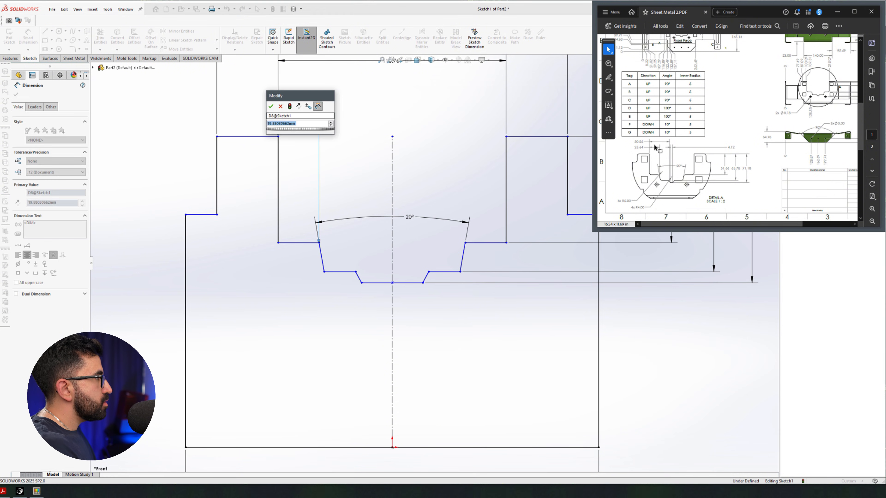
type("25.64")
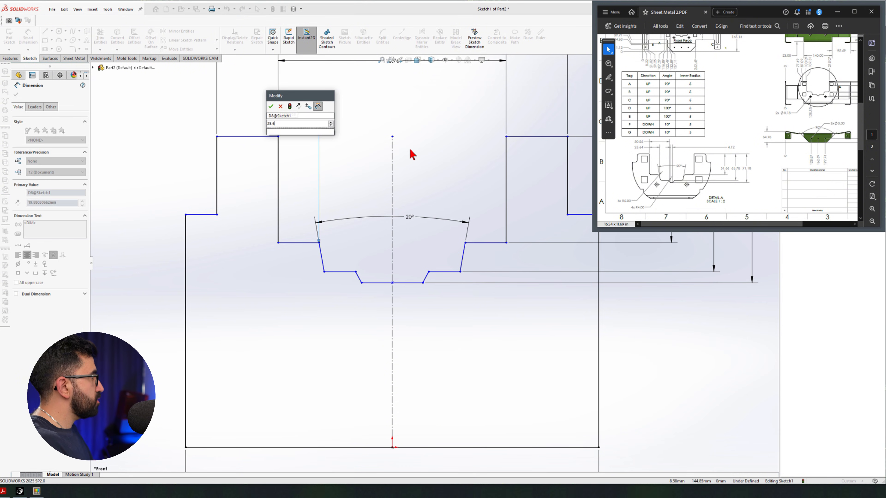
key("Return")
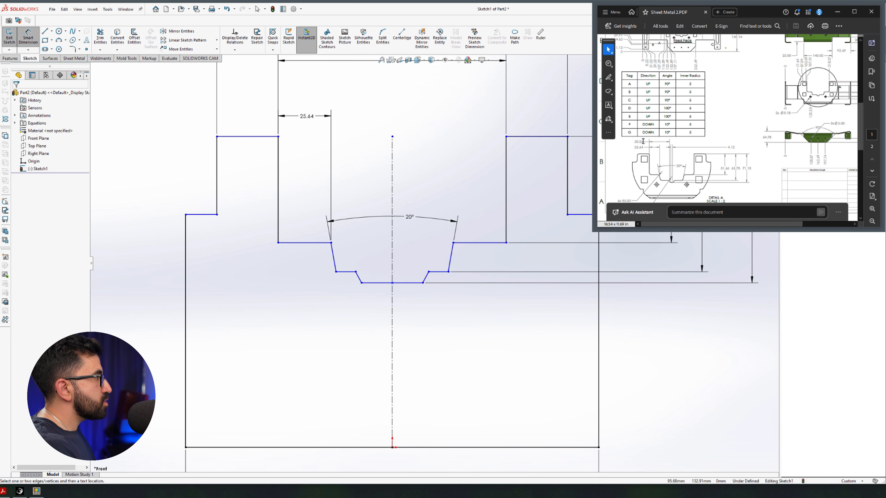
Step: Dimension the notch's left side to the central recess's upper-left corner as 50.26 mm, and pull the recess's bottom corners in towards the centerline
left_click(356, 272)
left_click(278, 136)
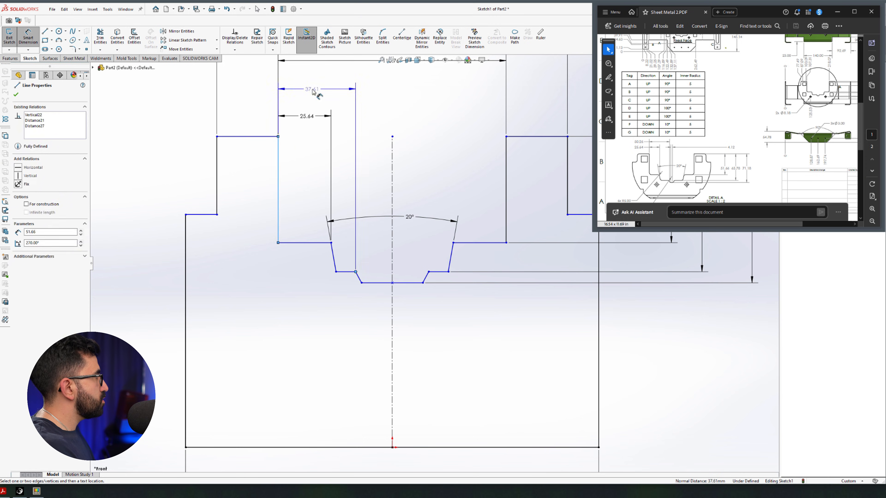
left_click(353, 90)
type("50.26")
key("Return")
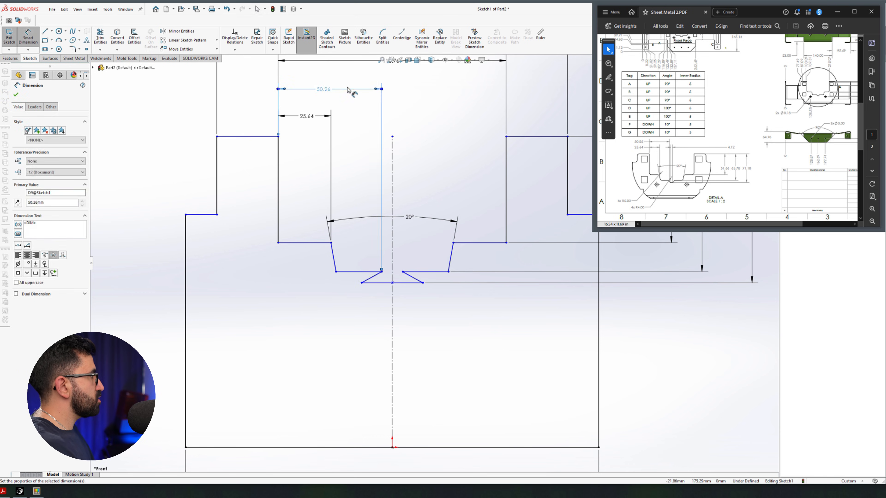
key("Escape")
left_click_drag(362, 283, 386, 283)
left_click(269, 274)
Step: Fillet the six corners with a 5 mm radius: the two outer top corners and both ends of the notch's two upper ledges
right_click_drag(271, 281, 425, 417)
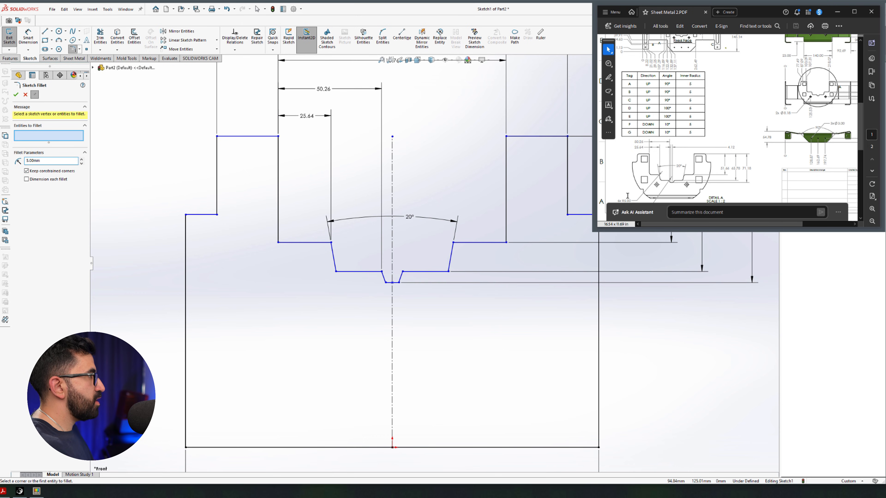
left_click(287, 242)
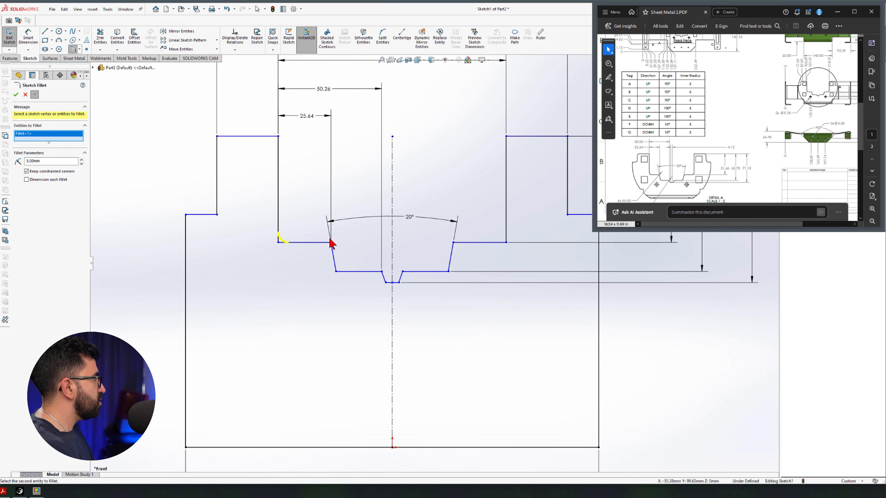
left_click(332, 243)
left_click(454, 243)
left_click(506, 242)
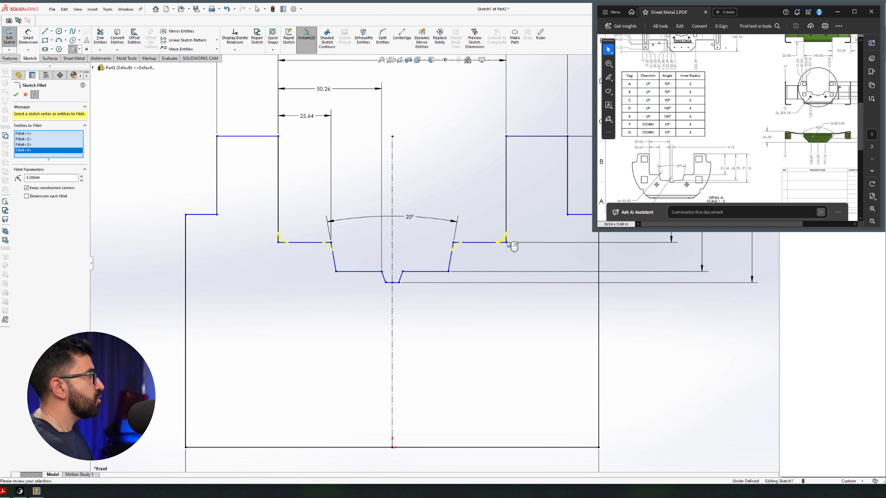
left_click(217, 137)
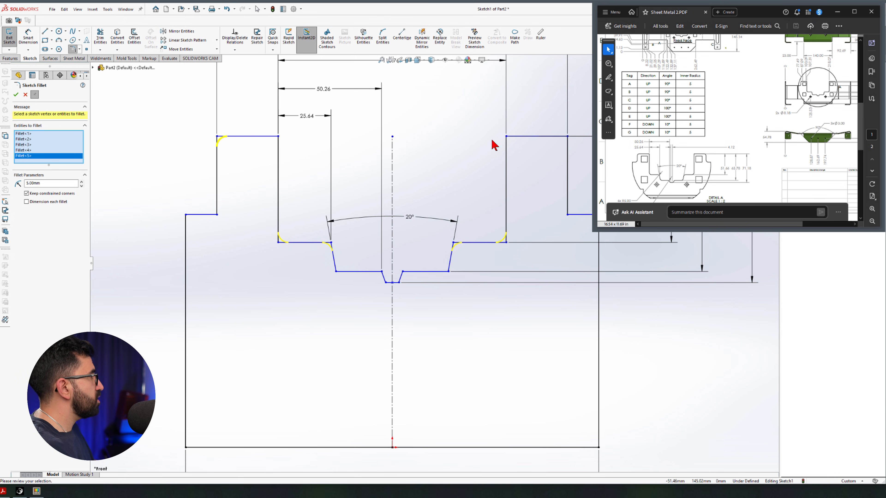
left_click(568, 138)
left_click(455, 249)
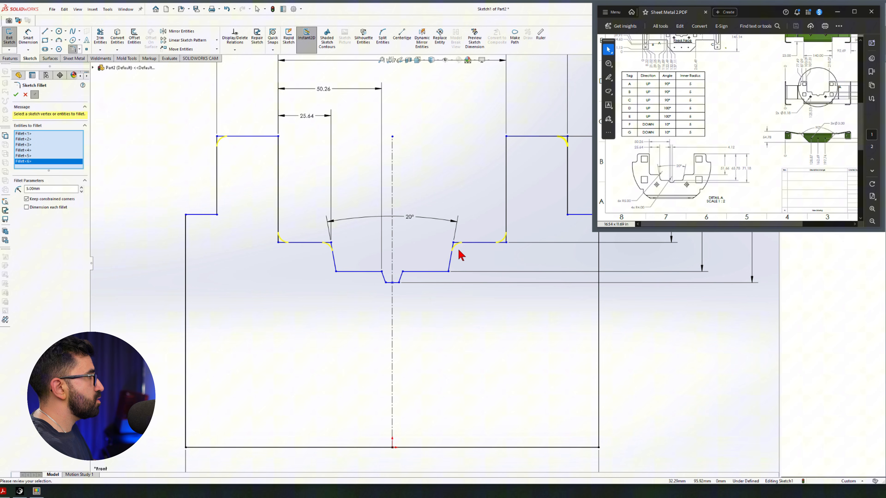
left_click(15, 94)
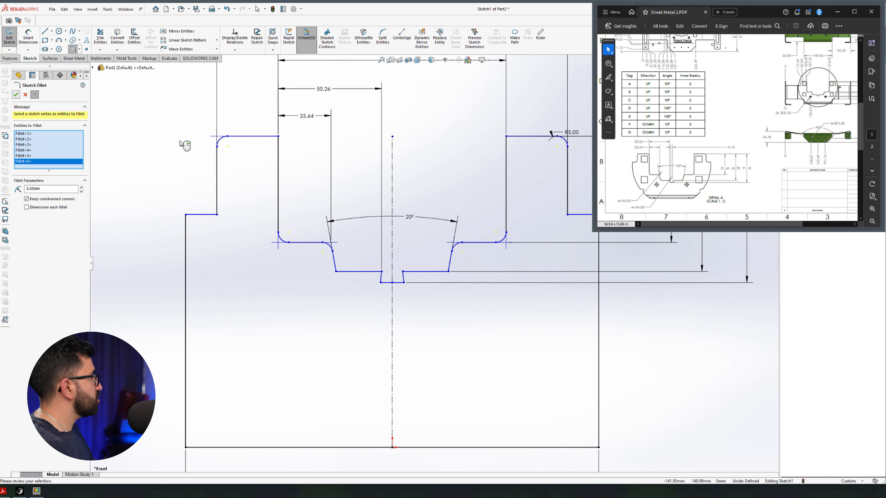
Step: Move the central recess's bottom corners closer to the centerline so that its short sides slope inward going down
scroll(390, 283, "down", 5)
left_click(385, 282)
left_click_drag(398, 274, 406, 275)
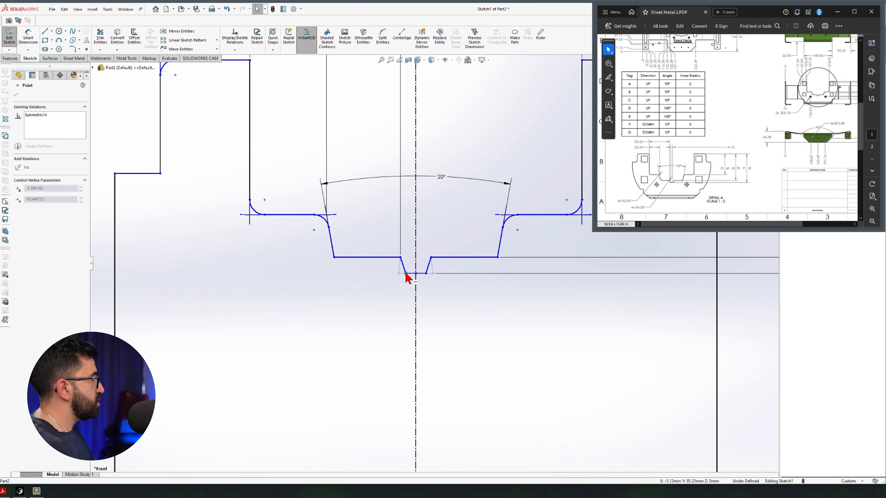
Step: Fillet the two upper corners of the central recess with a 4 mm radius
right_click_drag(407, 275, 268, 285)
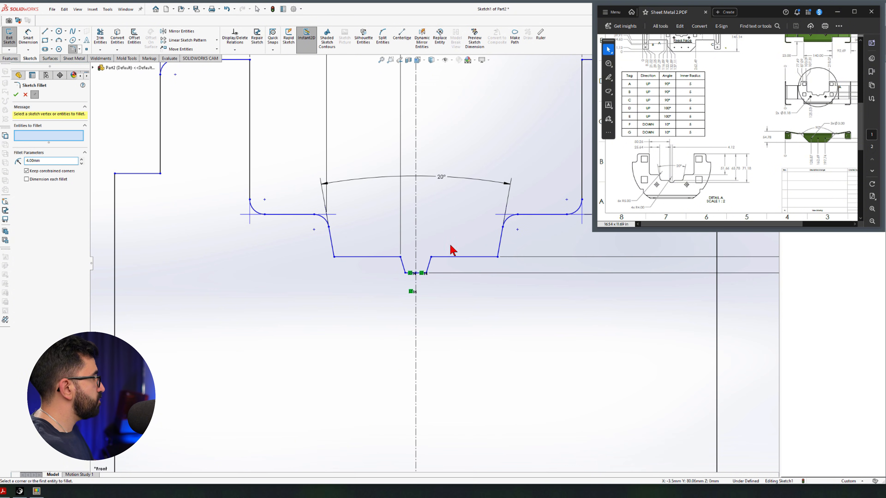
scroll(452, 249, "down", 2)
left_click(401, 258)
left_click(405, 273)
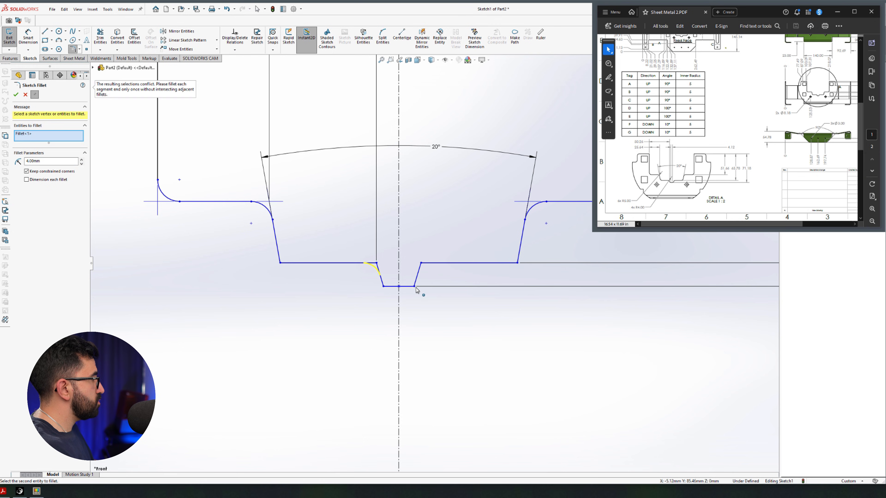
left_click(420, 264)
key("Return")
Step: Try to fillet the central recess's bottom right corner with a 4 mm radius between its slanted side and bottom line
left_click(414, 286)
left_click(416, 281)
left_click(406, 286)
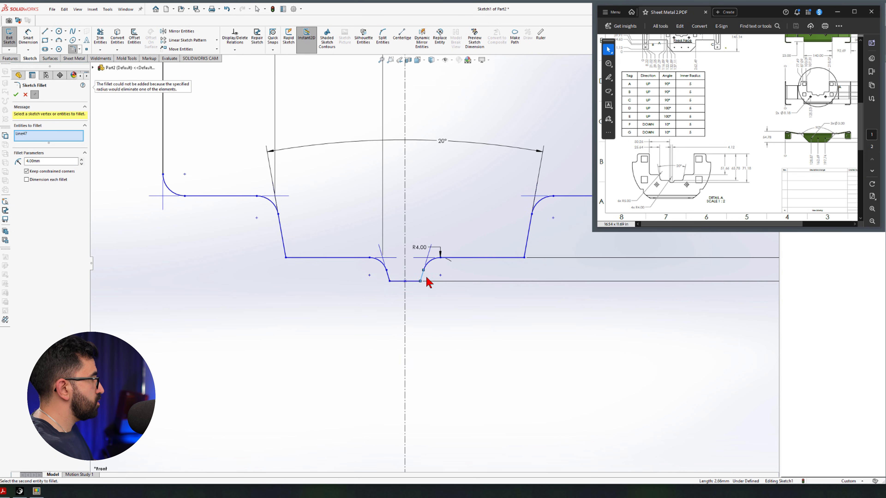
Step: Add 4 mm sketch fillets joining each upper arc of the central recess to its bottom line, accepting removal of the midpoint relation
scroll(425, 278, "down", 2)
left_click(431, 258)
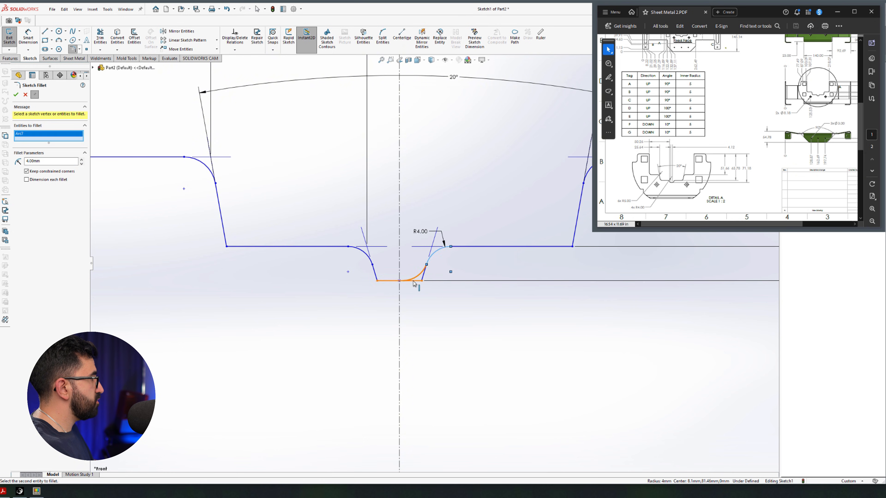
left_click(413, 283)
left_click(453, 252)
scroll(395, 279, "down", 3)
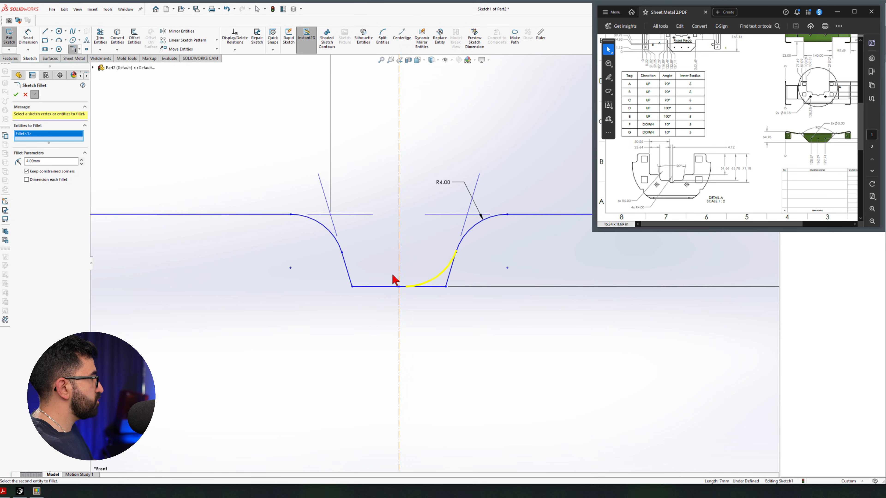
left_click(338, 244)
left_click(366, 285)
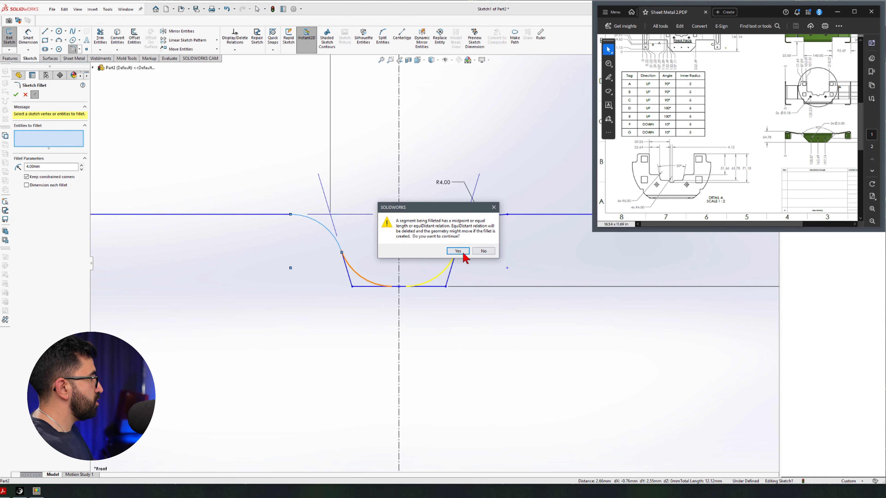
left_click(454, 251)
right_click(454, 251)
left_click(27, 95)
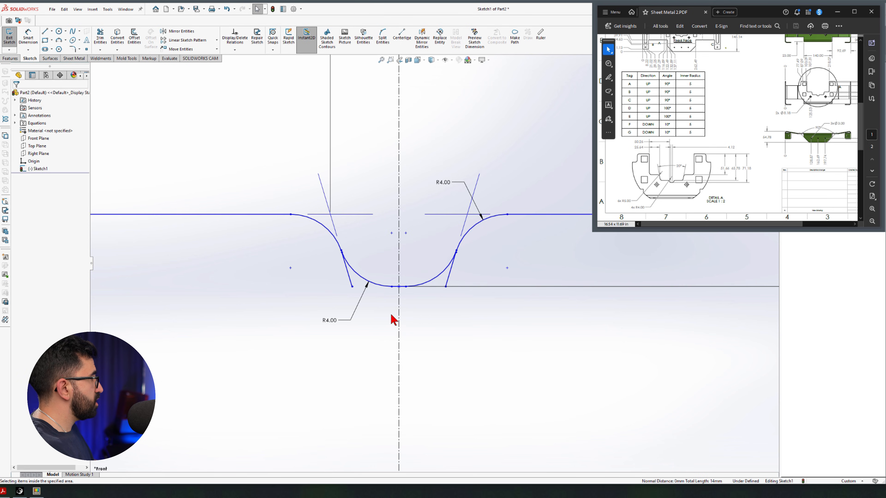
Step: Delete the two leftover slanted segments outside the central recess's lower arcs
left_click(350, 281)
key("Delete")
left_click(450, 270)
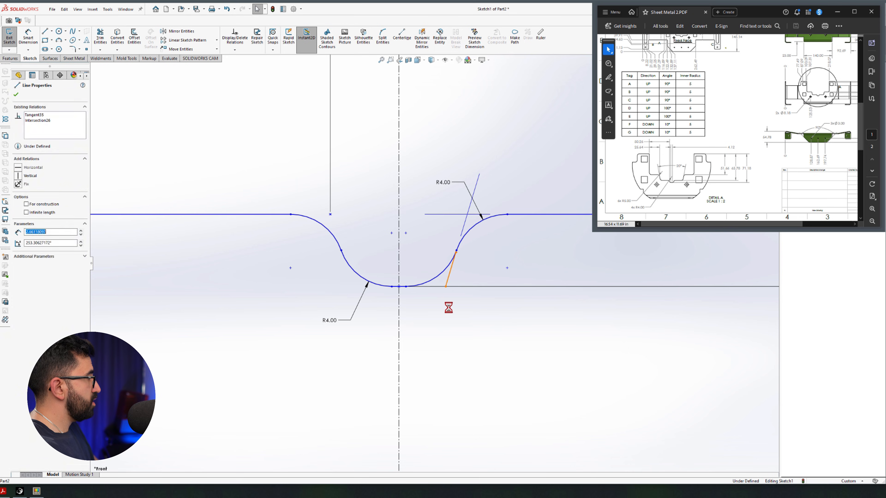
key("Delete")
Step: Dimension the width of the central recess's flat bottom between the two lower arcs as 4.12 mm
right_click_drag(395, 329, 397, 291)
left_click(398, 287)
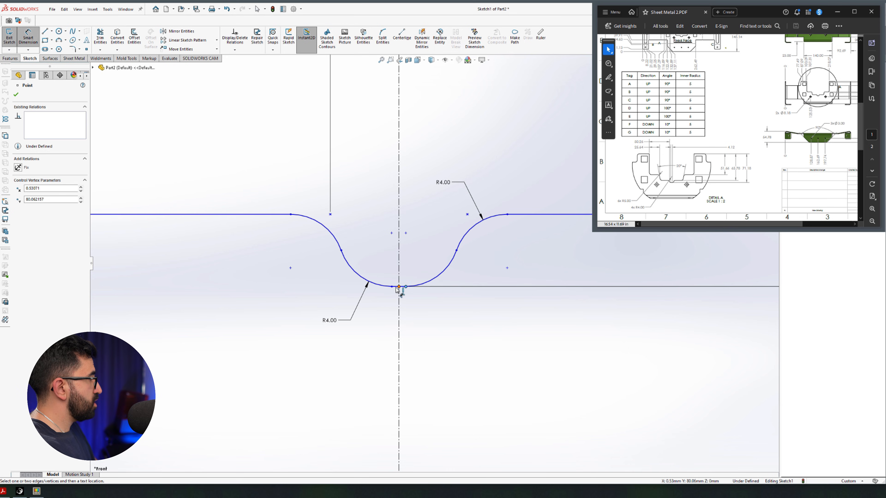
left_click(392, 287)
left_click(487, 335)
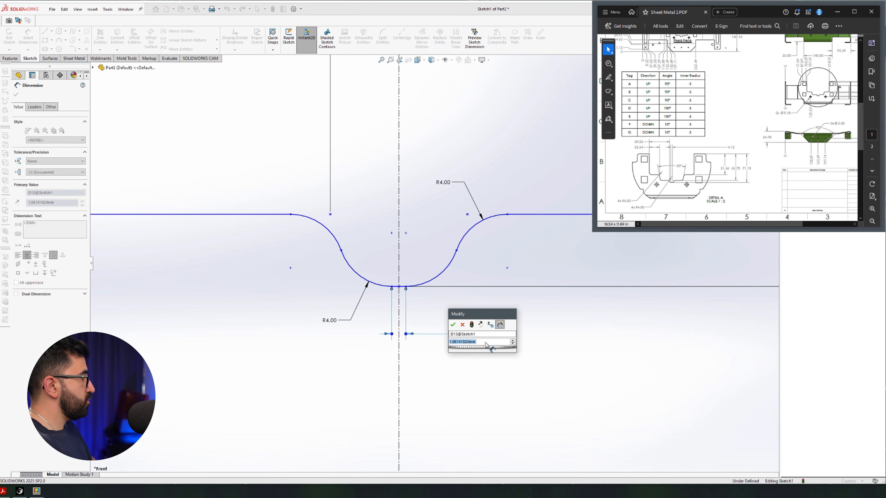
type("4.12")
key("Return")
key("Escape")
Step: Shift the ledge beside the central recess to test which parts of the profile are still free to move
scroll(452, 293, "up", 11)
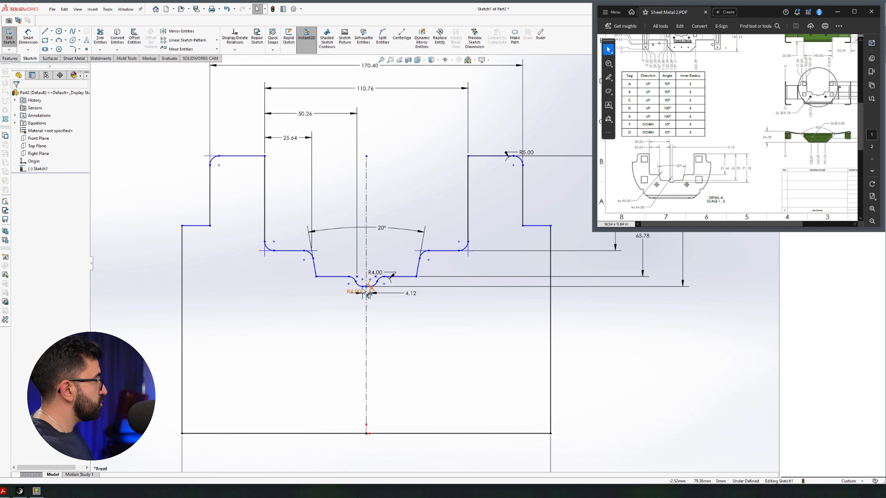
left_click(362, 288)
left_click_drag(400, 277, 372, 283)
Step: Dimension the height from the outer step to the upper edge of the profile as 20.53 mm, following page 2 of the PDF
scroll(715, 183, "down", 10)
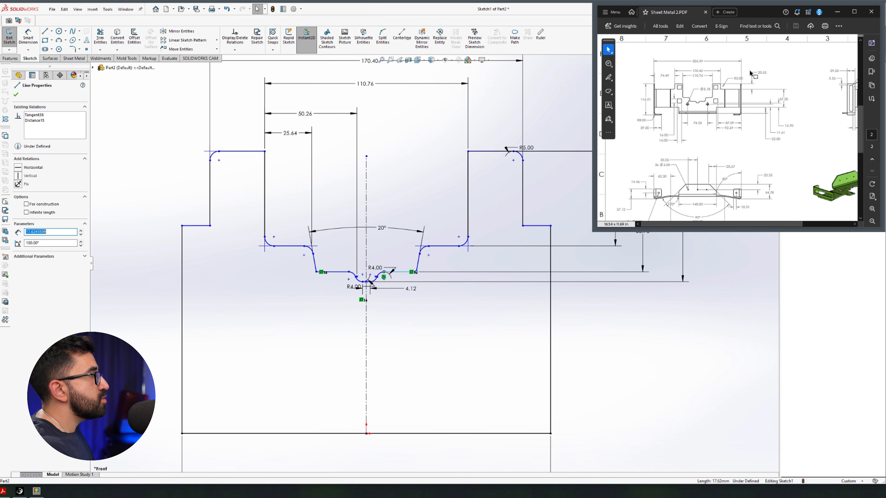
left_click_drag(758, 72, 770, 74)
left_click(762, 73)
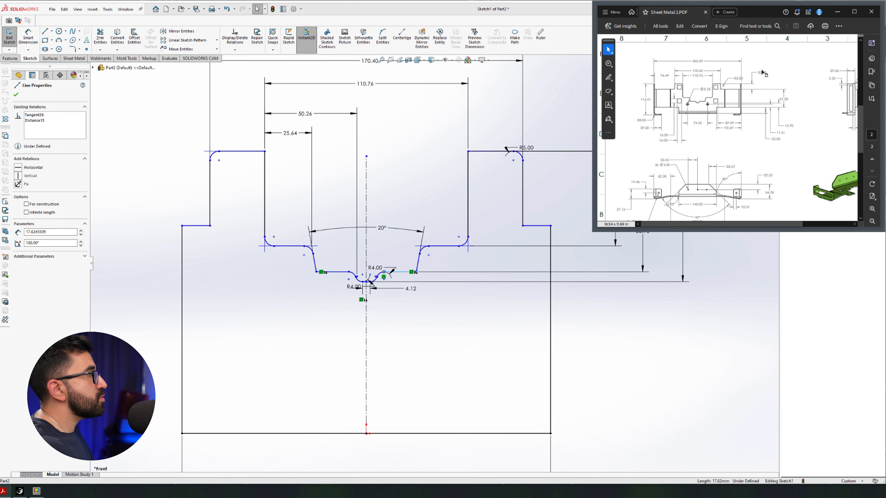
left_click(434, 252)
scroll(436, 254, "up", 2)
key("d")
left_click(509, 238)
left_click(465, 186)
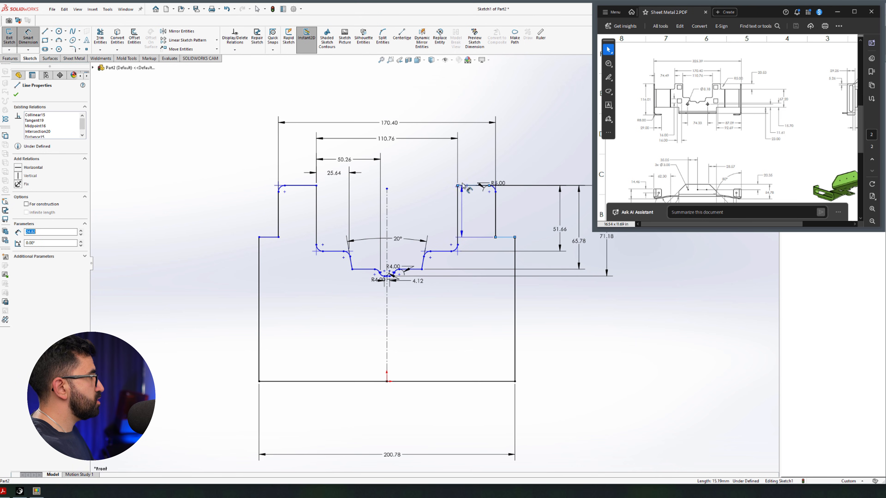
scroll(502, 217, "up", 2)
left_click(505, 226)
type("20.53")
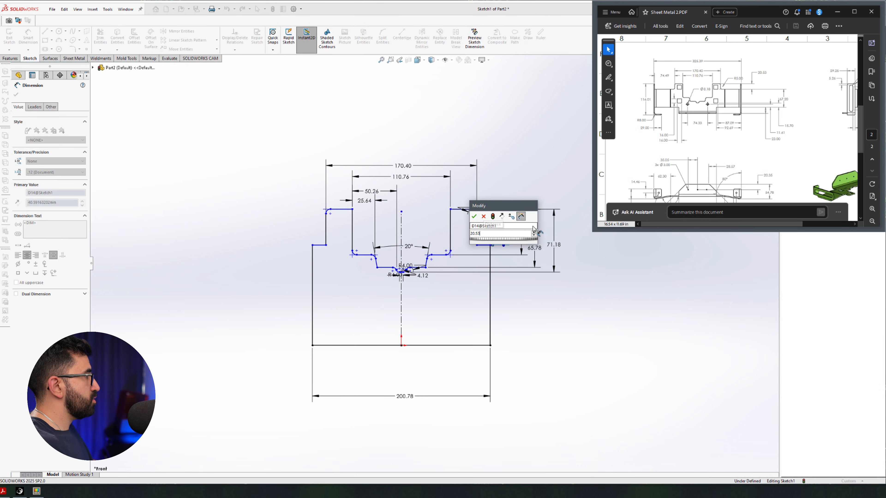
key("Return")
Step: Dimension the height of the profile's right outer vertical side as 67.20 mm, as given in the PDF drawing
scroll(683, 99, "down", 1)
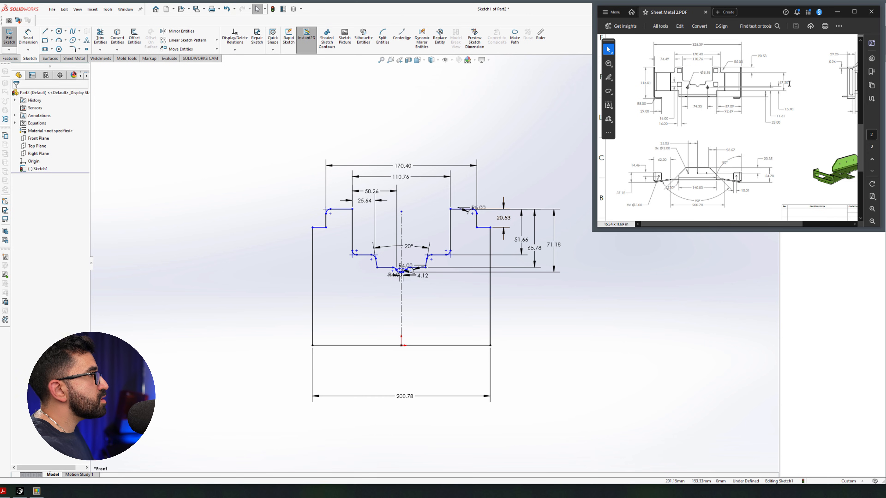
left_click_drag(789, 83, 777, 83)
left_click(784, 75)
left_click(490, 285)
key("d")
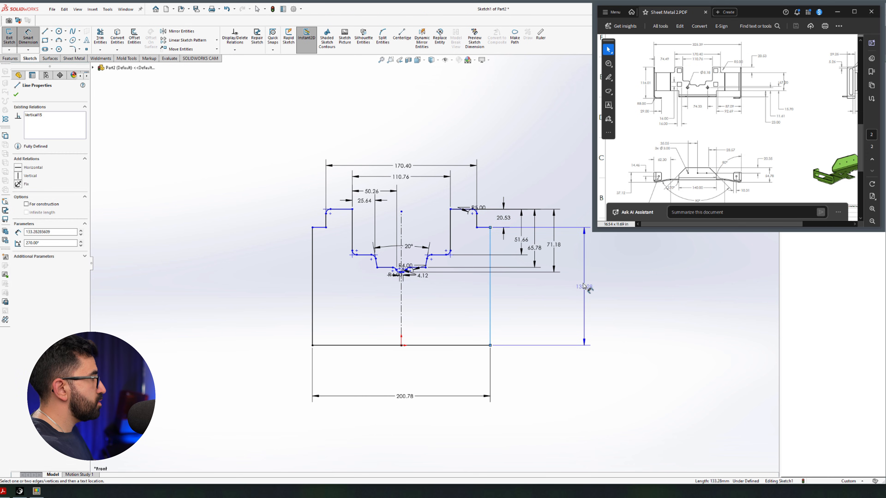
left_click(583, 286)
key("Return")
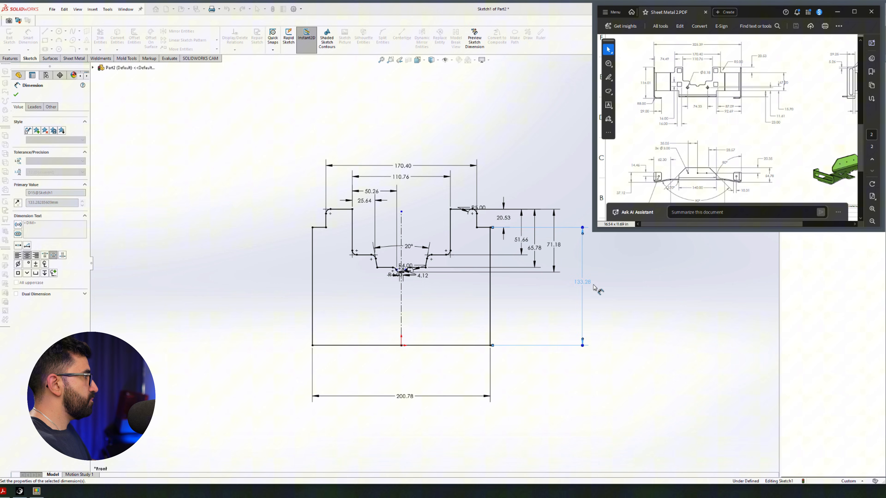
key("Escape")
Step: Turn the profile sketch into a sheet metal Base Flange 3 mm thick with a K-factor of 0.5
scroll(435, 305, "up", 2)
scroll(390, 265, "down", 4)
mouse_move(451, 360)
middle_mouse_down()
mouse_move(444, 334)
mouse_move(459, 295)
middle_mouse_up()
left_click(74, 59)
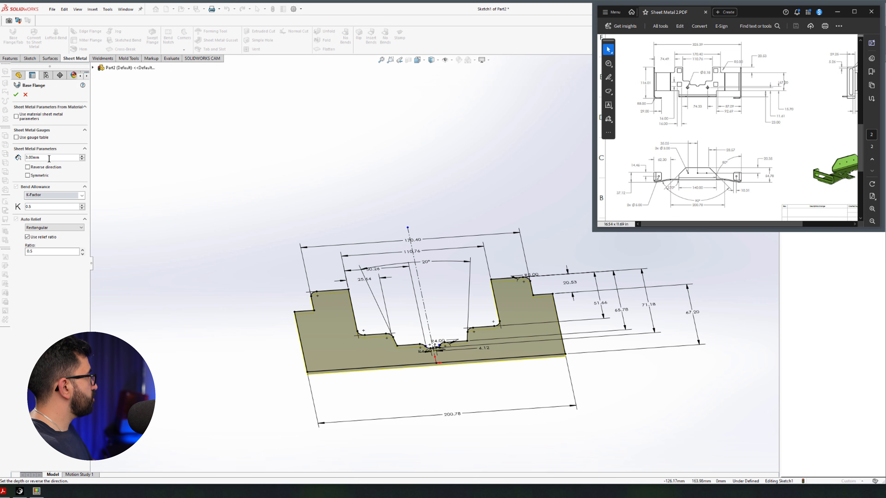
left_click(15, 95)
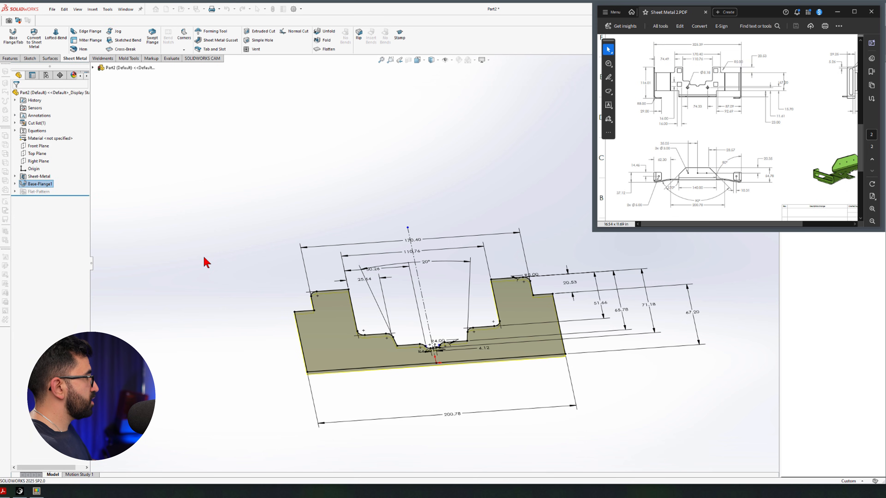
Step: Edit the base flange sketch, round the two lower corners of the central recess with 5 mm sketch fillets, and rebuild the part
key("ctrl+1")
middle_click_drag(412, 361, 461, 342)
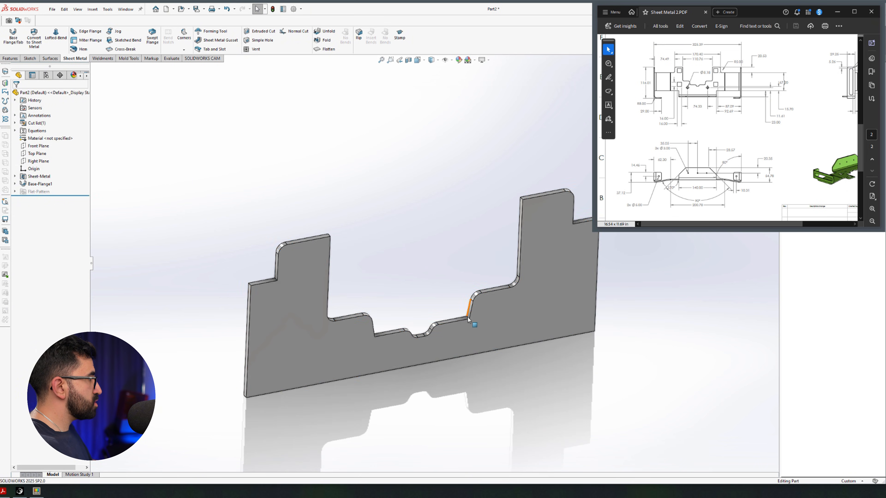
left_click(15, 184)
left_click(31, 191)
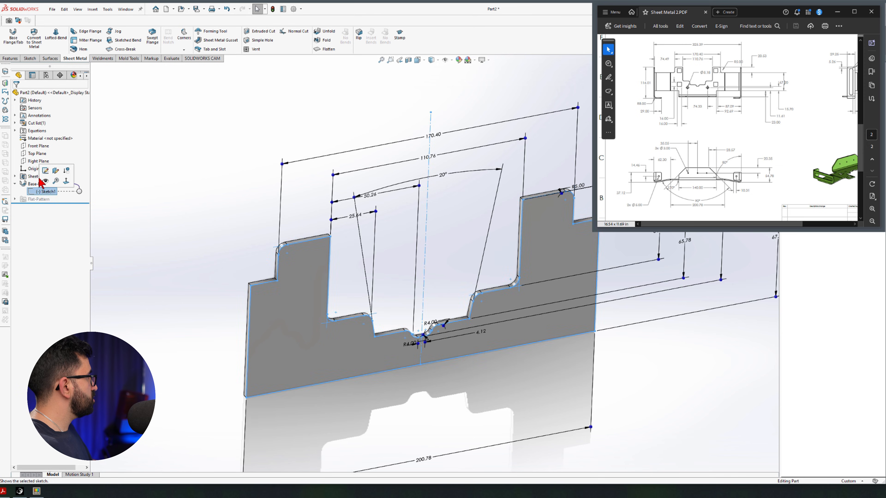
left_click(44, 171)
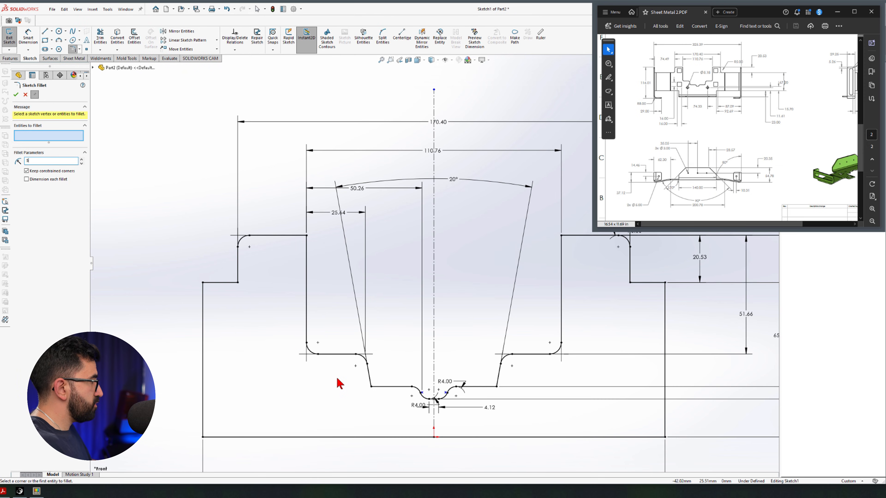
left_click(371, 379)
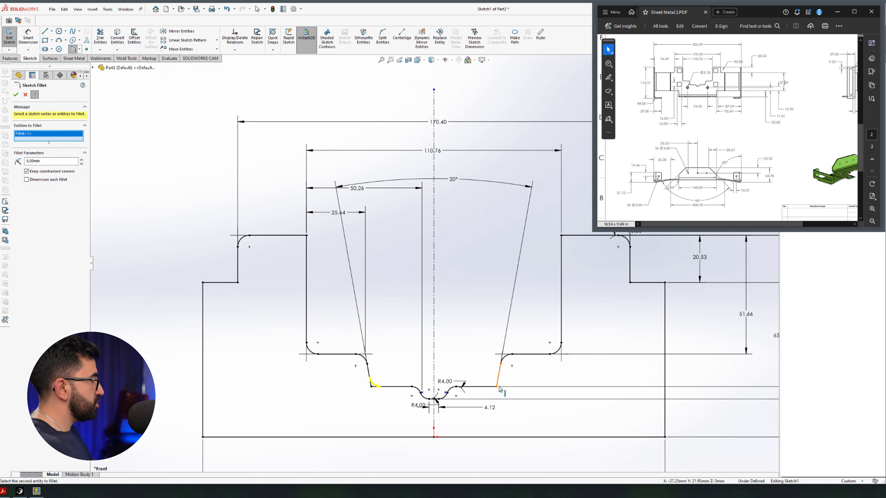
left_click(495, 387)
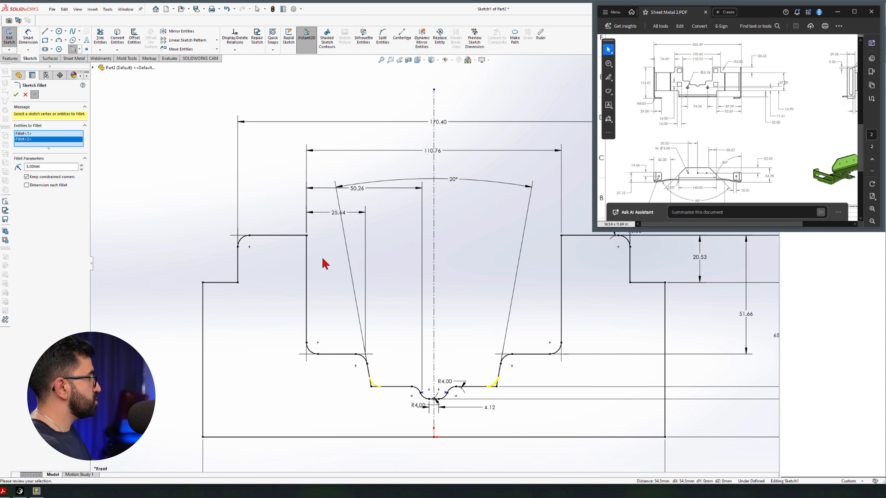
left_click(16, 94)
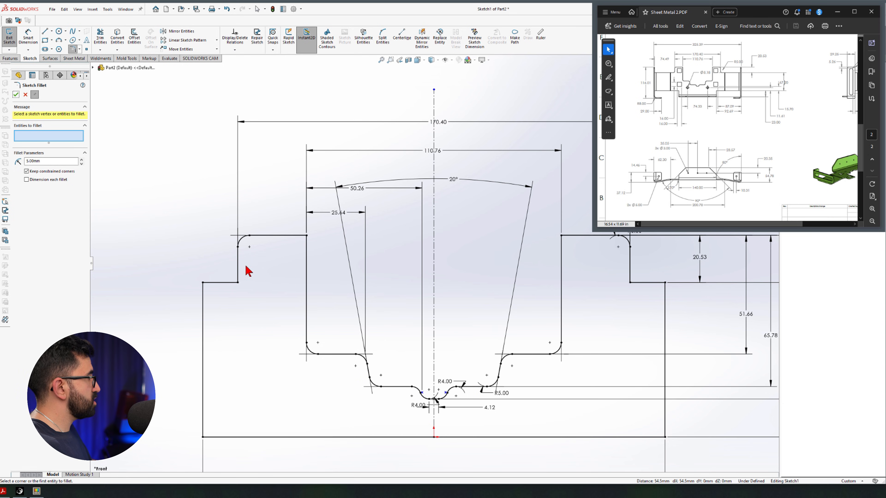
key("f")
left_click(16, 93)
scroll(297, 244, "up", 7)
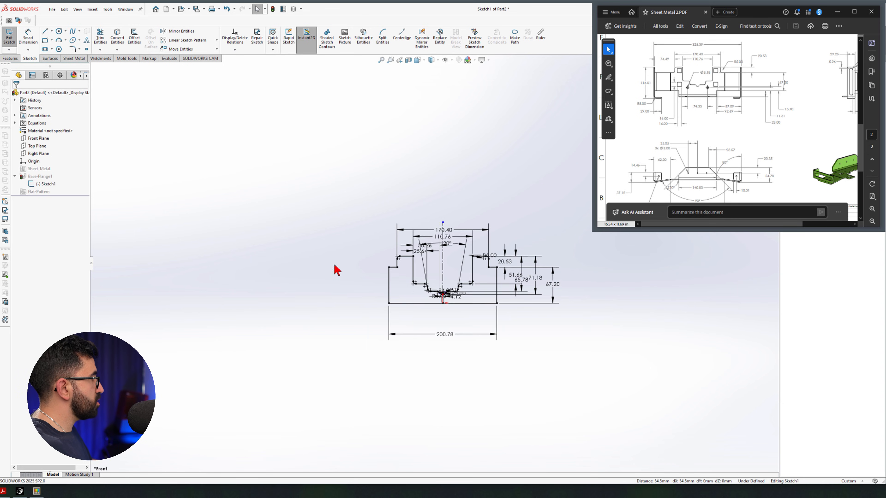
double_click(676, 239)
scroll(487, 283, "down", 5)
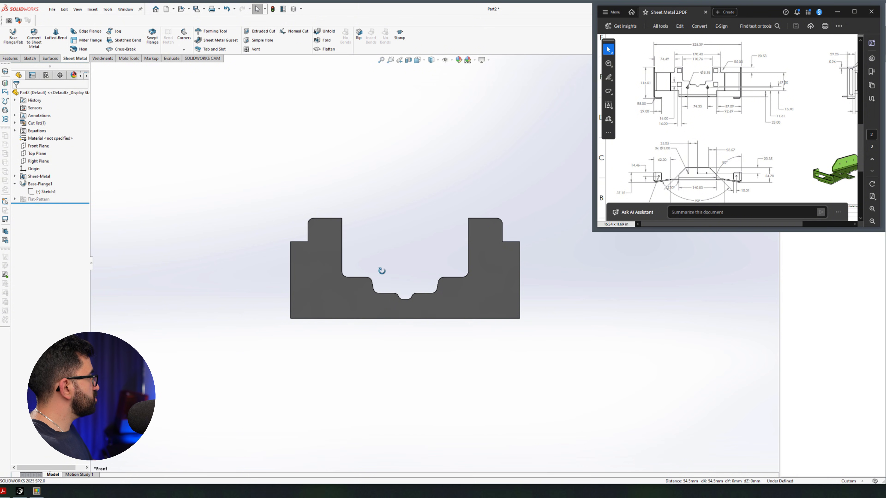
Step: Override the default bend parameters of the sheet metal feature and set its bend radius to 5 mm
middle_click_drag(382, 271, 398, 286)
left_click(15, 177)
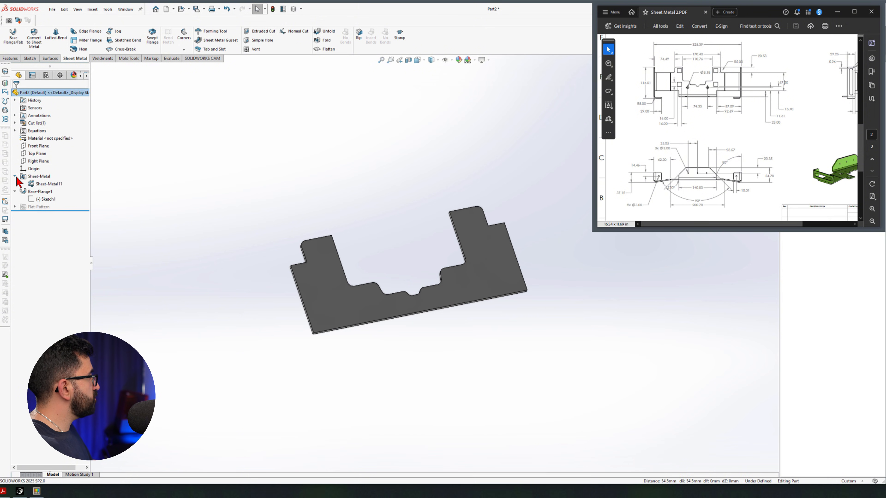
right_click(48, 185)
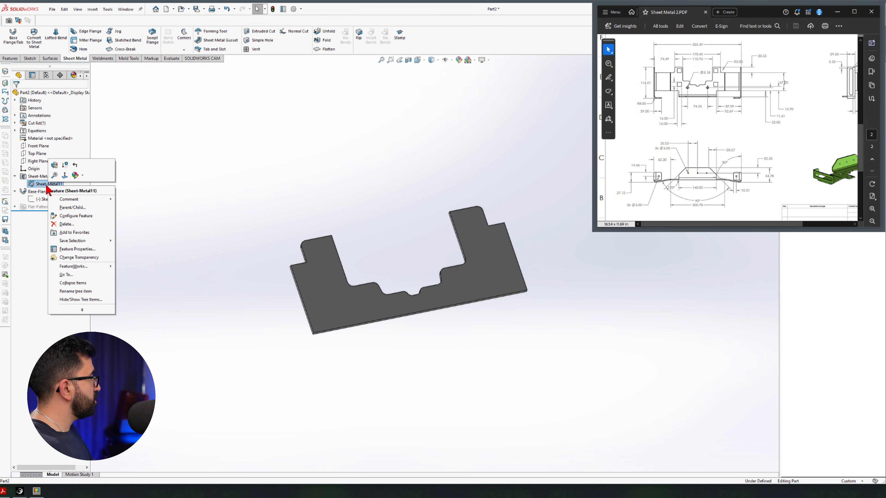
left_click(52, 166)
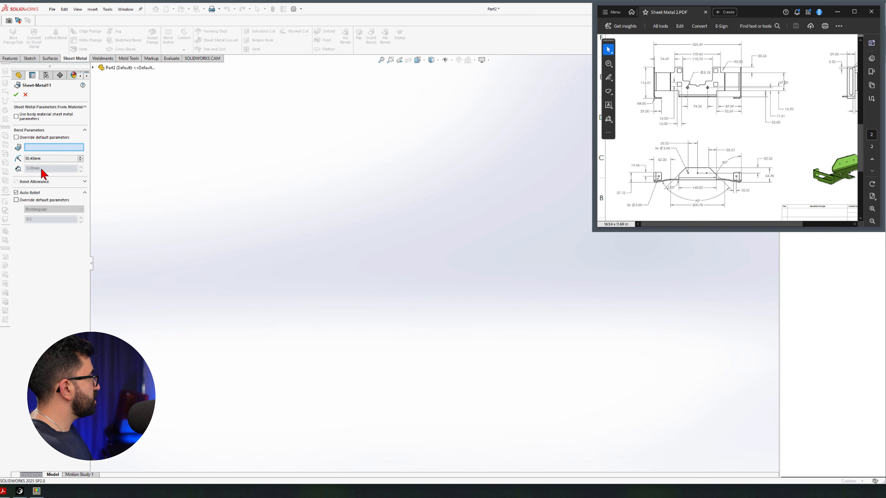
left_click(37, 137)
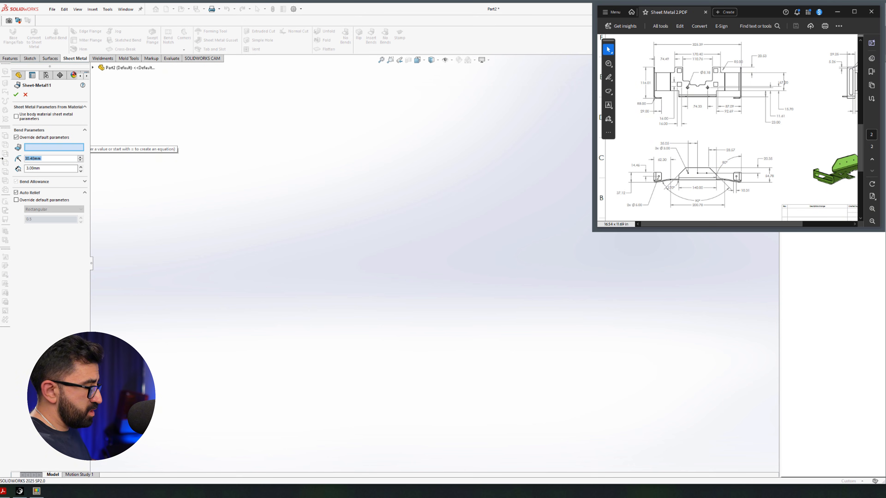
type("5")
key("Return")
left_click(16, 94)
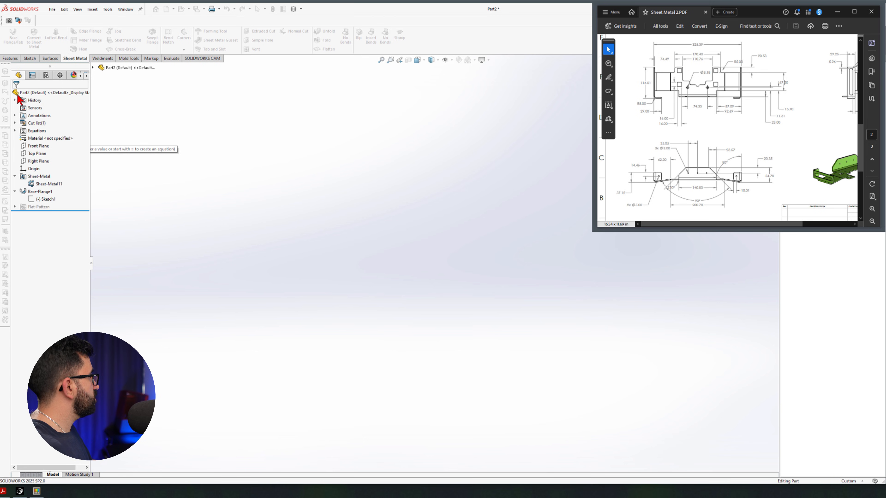
Step: Start an Edge Flange on the two short outer end edges of the base plate, consulting the lower view on PDF page 2
scroll(745, 186, "down", 1)
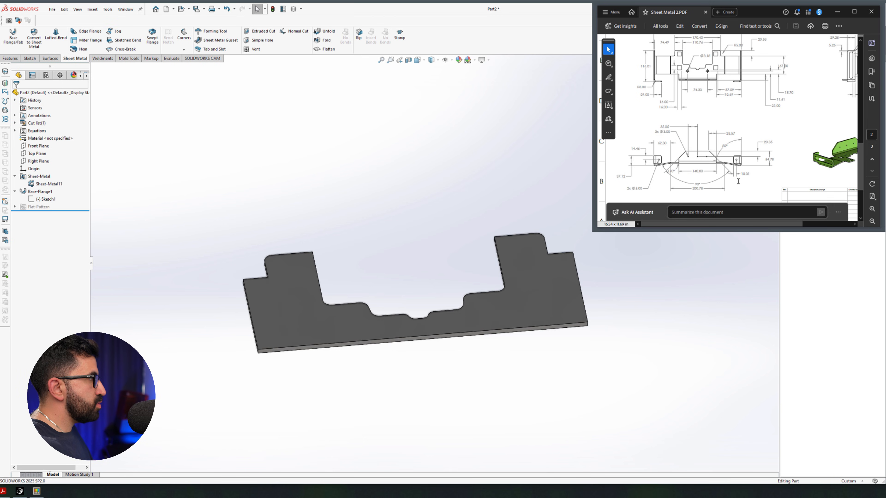
scroll(732, 196, "up", 3, "ctrl")
left_click_drag(708, 223, 700, 226)
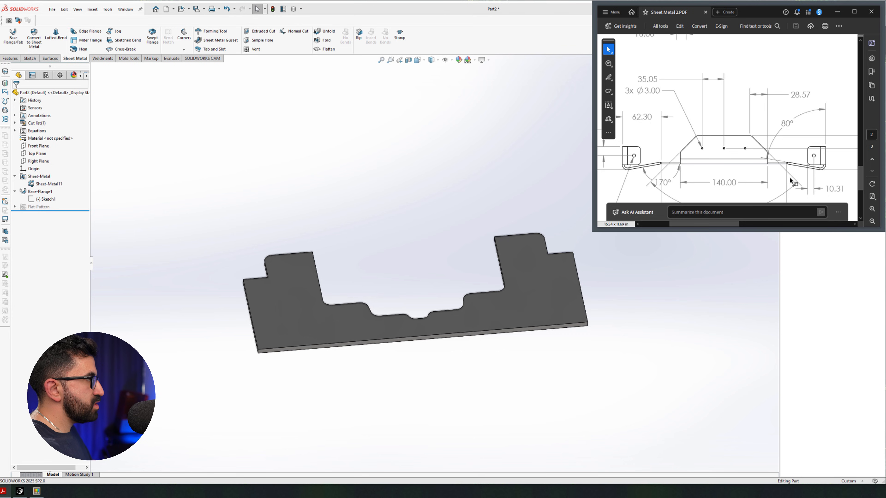
scroll(689, 189, "down", 1)
middle_click_drag(457, 332, 462, 245)
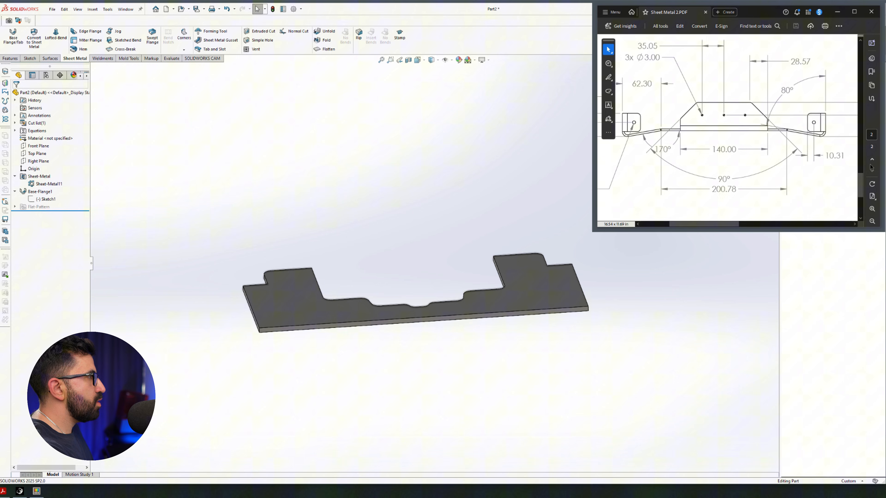
left_click(98, 33)
left_click(252, 312)
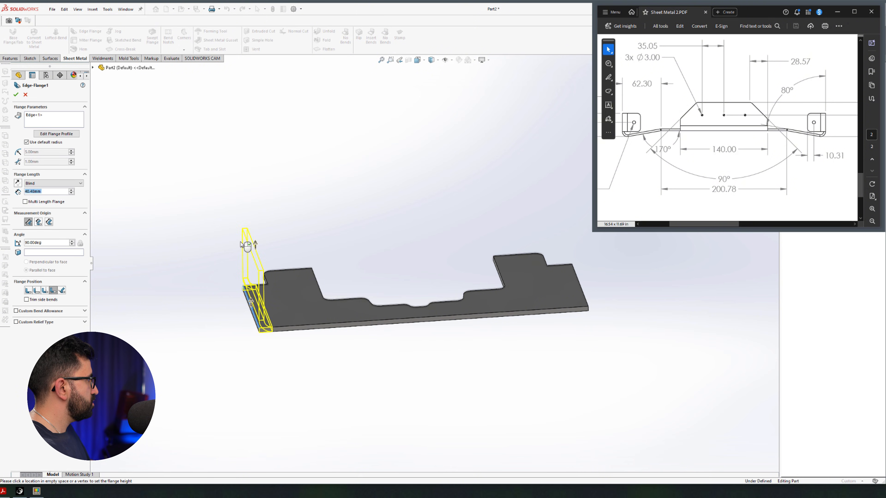
left_click(580, 280)
scroll(423, 263, "up", 2)
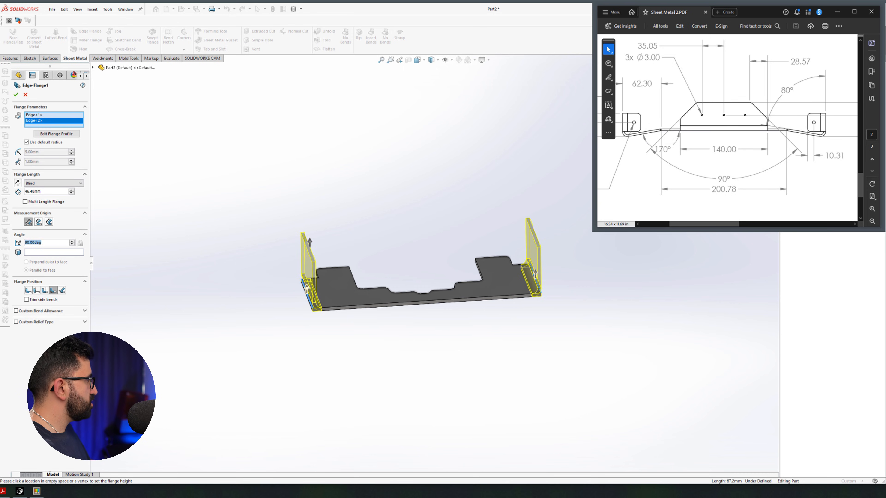
Step: Set the angle of both edge flanges to 10 degrees and reverse their direction so the wings slope downward
type("170")
key("Return")
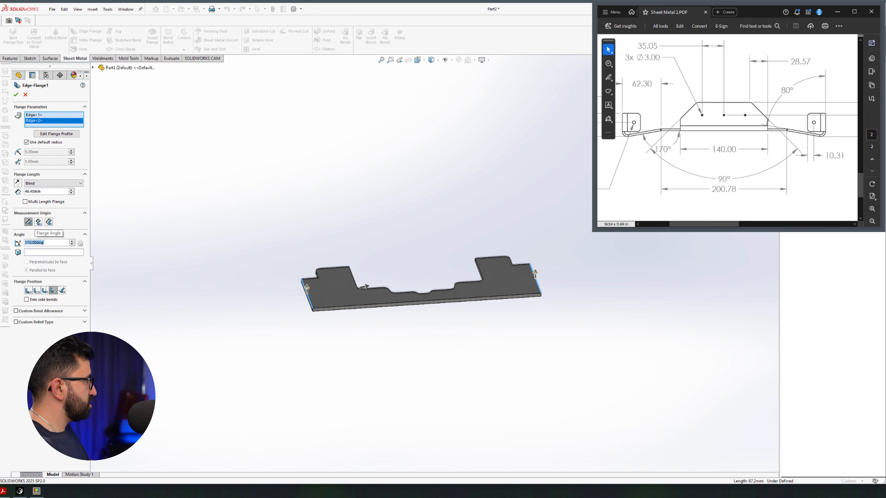
type("10")
key("Return")
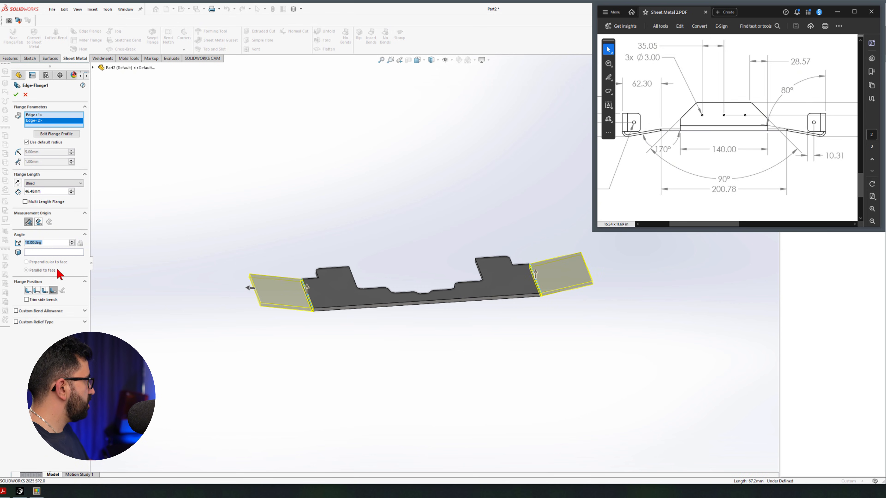
left_click(18, 183)
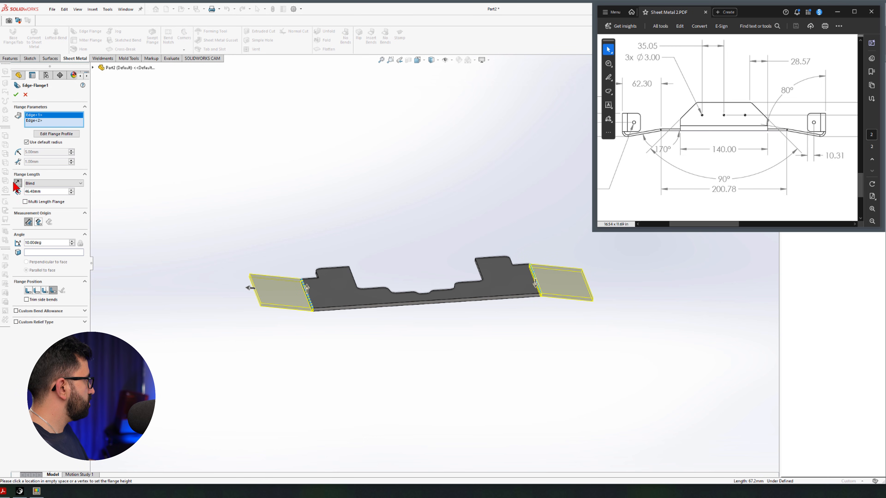
middle_click_drag(524, 323, 464, 338)
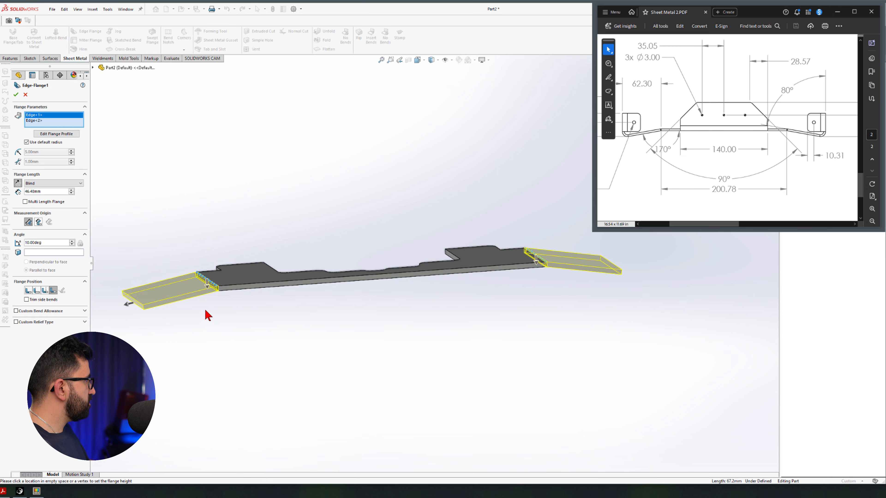
Step: Set the length of both sloped edge flanges to 62.30 mm, as given in the PDF drawing, and finish the feature
scroll(689, 167, "up", 1)
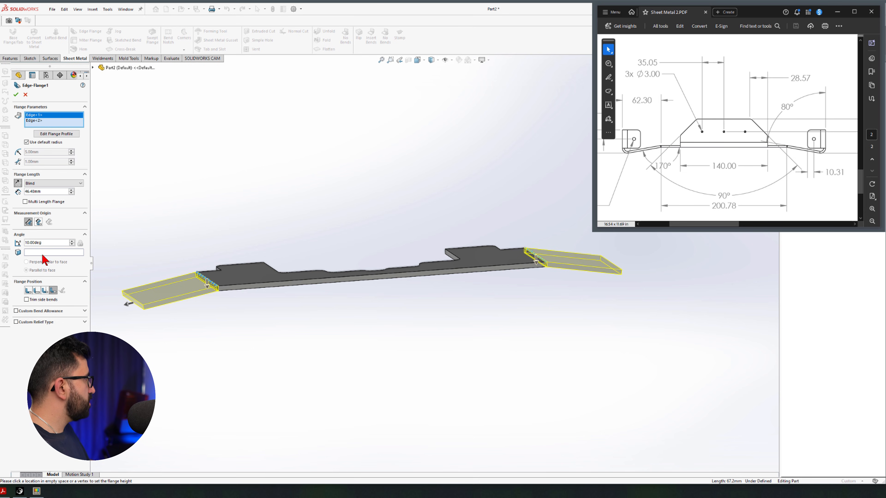
type("62.30")
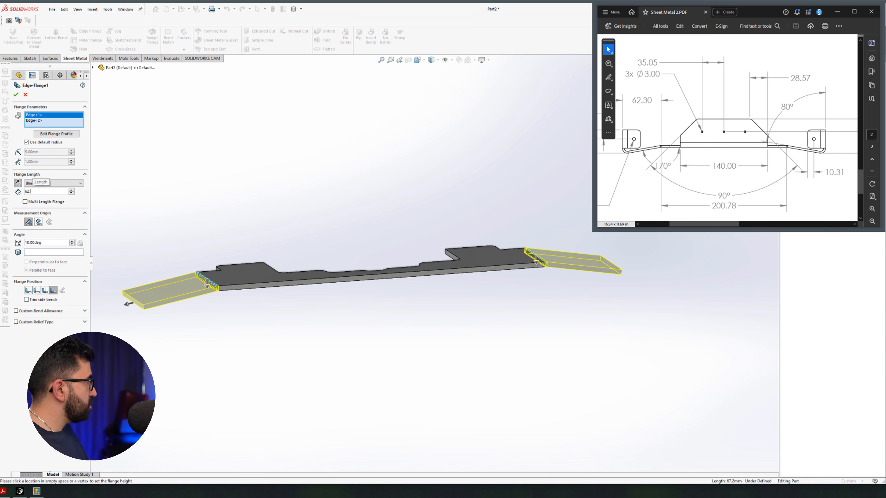
key("Return")
scroll(434, 260, "up", 2)
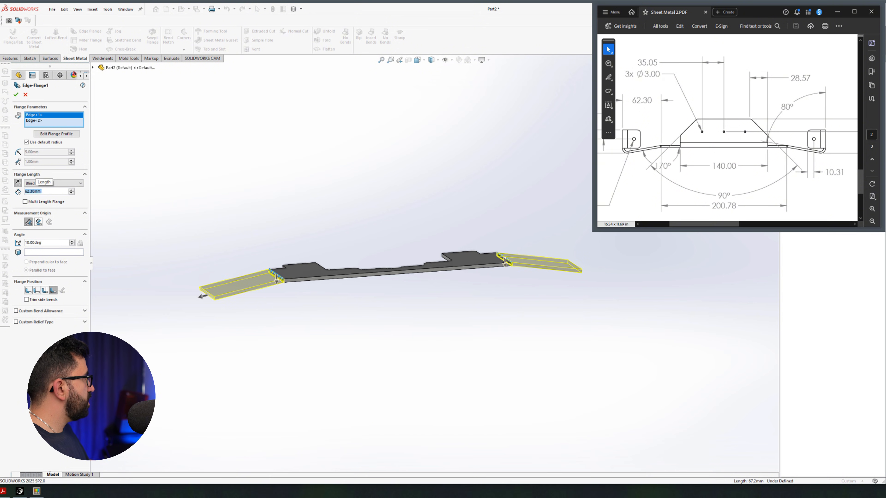
left_click(15, 96)
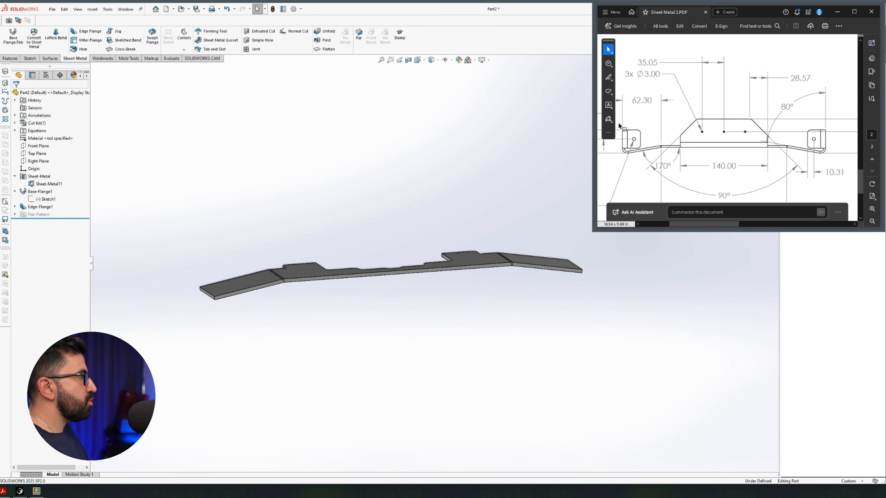
Step: Start a second Edge Flange on the free end edges of both sloped wings, about 36 mm long at an angle of 100 degrees
left_click_drag(686, 228, 782, 228)
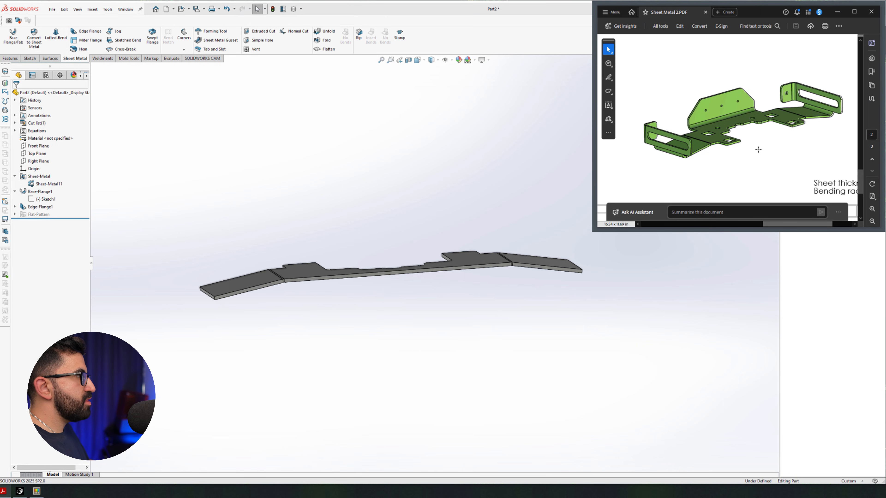
scroll(760, 167, "up", 4)
scroll(760, 167, "down", 3)
left_click_drag(780, 225, 685, 224)
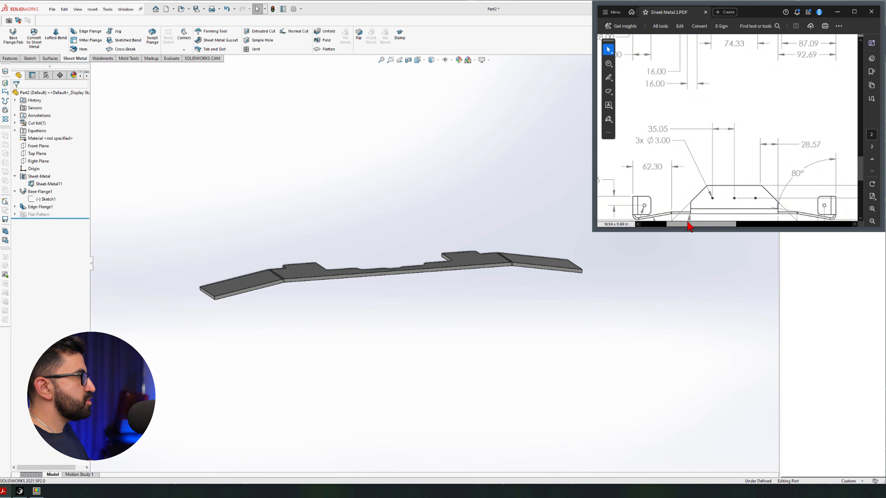
scroll(662, 164, "down", 4)
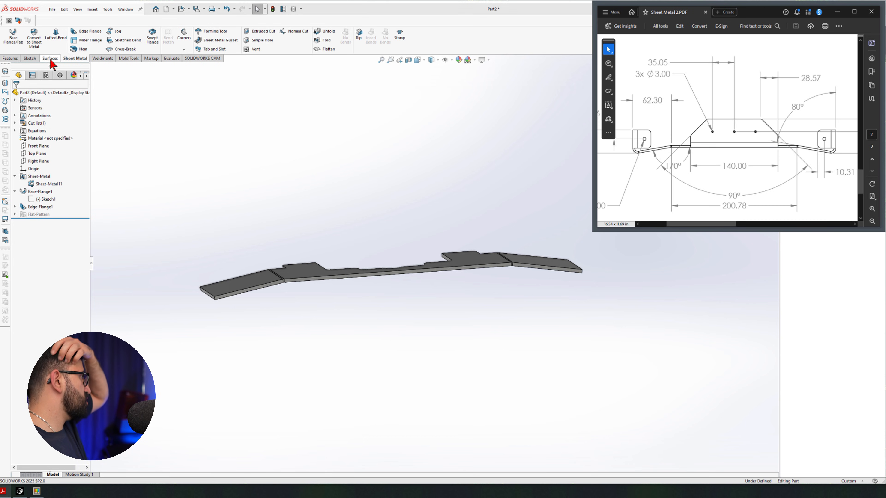
left_click(86, 31)
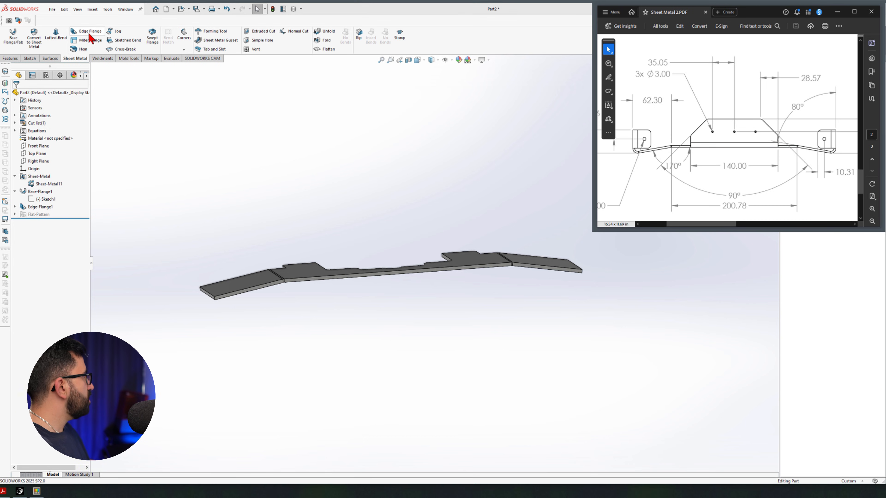
left_click(211, 296)
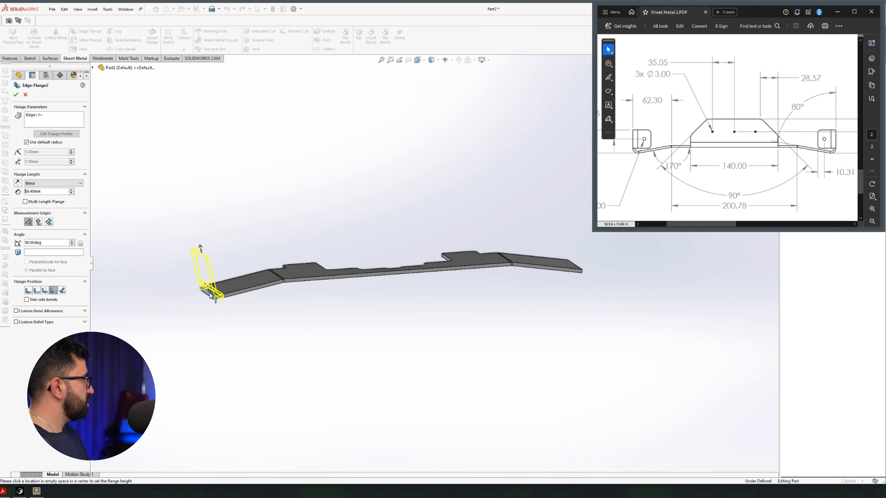
left_click(574, 268)
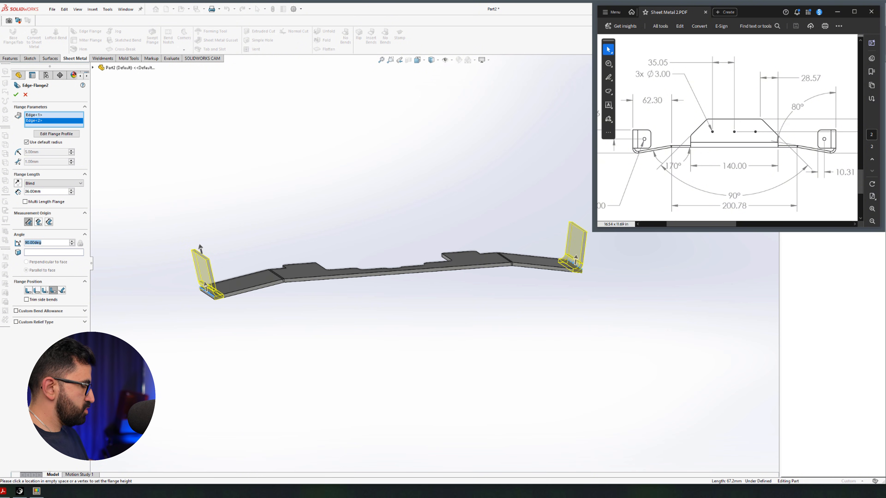
scroll(45, 242, "up", 1)
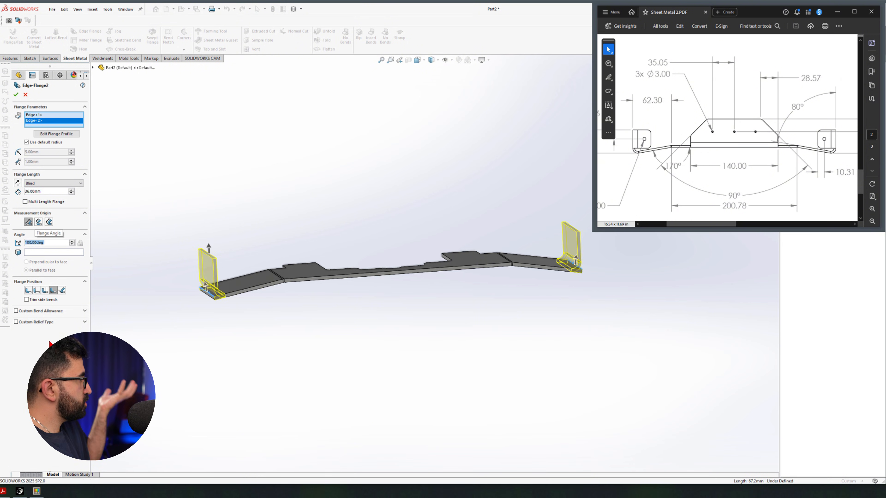
Step: Set the length of both upright end flanges to 37.12 mm, as given in the PDF drawing's lower view
left_click_drag(713, 225, 697, 226)
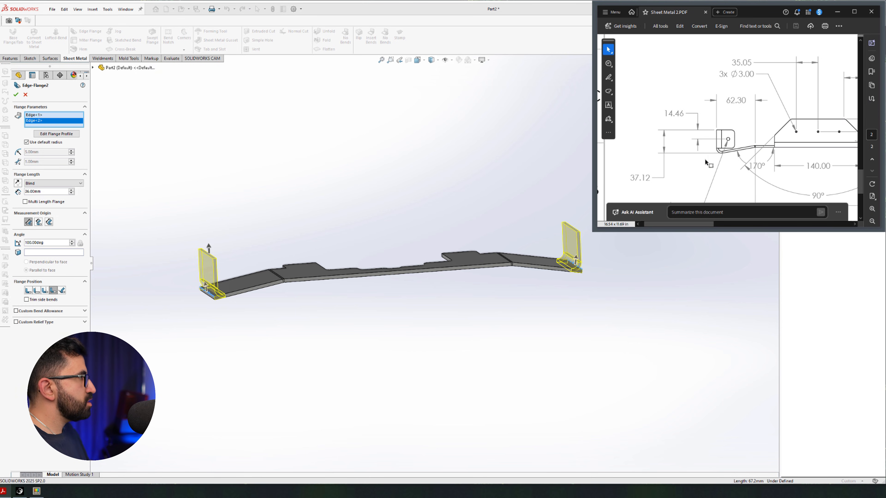
mouse_move(323, 276)
middle_mouse_down()
mouse_move(308, 254)
mouse_move(324, 260)
middle_mouse_up()
key("space")
left_click(446, 281)
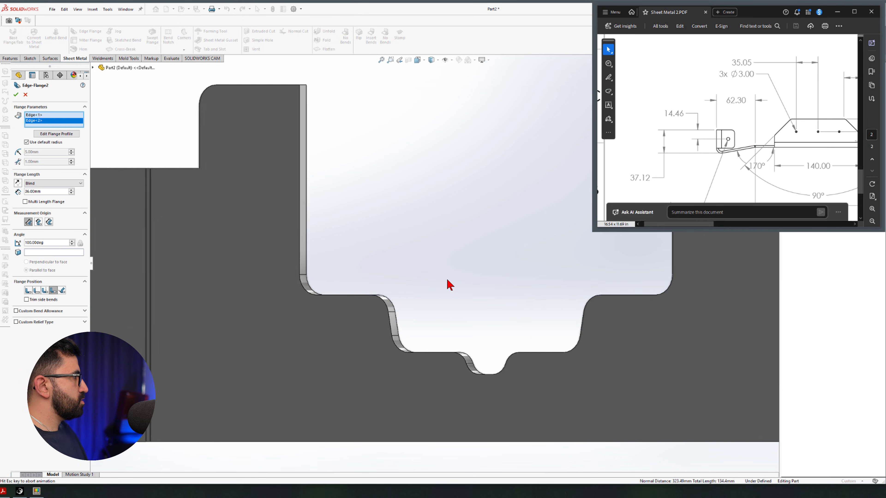
scroll(340, 291, "down", 5)
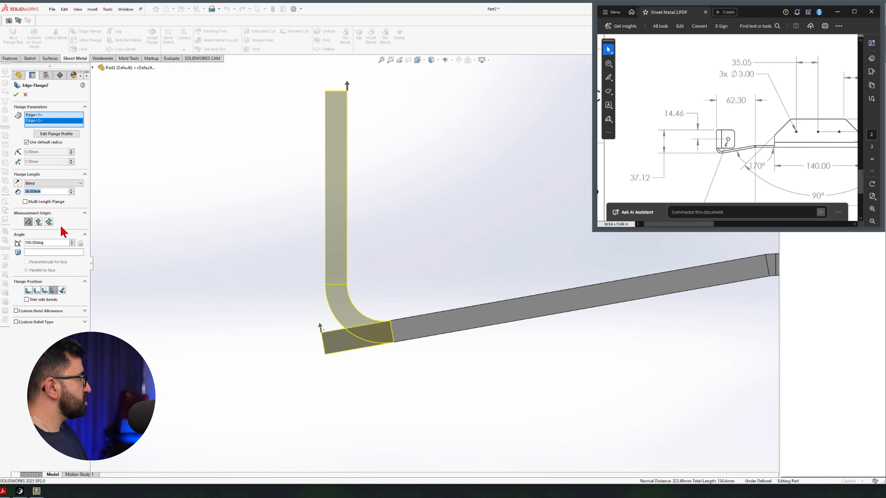
type("37.12")
key("Return")
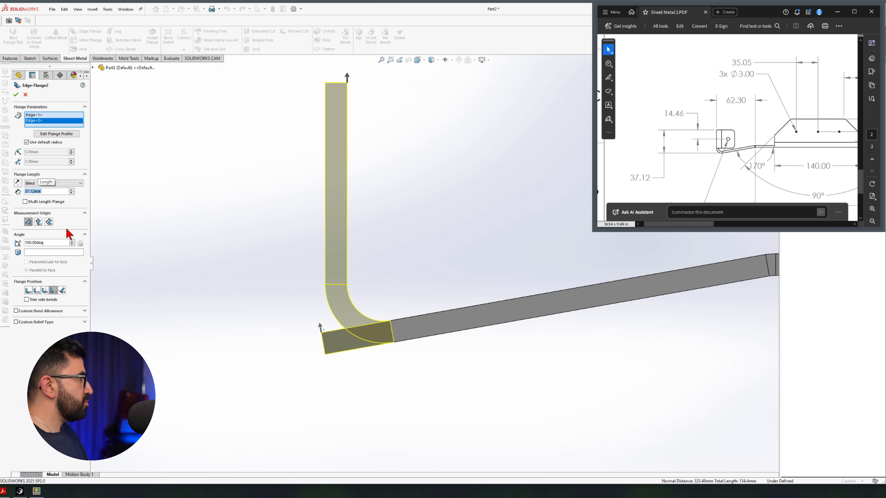
Step: Try the Tangent Bend measurement origin, return to Outer Virtual Sharp, and finish the upright end flanges
scroll(453, 269, "up", 1)
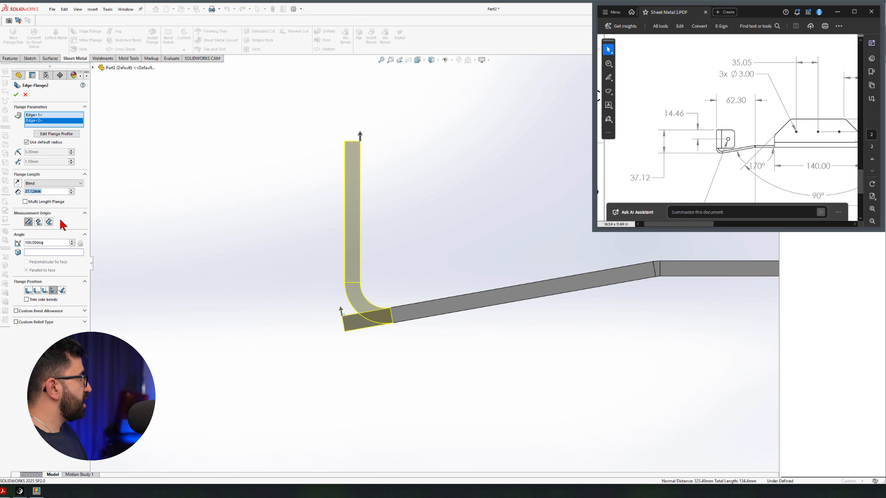
left_click(49, 222)
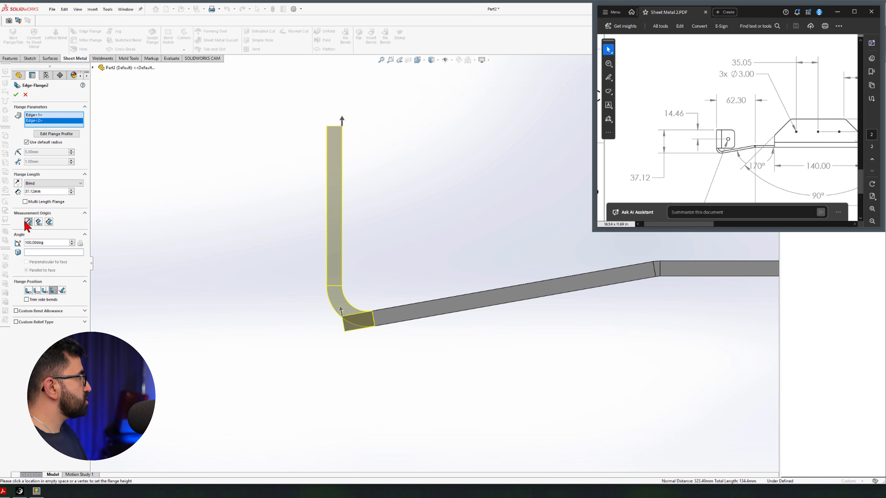
left_click(28, 222)
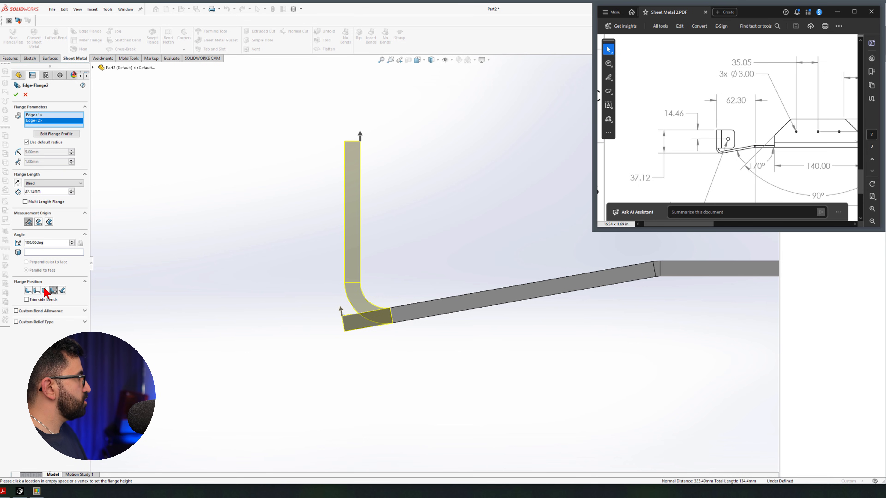
left_click(16, 95)
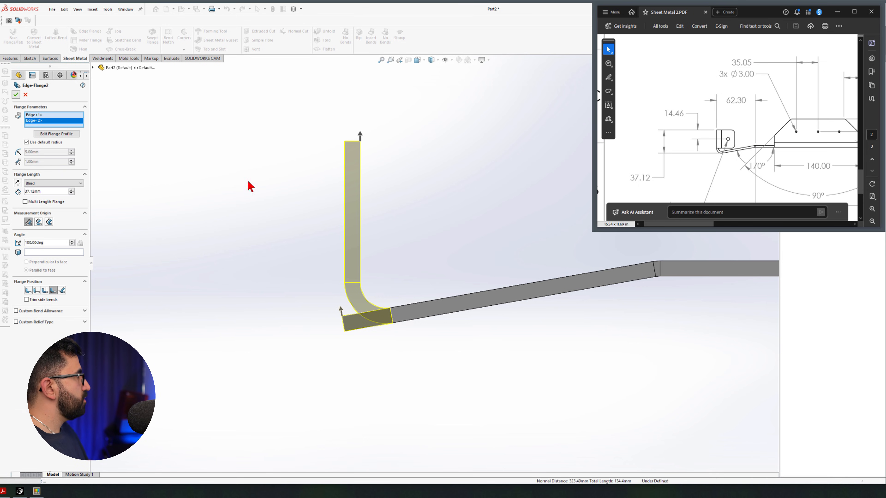
Step: Start a sketch on the narrow side face of an upright end flange and draw a horizontal line about 18.5 mm long beneath its bend
left_click(359, 207)
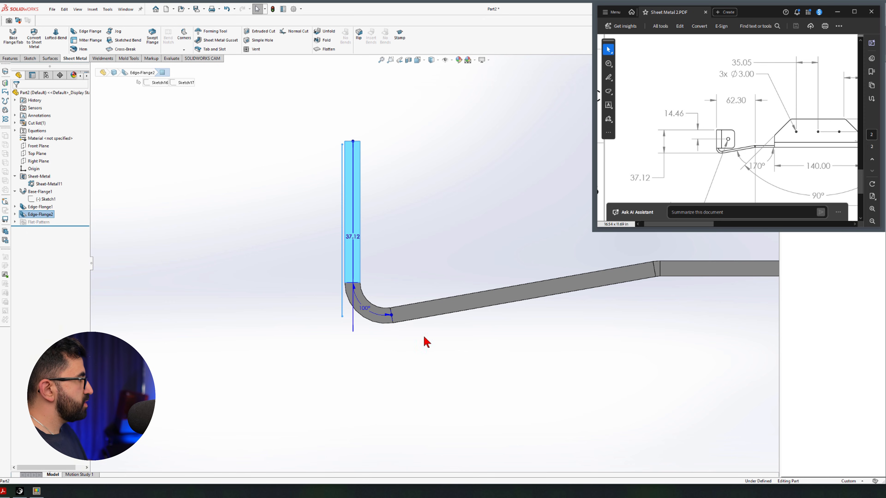
left_click(362, 330)
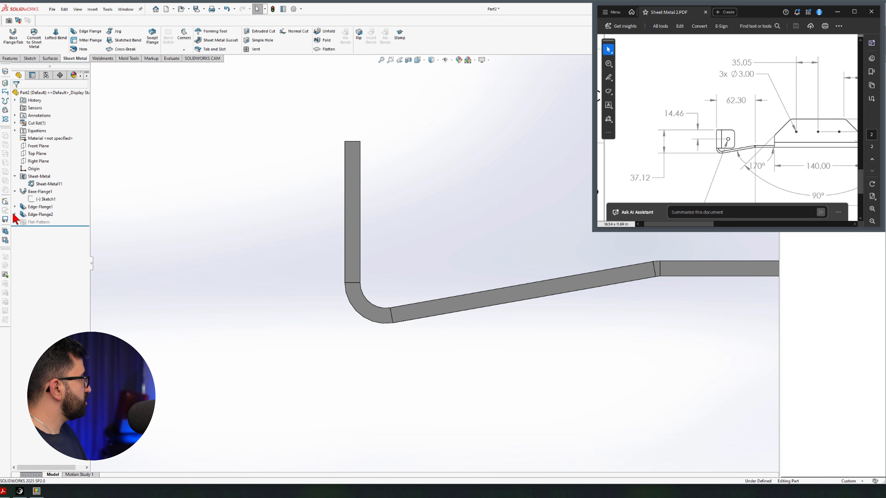
left_click(355, 194)
left_click(386, 172)
scroll(196, 281, "up", 4)
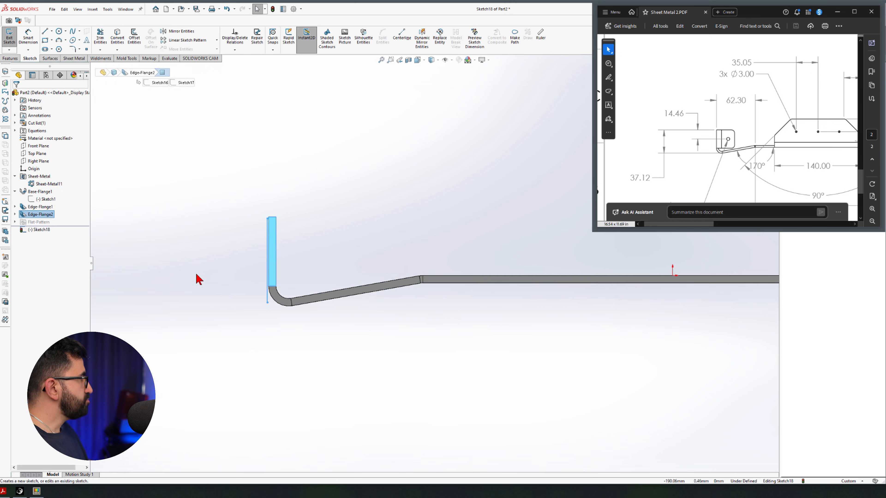
scroll(146, 280, "down", 4)
key("l")
left_click(386, 351)
left_click(484, 352)
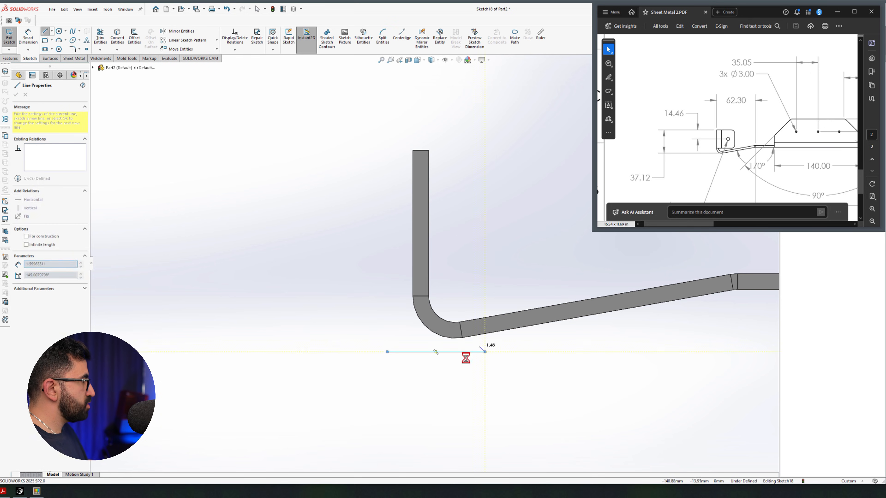
Step: Make the sketched line tangent to the bend's outer arc and measure the height from it to the flange's top edge
key("Escape")
left_click(452, 353)
left_click(448, 337, "ctrl")
left_click(474, 317)
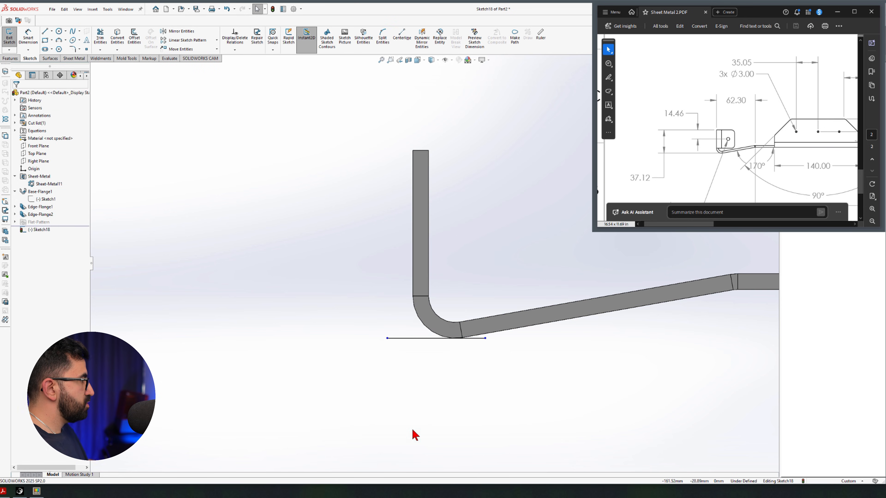
right_click_drag(413, 433, 412, 394)
left_click(411, 338)
left_click(420, 151)
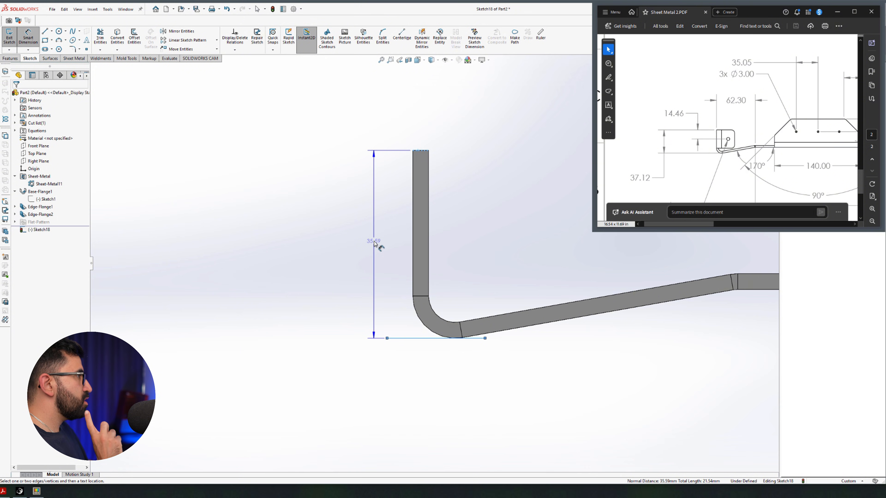
key("Escape")
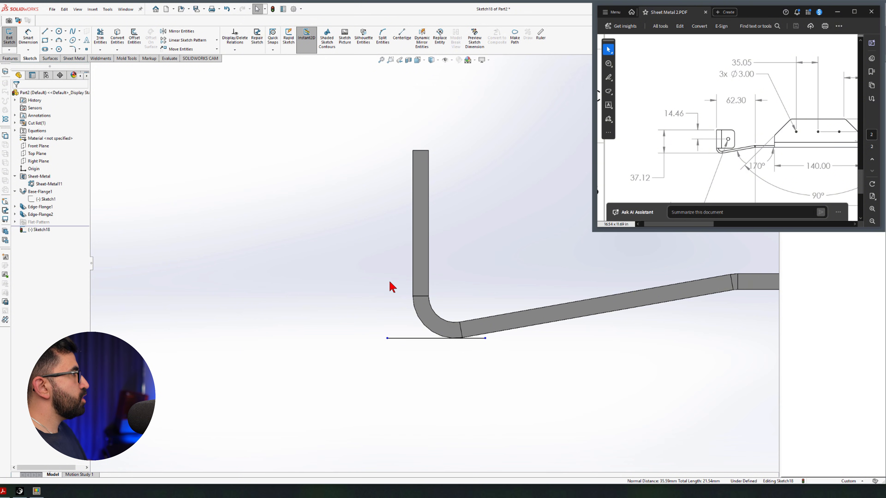
Step: Delete the tangent reference line and leave the sketch
left_click(416, 339)
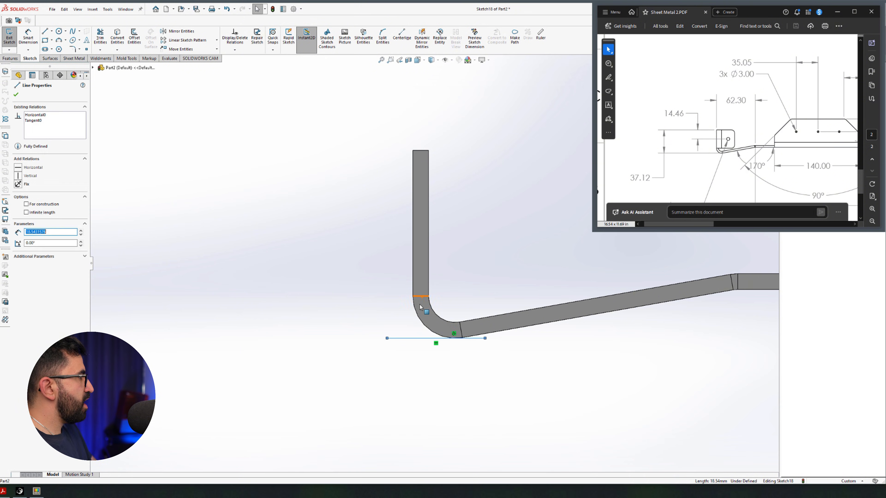
key("Delete")
double_click(343, 145)
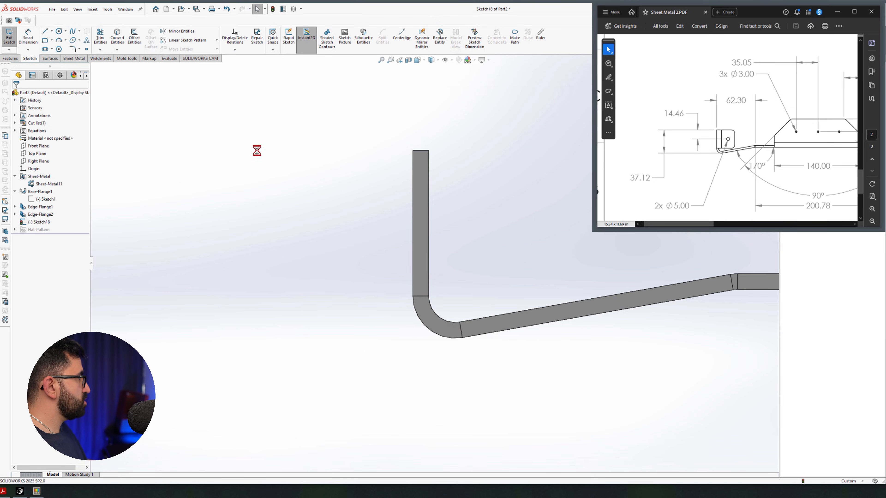
Step: Edit the upright end flanges, setting the flange position to Tangent to Bend and the measurement origin to Inner Virtual Sharp
left_click(34, 216)
left_click(44, 193)
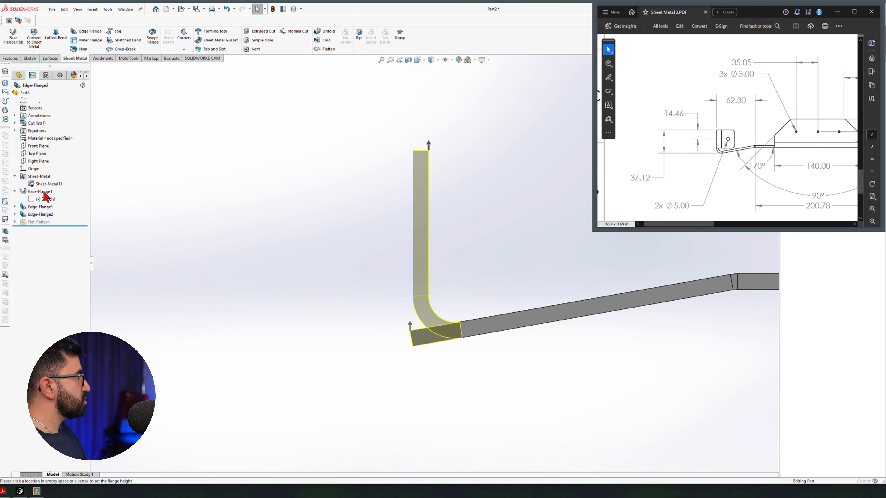
left_click(63, 290)
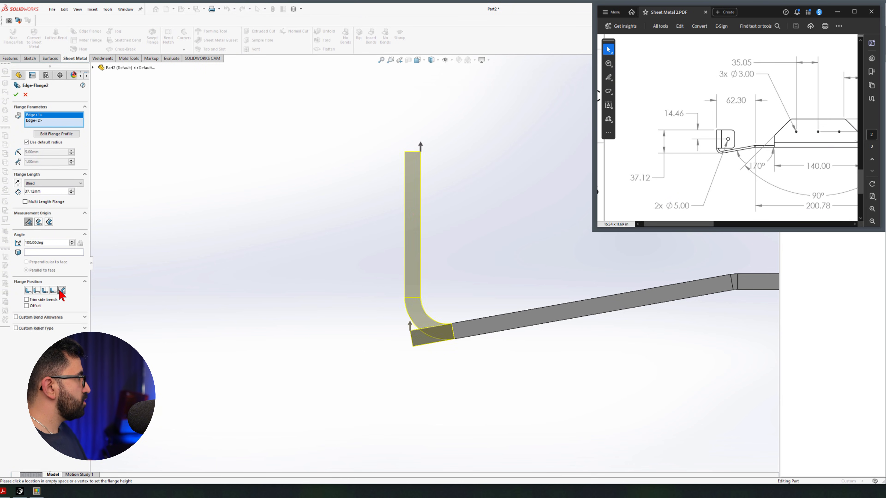
left_click(55, 291)
left_click(38, 222)
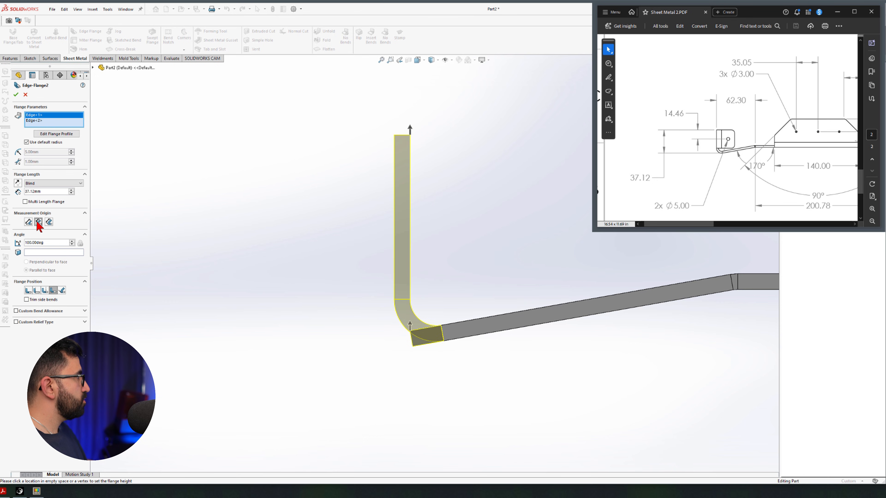
left_click(62, 291)
left_click(15, 94)
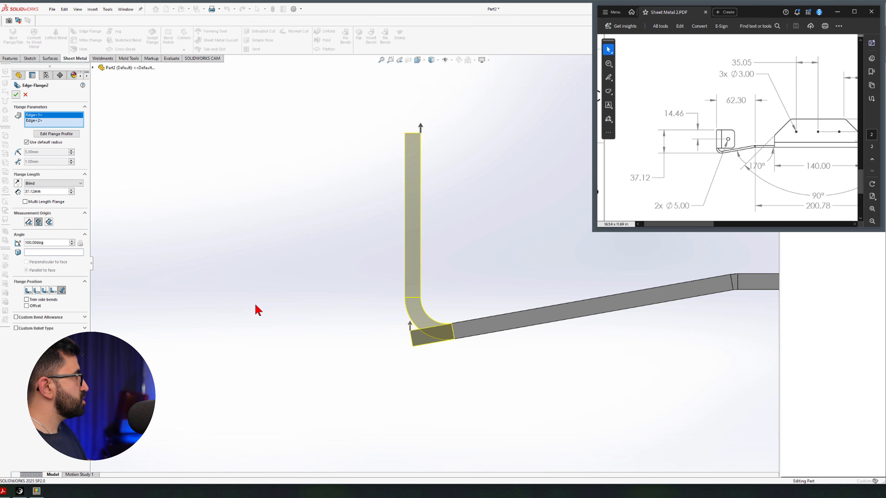
Step: Sketch a horizontal reference line on the upright flange's side face and make it tangent to the outer arc of the bend
left_click(416, 249)
key("f")
key("l")
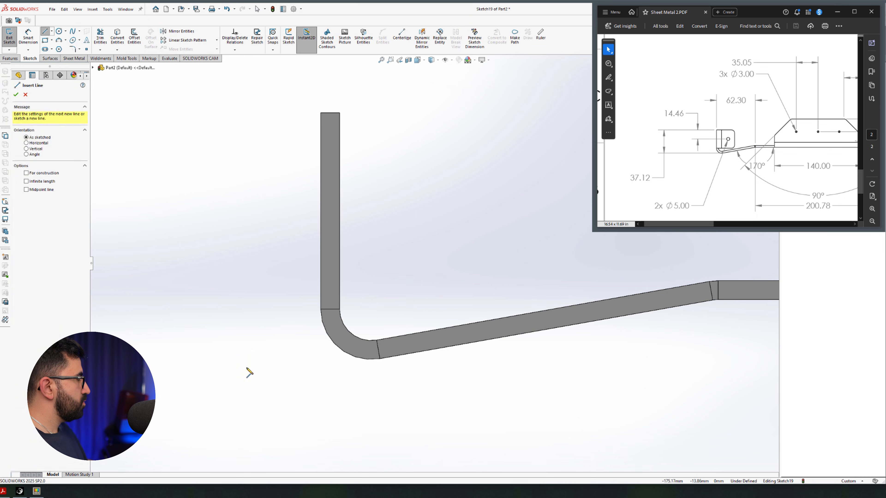
left_click(242, 368)
left_click(415, 367)
key("Escape")
left_click(368, 359)
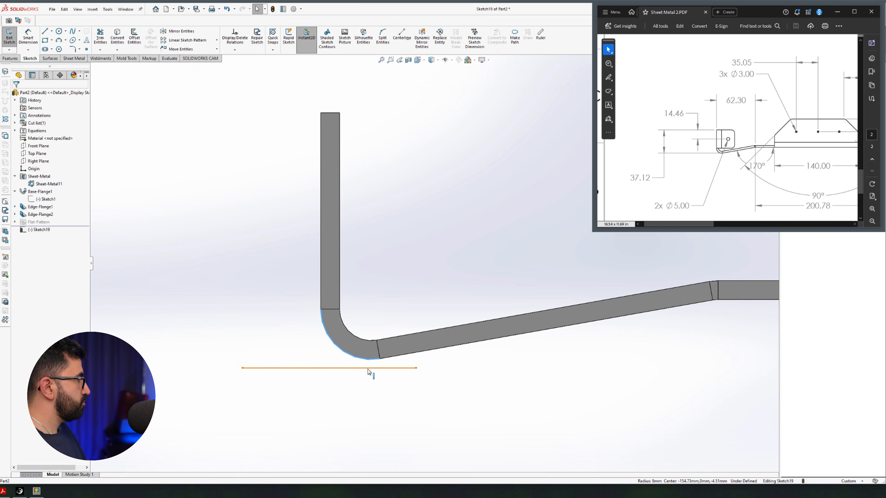
left_click(369, 368, "ctrl")
left_click(389, 354)
Step: Measure the height from the tangent reference line to the upright flange's top edge, and exit the sketch with the line kept
key("d")
left_click(311, 359)
left_click(330, 113)
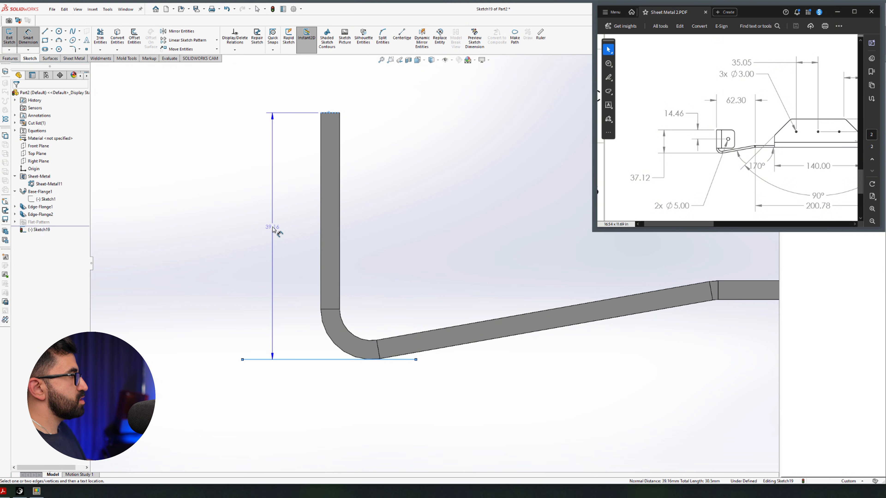
key("Escape")
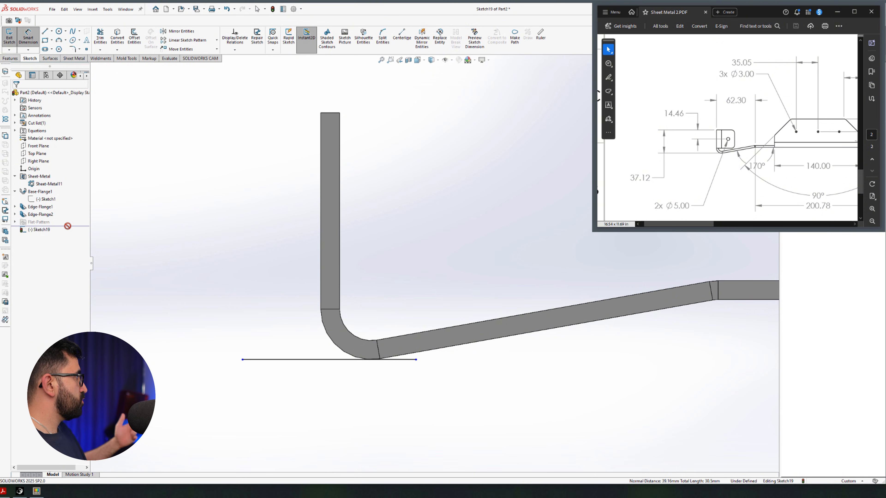
key("ctrl+b")
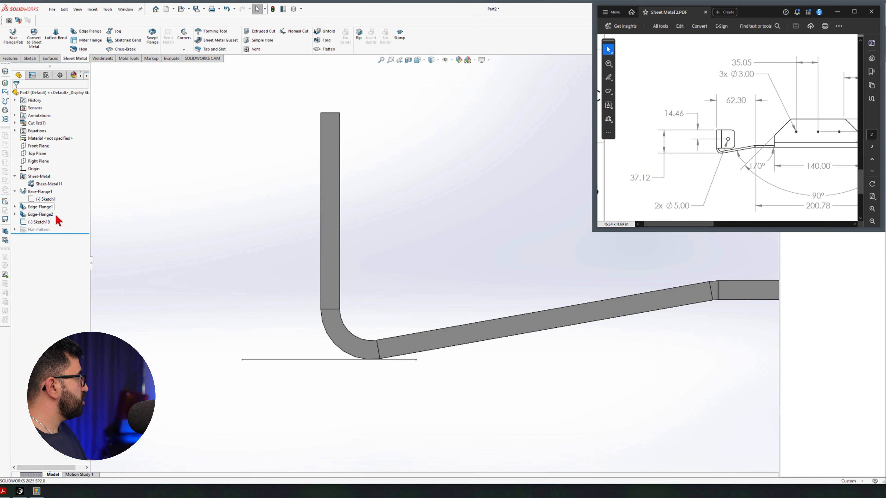
Step: Edit the upright end flanges and set their measurement origin to Tangent Bend
left_click(34, 214)
left_click(43, 192)
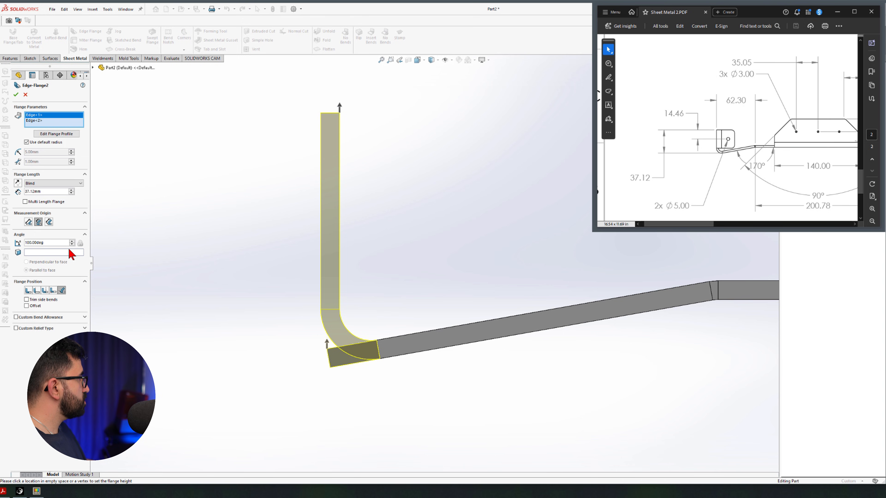
left_click(49, 222)
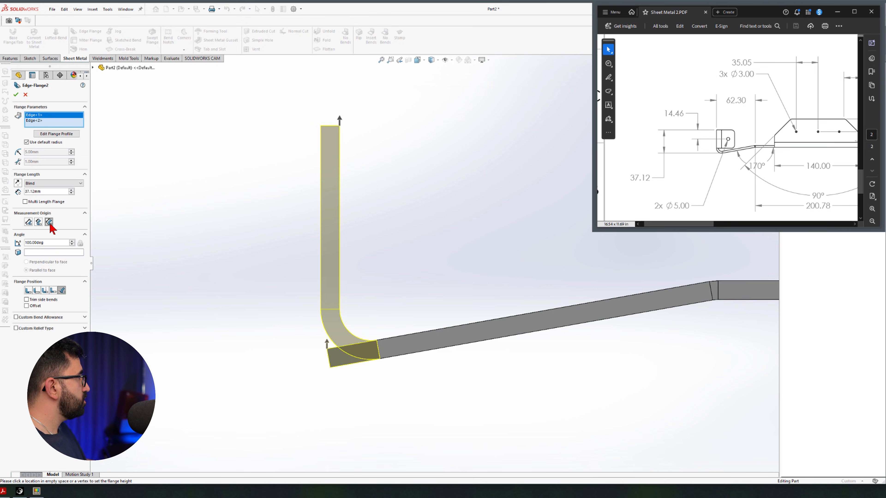
left_click(15, 94)
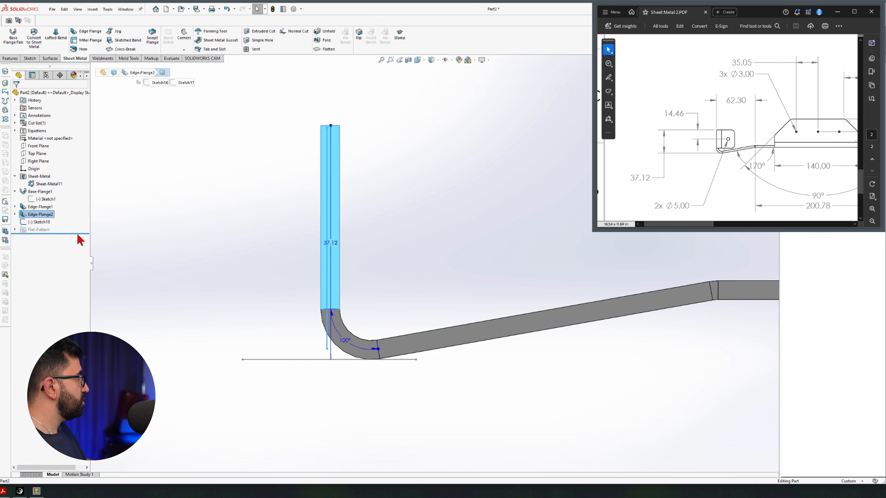
Step: Reopen the reference line sketch, recheck the overall height up to the flange's top edge, and exit the sketch
left_click(39, 221)
left_click(42, 199)
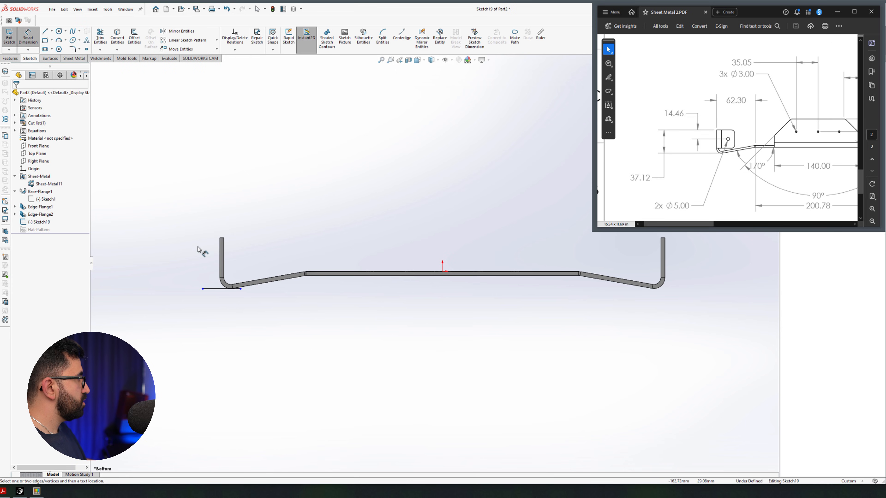
scroll(240, 302, "down", 3)
left_click(225, 289)
left_click(222, 238)
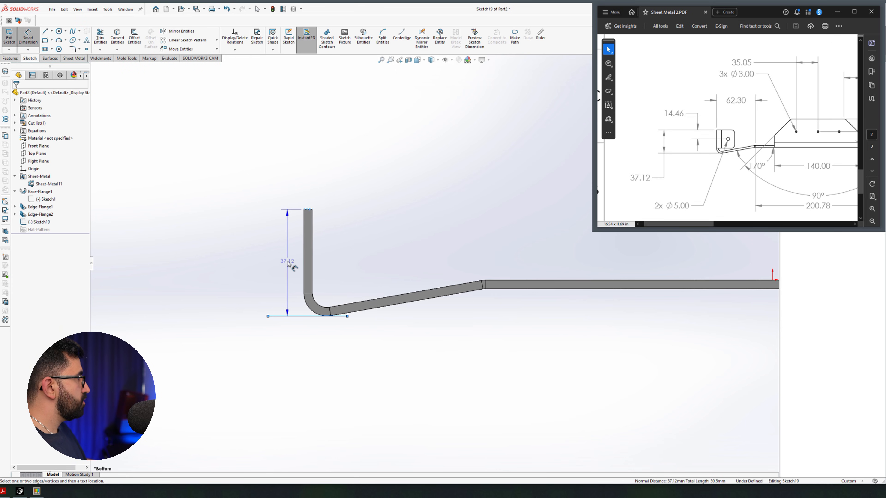
key("Escape")
key("Escape")
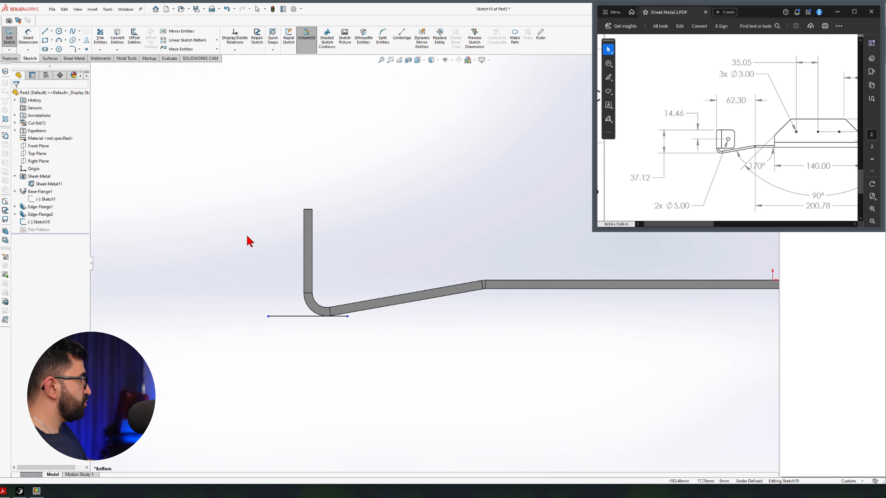
double_click(273, 251)
scroll(410, 256, "up", 5)
scroll(489, 261, "down", 6)
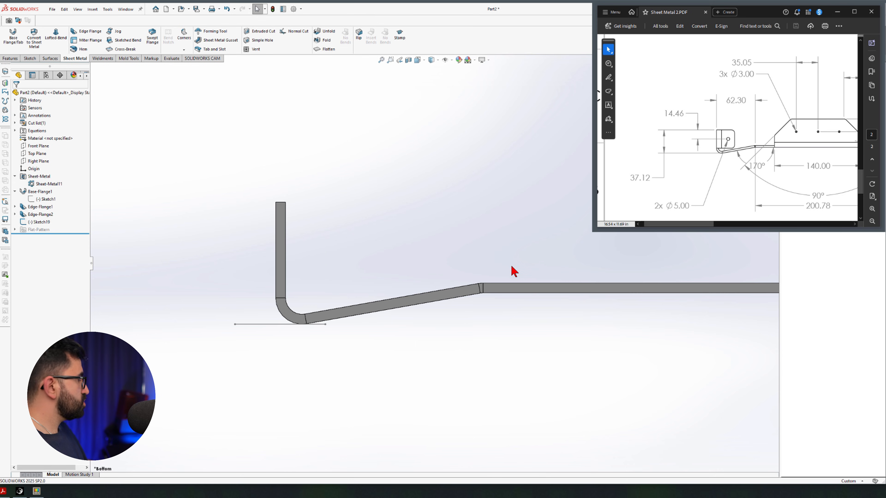
key("m")
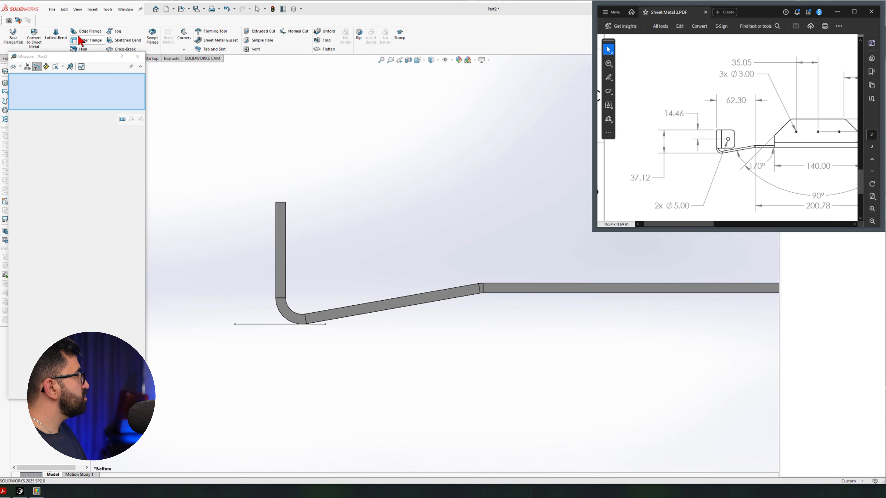
left_click_drag(110, 58, 102, 112)
left_click(130, 111)
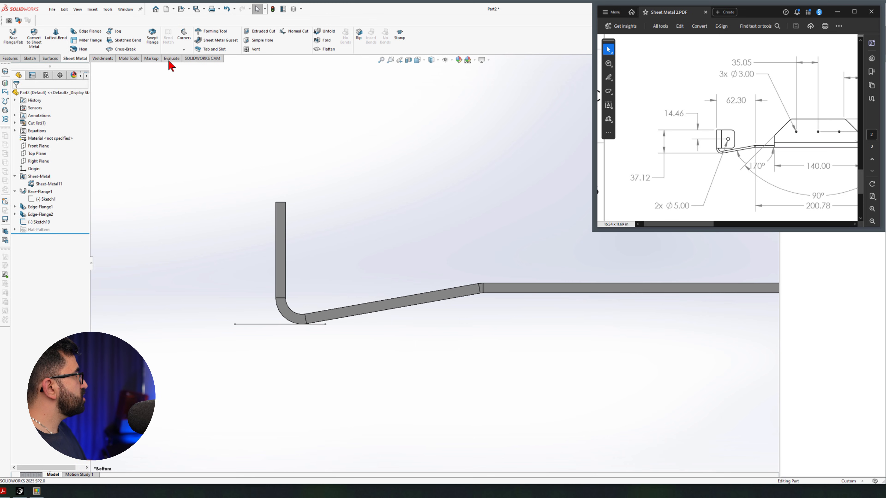
Step: Measure the horizontal distance from the upright flange's outer edge to the bend where the sloped wing meets the base
left_click(171, 58)
left_click(54, 38)
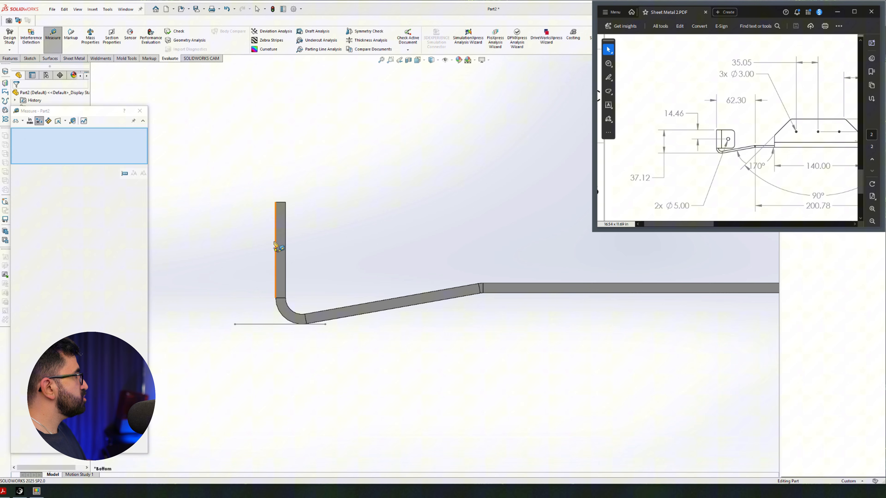
left_click(276, 237)
scroll(488, 300, "down", 3)
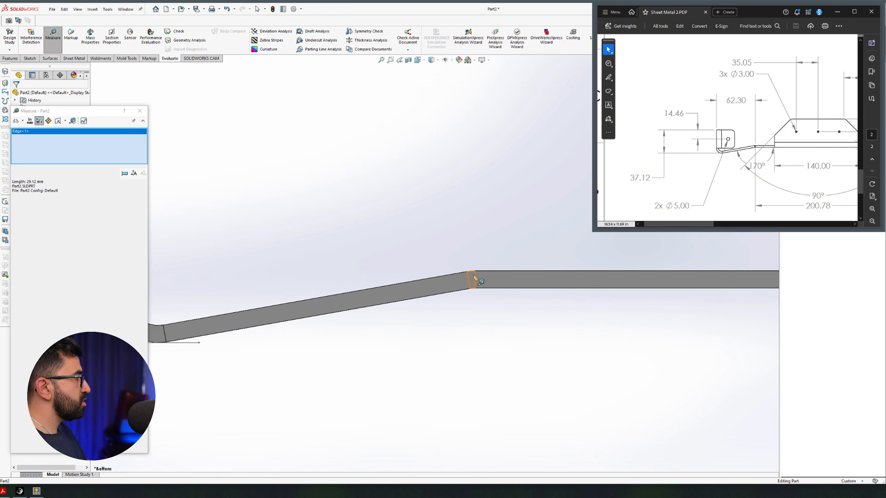
left_click(473, 279)
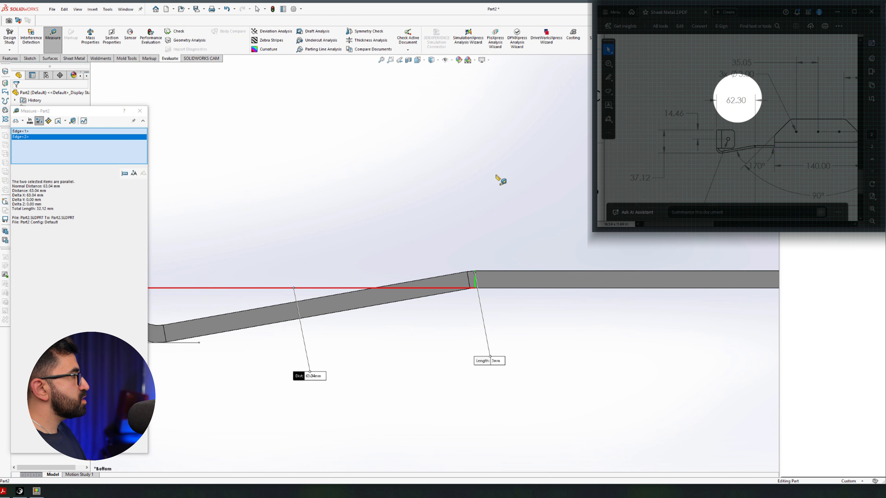
left_click_drag(306, 379, 306, 225)
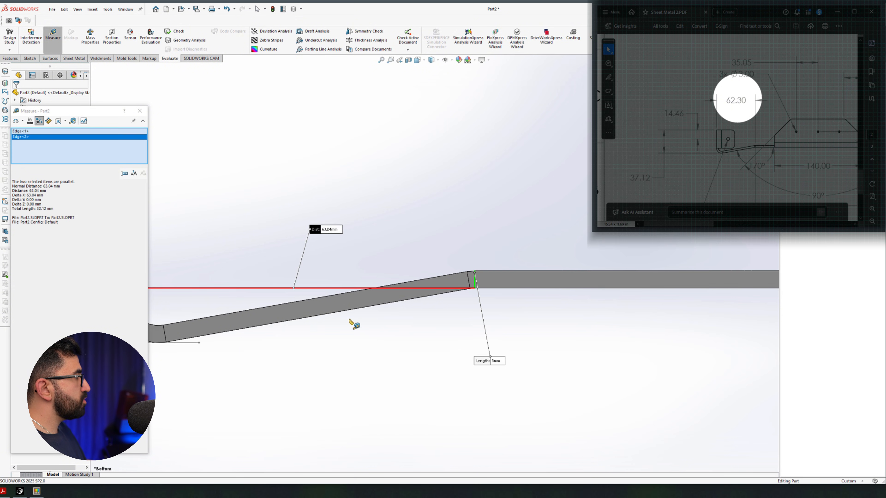
scroll(383, 311, "up", 3)
scroll(348, 322, "down", 4)
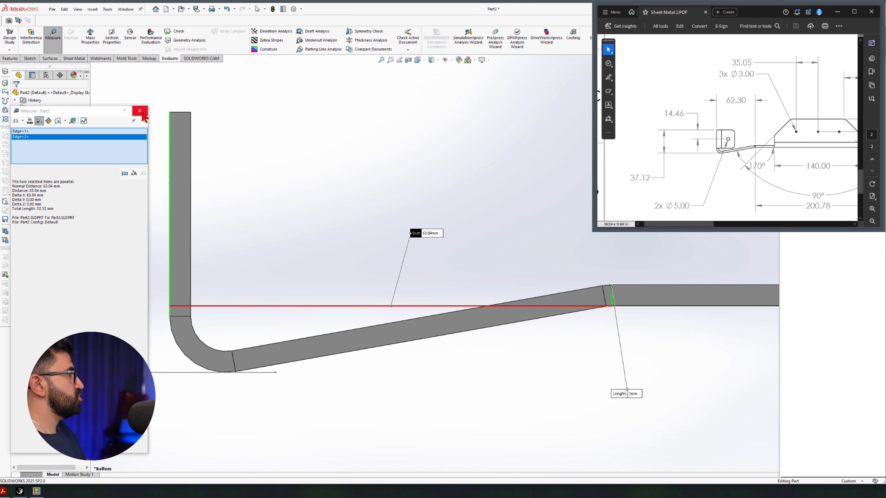
left_click(145, 111)
scroll(259, 257, "up", 3)
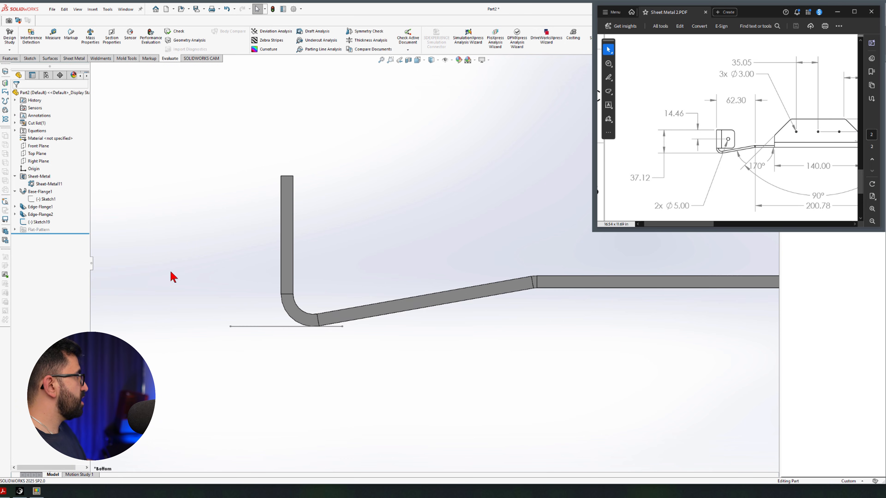
Step: Edit the sloped wing flanges, setting their flange position to Bend from Virtual Sharp and their length to 60.56 mm
left_click(33, 207)
left_click(41, 190)
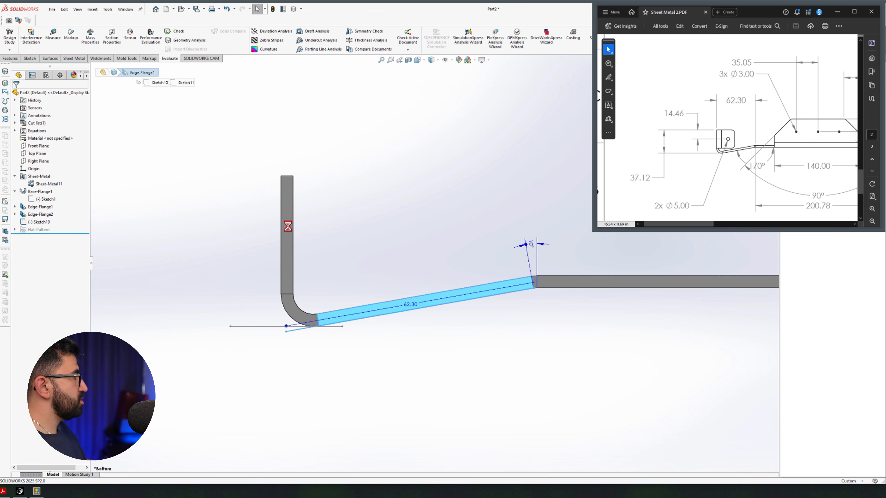
left_click(28, 290)
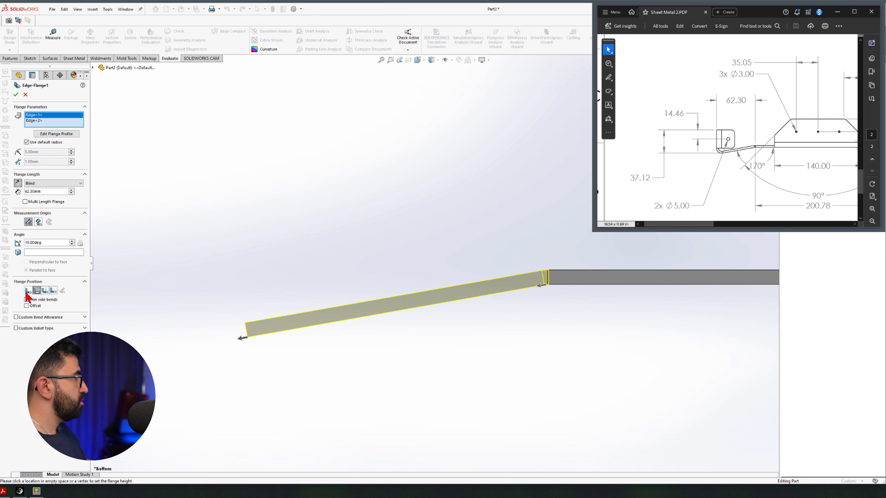
left_click(53, 290)
scroll(531, 292, "down", 2)
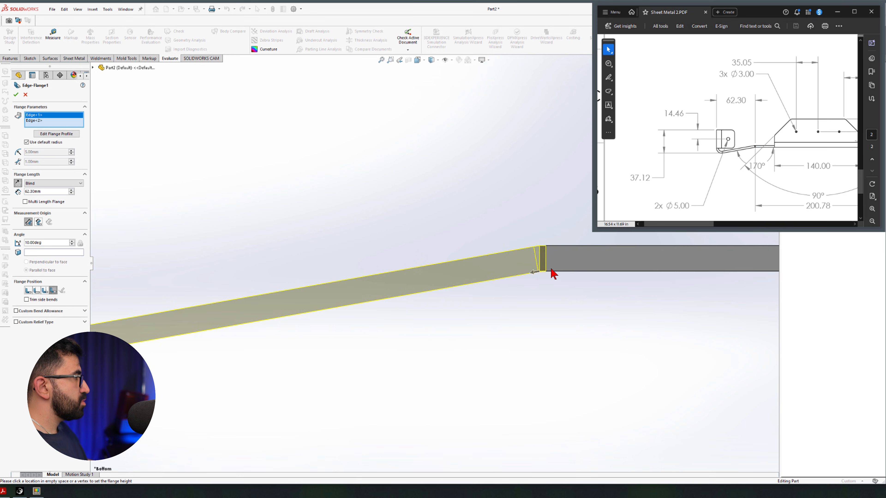
scroll(548, 258, "up", 2)
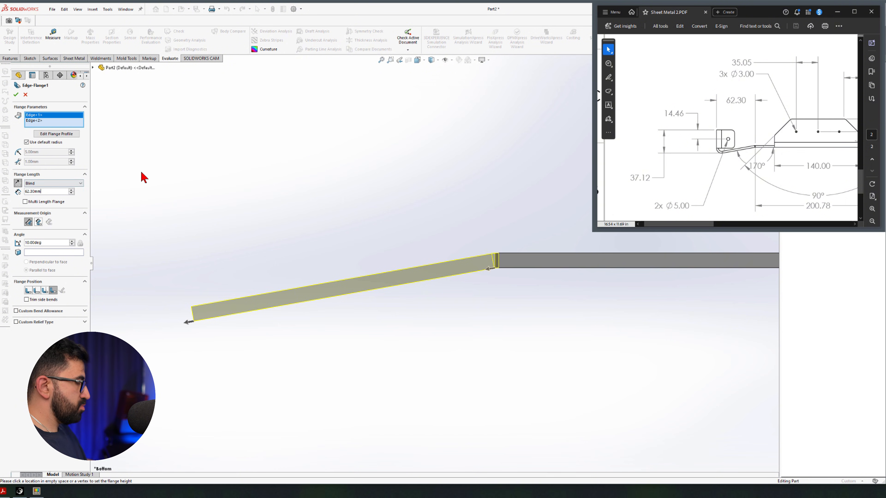
type("1.7")
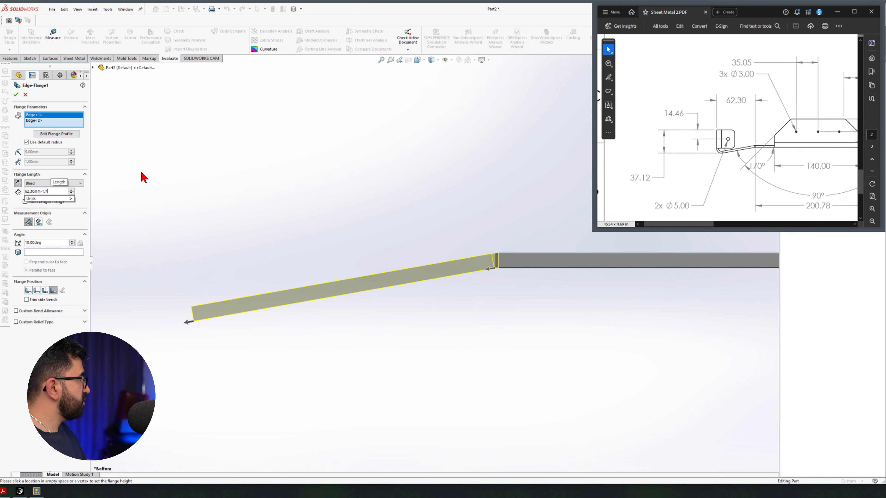
key("Return")
key("Return")
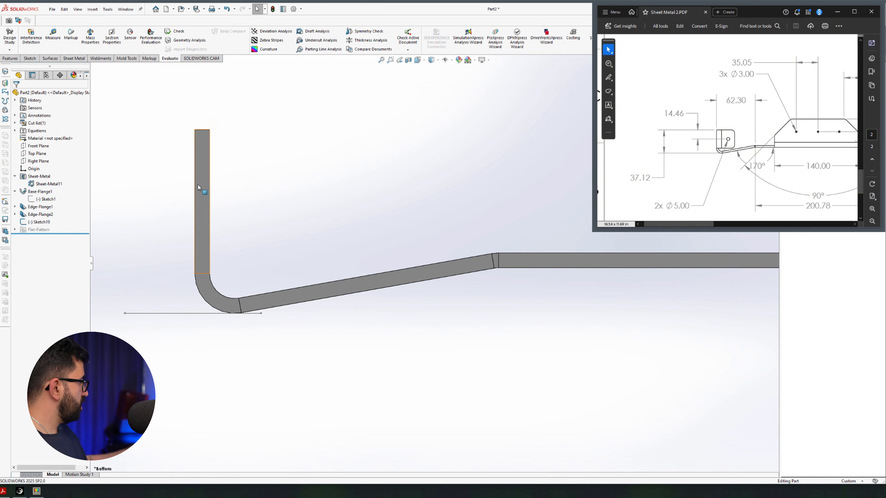
Step: Remeasure the distance between the wing's bend line at the base and the upright flange's outer edge
right_click_drag(530, 223, 523, 246)
left_click(498, 258)
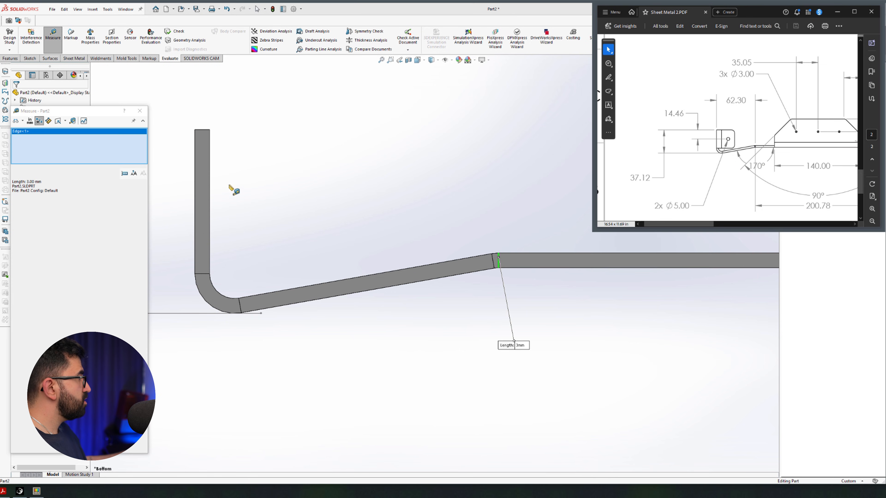
left_click(195, 185)
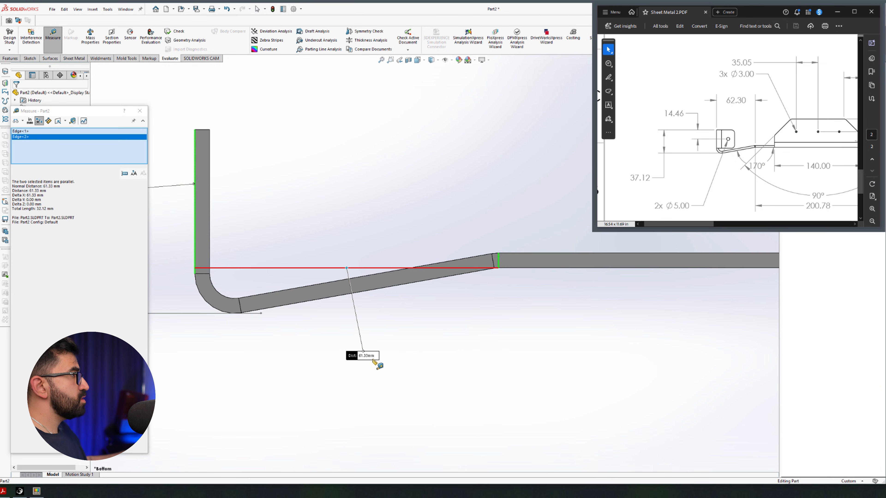
left_click(140, 110)
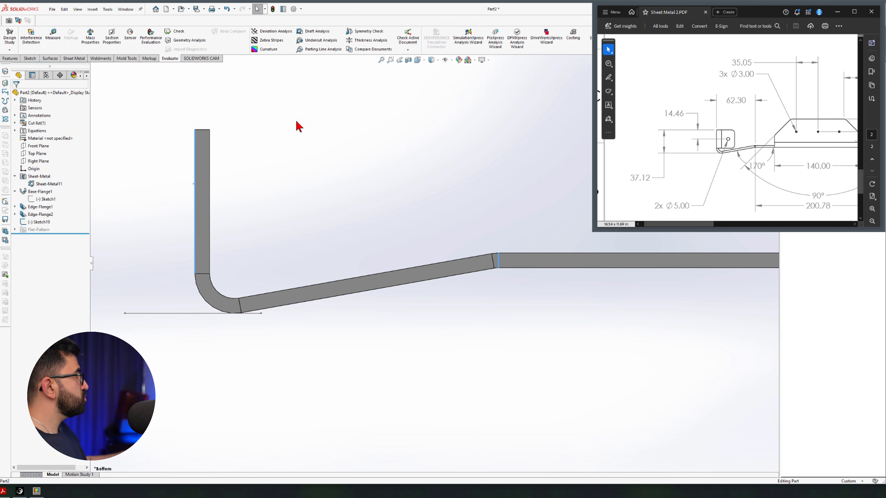
Step: Increase the sloped wing flanges' length to 61.56 mm and recheck the horizontal distance from the base bend to the upright flange
left_click(37, 207)
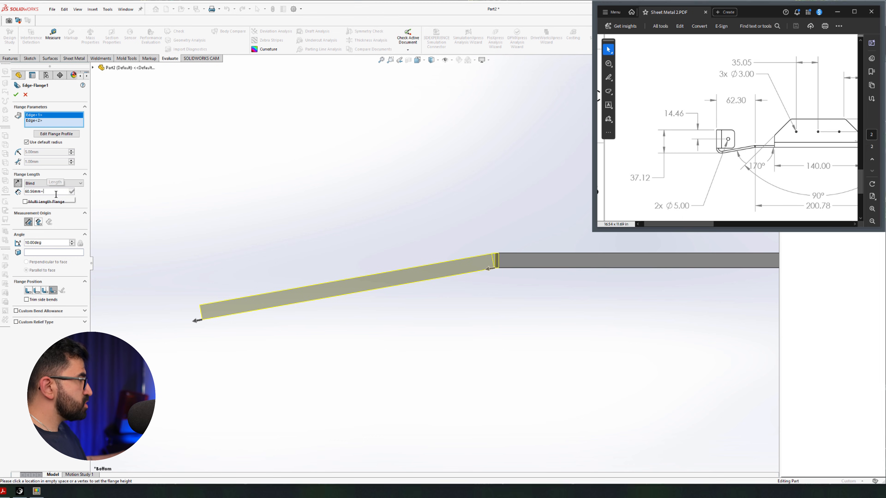
scroll(56, 194, "up", 1)
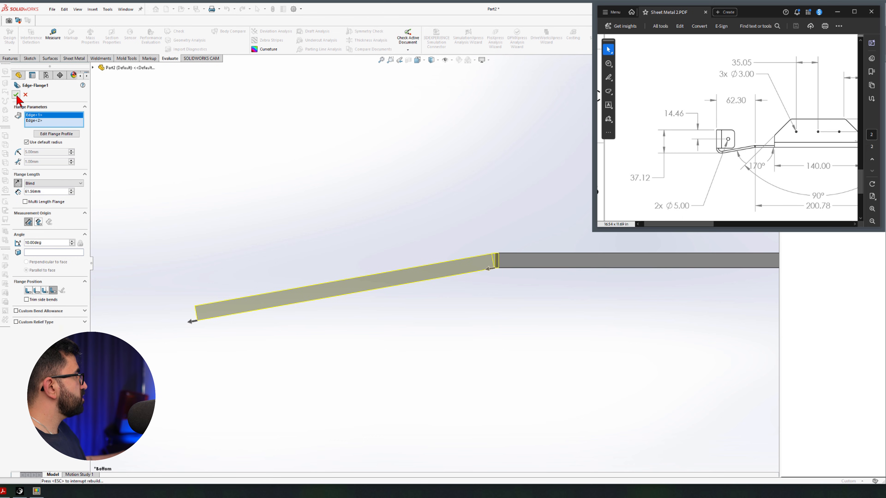
left_click(499, 260)
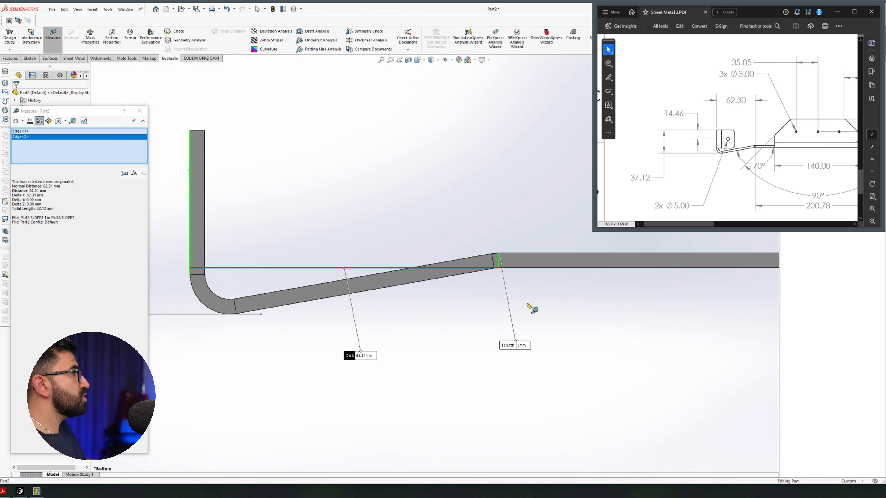
mouse_move(753, 217)
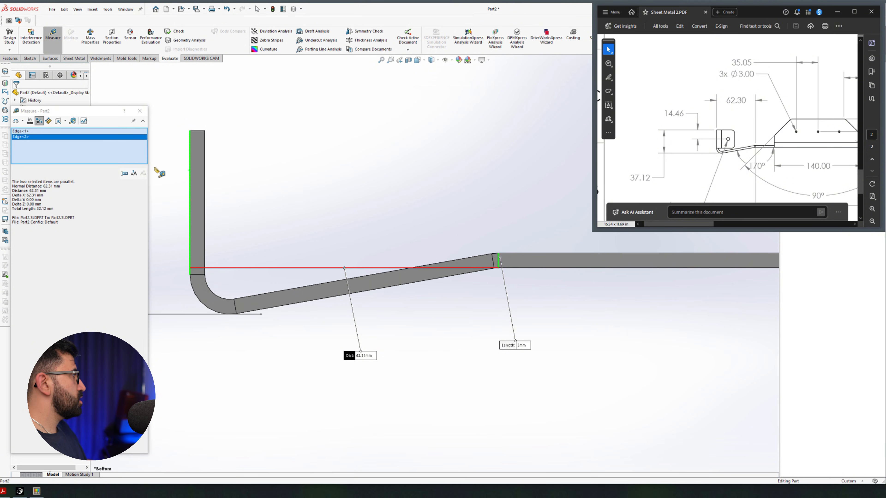
left_click(140, 112)
Step: Examine the upright end flanges in the drawing's isometric and front views and compare them with the model
middle_click_drag(391, 204, 399, 284)
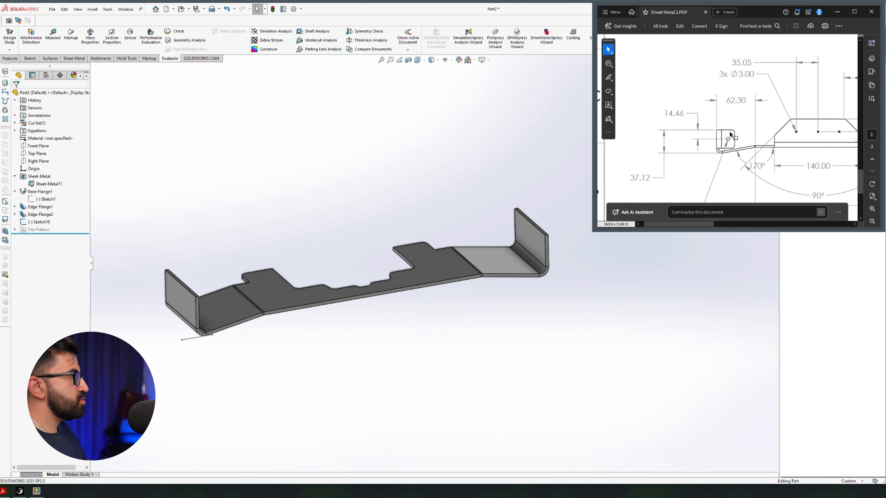
left_click_drag(694, 224, 796, 224)
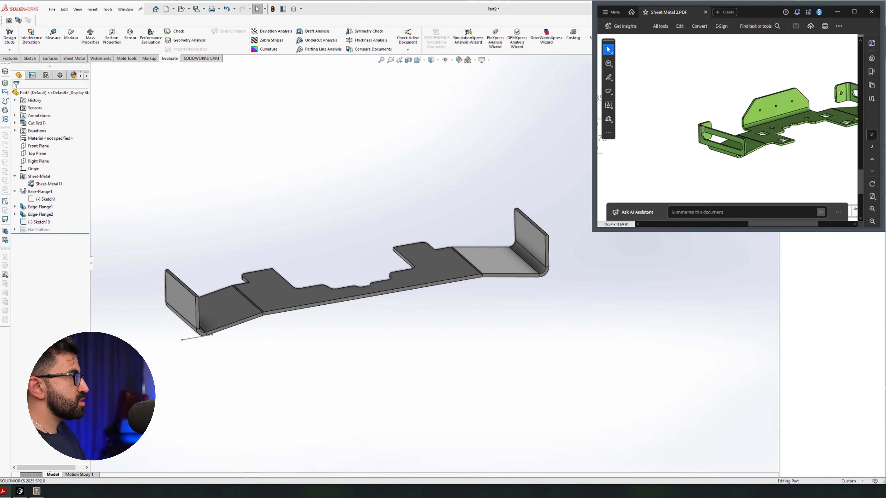
middle_click_drag(456, 273, 500, 265)
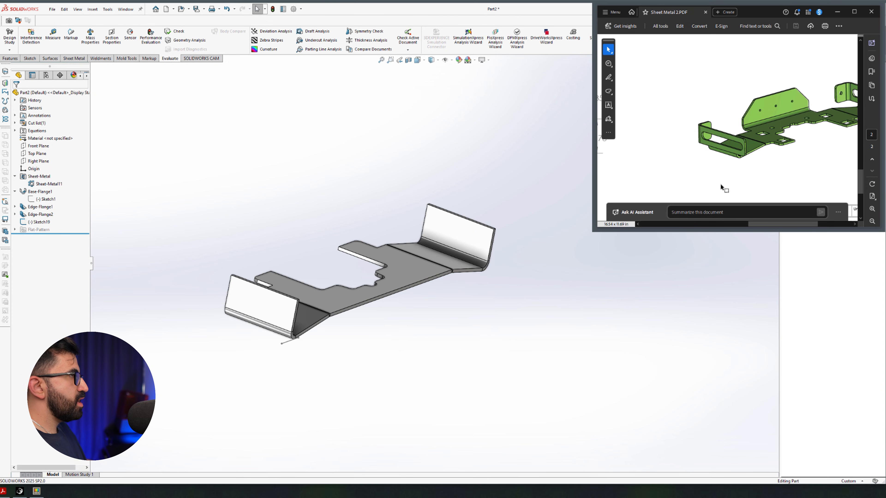
middle_click_drag(722, 188, 770, 158)
left_click_drag(761, 159, 761, 160)
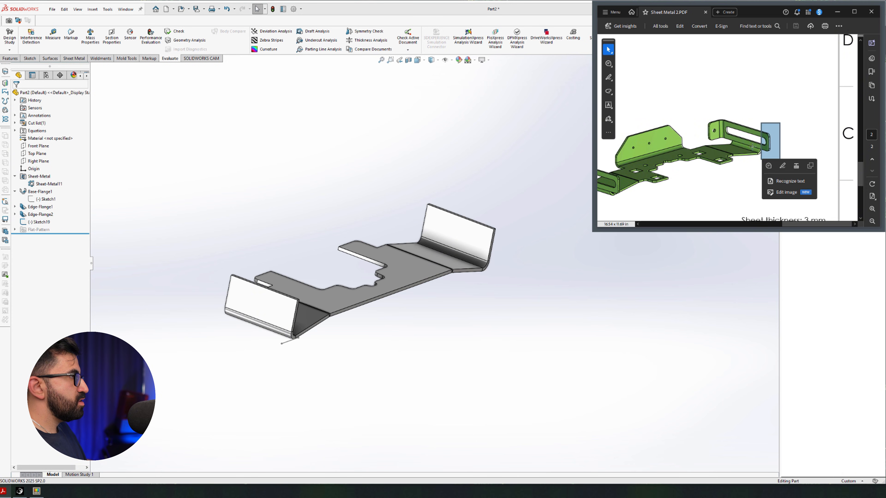
left_click_drag(737, 104, 705, 142)
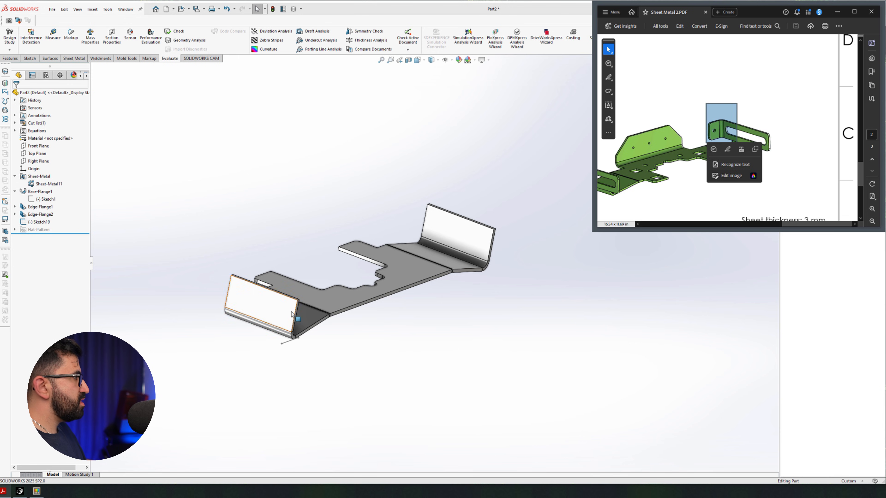
left_click(253, 288)
left_click(753, 287)
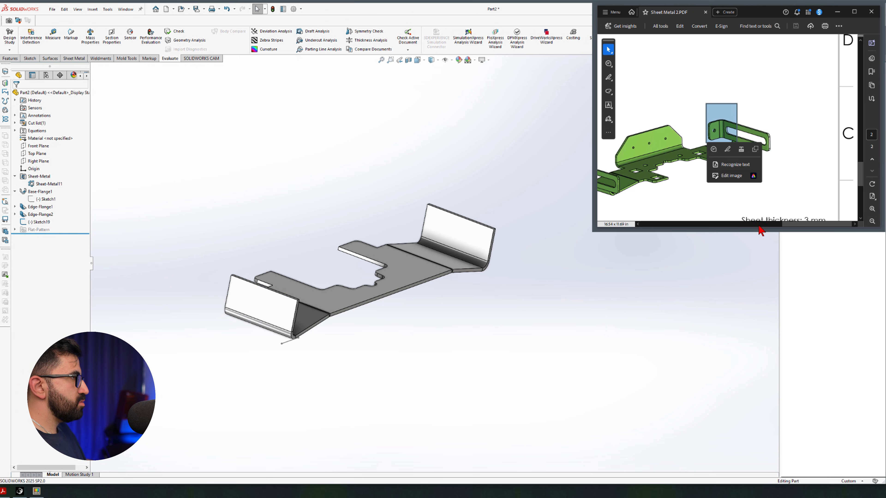
mouse_move(760, 229)
left_mouse_down()
mouse_move(775, 226)
mouse_move(658, 230)
mouse_move(673, 230)
left_mouse_up()
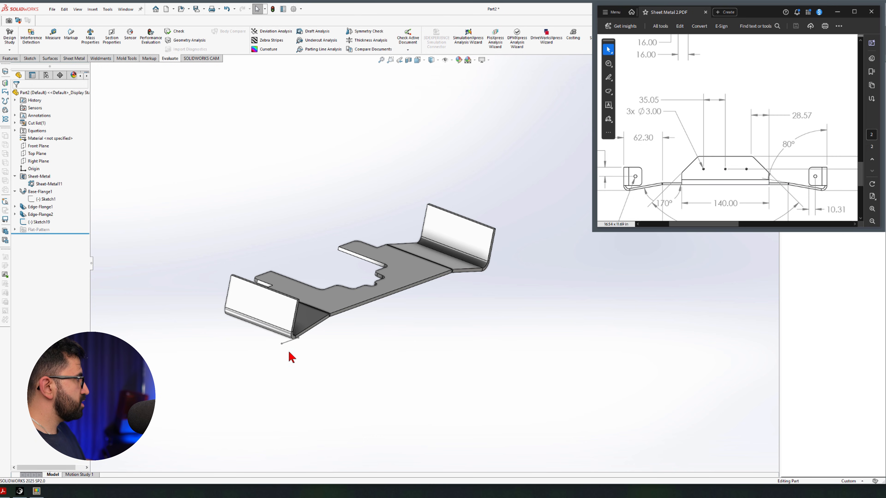
Step: Start a sketch on the upright flange's outer face and draw a rectangle about 18.7 by 106 mm extending past both ends
left_click(262, 307)
key("r")
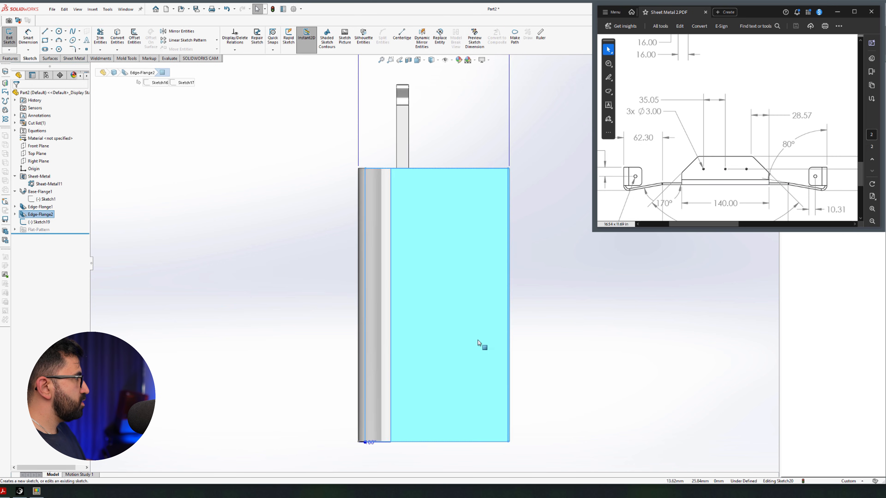
left_click(473, 115)
left_click(419, 416)
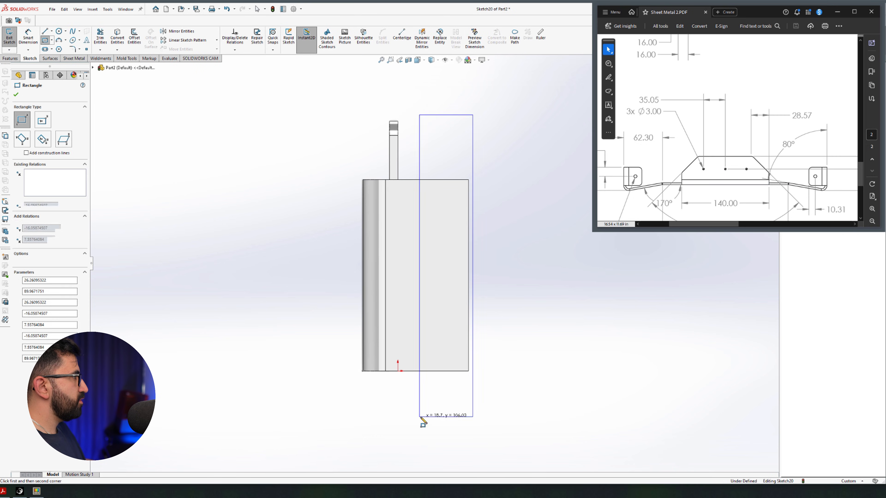
key("Escape")
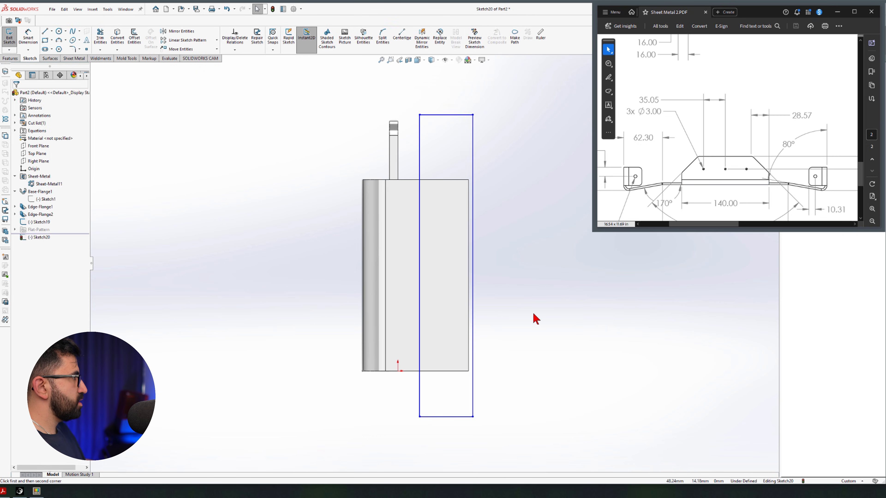
Step: Make the rectangle's outer long side coincident with the corner vertex on the upright flange's free edge
left_click(472, 173)
left_click(506, 145)
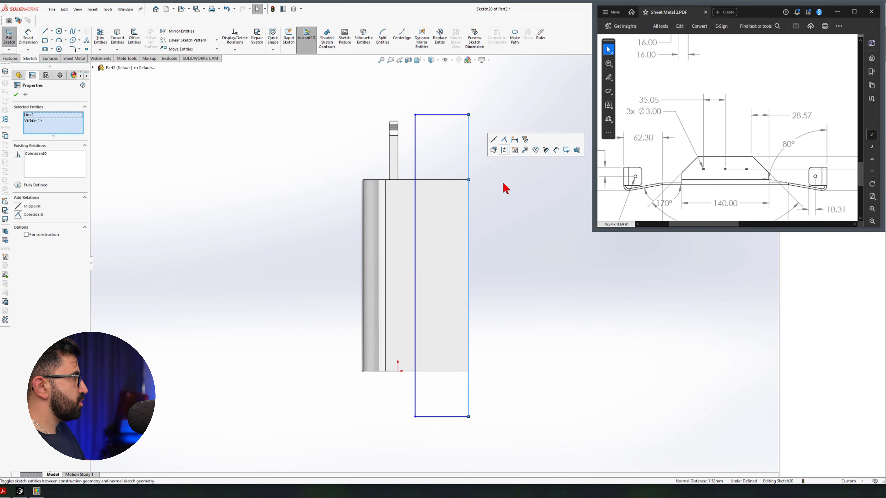
left_click(532, 281)
Step: Find the end flange's overall length in the drawing's plan view and dimension the rectangle's long side to 116.01 mm
scroll(527, 230, "up", 2)
scroll(706, 166, "up", 5)
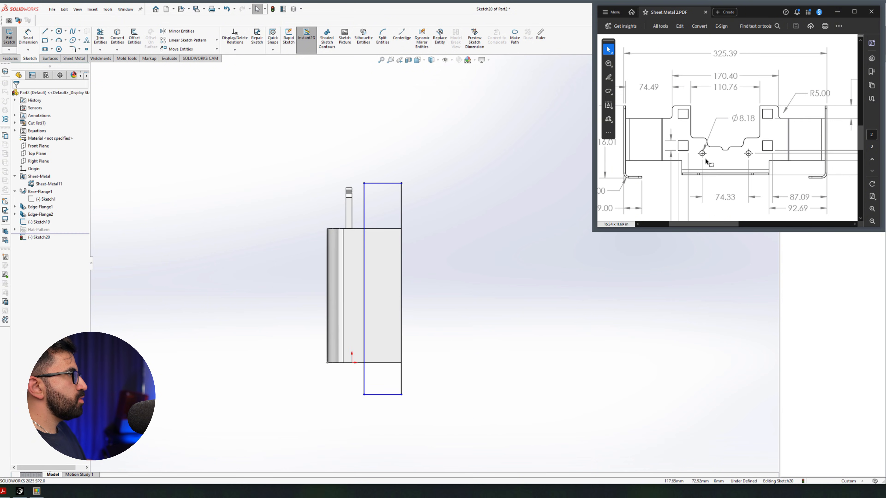
left_click_drag(735, 230, 717, 230)
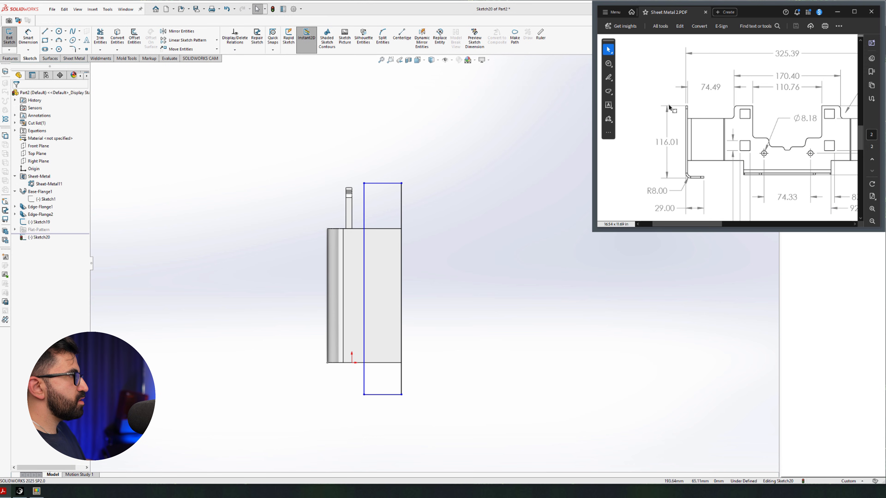
right_click_drag(456, 259, 455, 241)
left_click(402, 273)
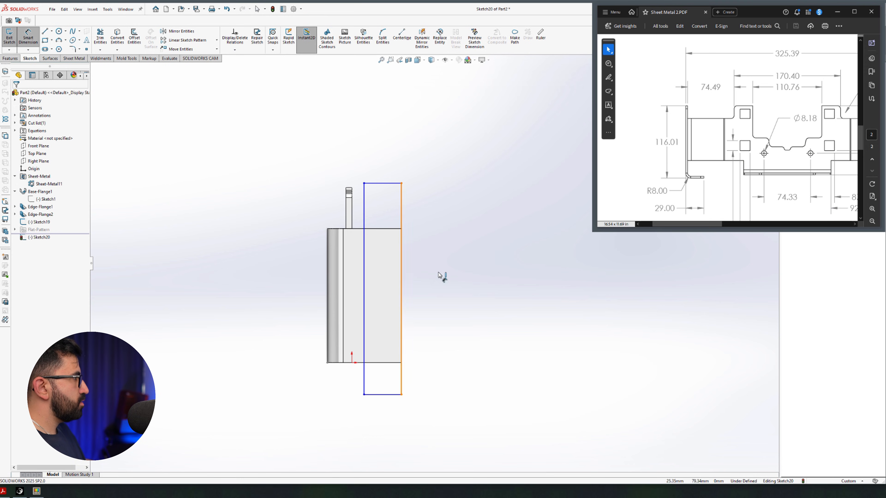
left_click(444, 273)
type("116")
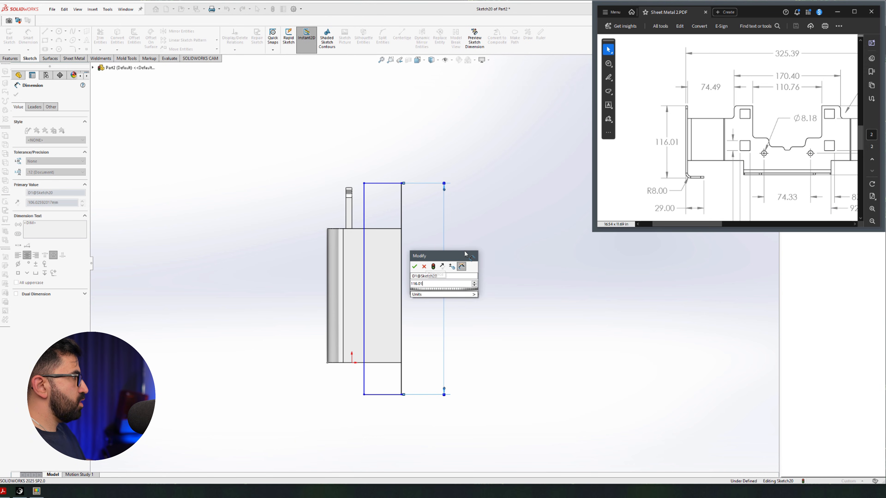
type(".01")
key("Return")
left_click_drag(712, 229, 753, 229)
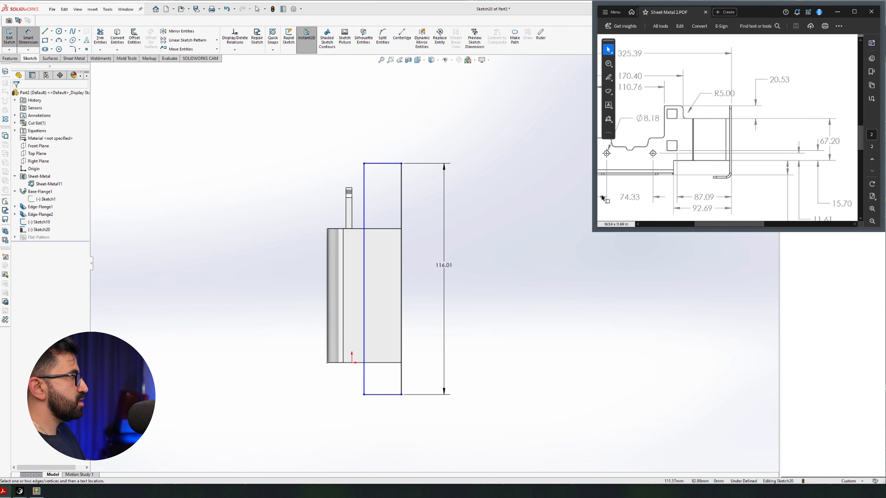
Step: Dimension the rectangle's upper short side 20.53 mm beyond the upright flange's upper end edge
middle_click_drag(466, 269, 293, 264)
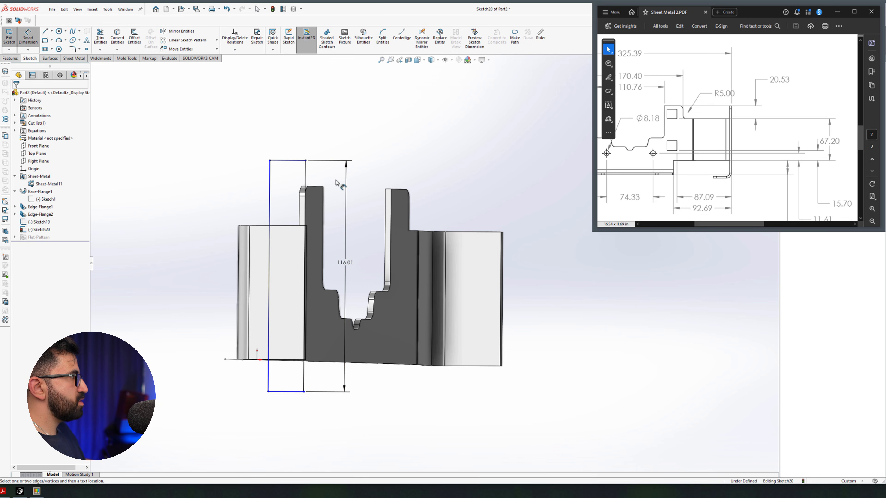
middle_click_drag(430, 238, 658, 159)
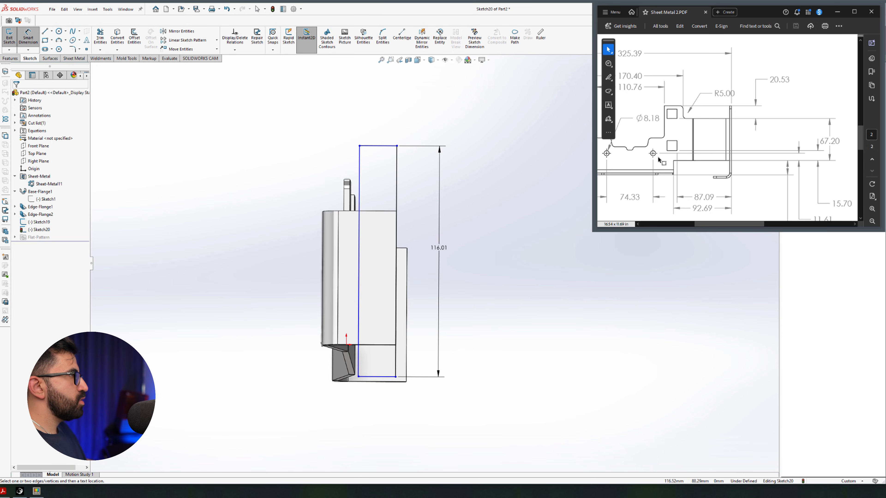
left_click(375, 211)
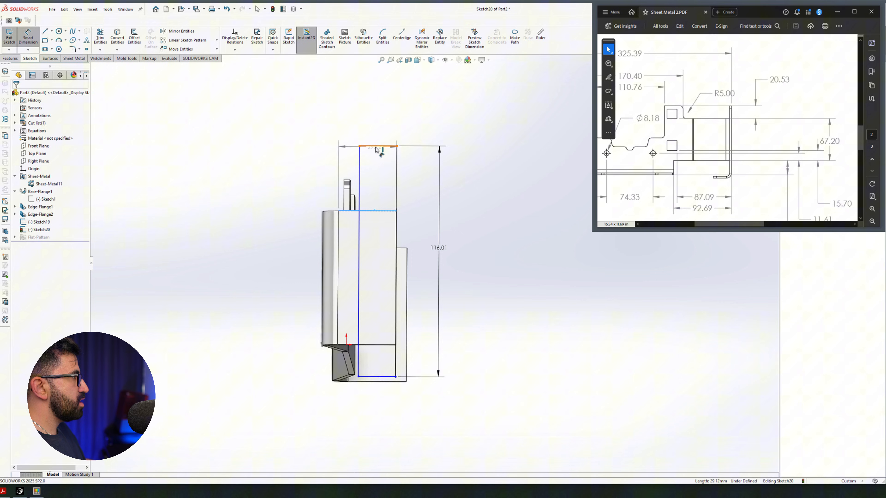
left_click(376, 146)
left_click(418, 180)
type("20")
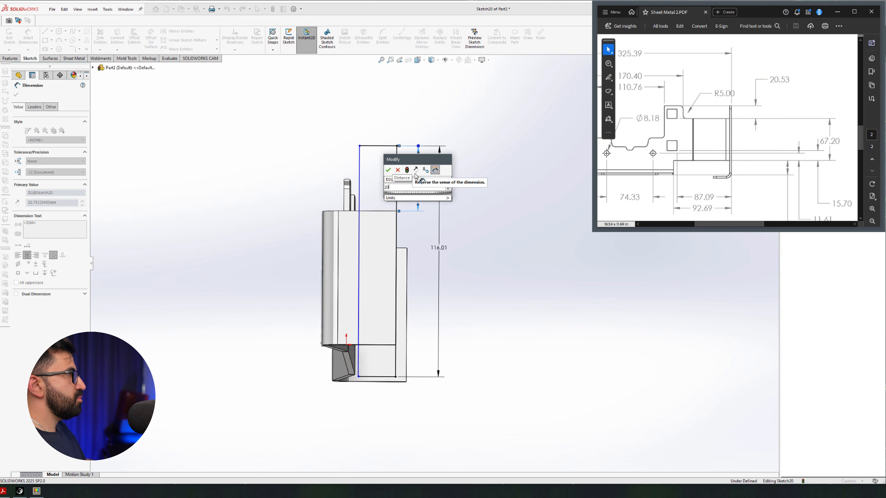
type(".53")
key("Return")
Step: Find the end flange's width in the drawing's side view and annotate the 29.25 dimension with the replacement value 28
mouse_move(734, 226)
left_mouse_down()
mouse_move(678, 228)
mouse_move(818, 219)
mouse_move(694, 229)
mouse_move(796, 221)
left_mouse_up()
scroll(741, 162, "down", 3)
scroll(739, 160, "down", 3)
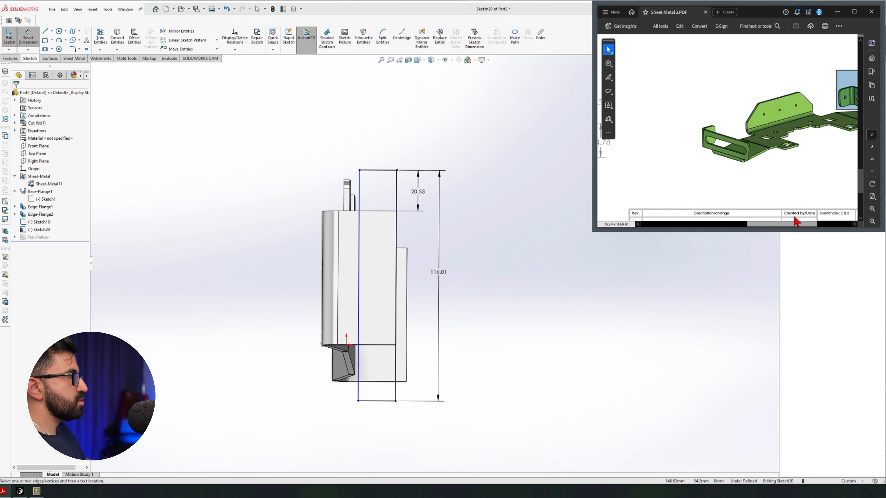
scroll(800, 138, "up", 5)
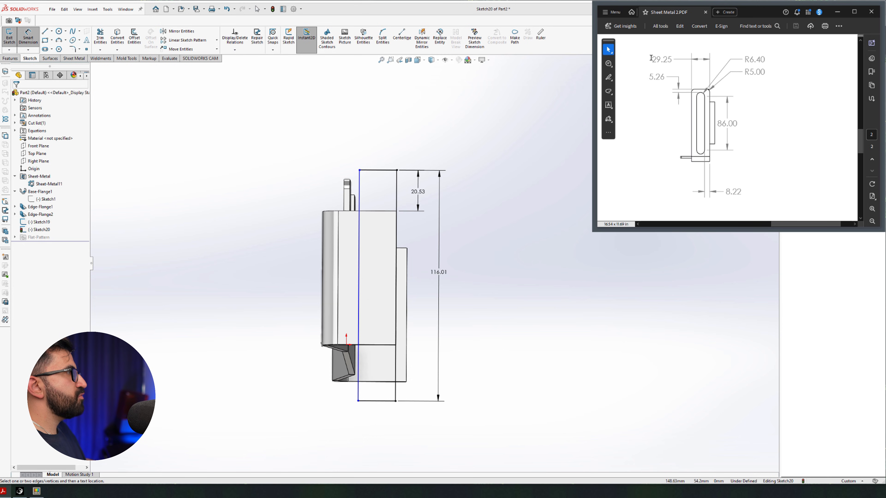
left_click_drag(670, 60, 671, 61)
left_click(704, 72)
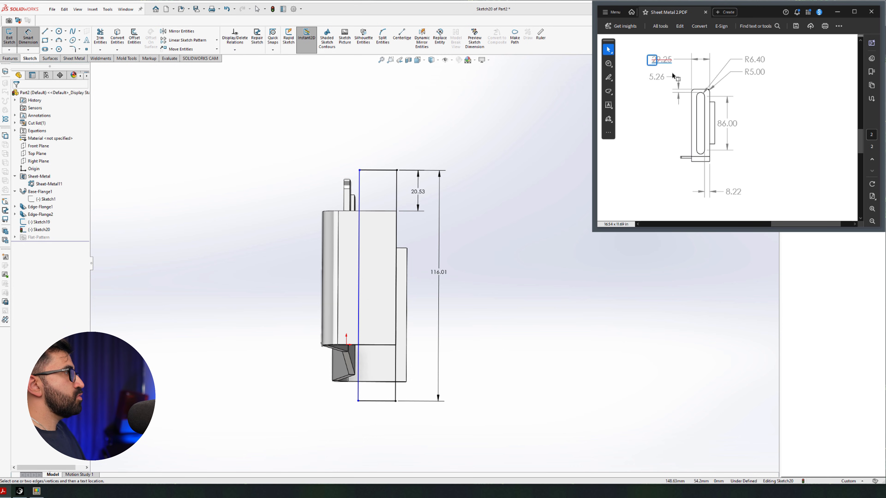
type("28")
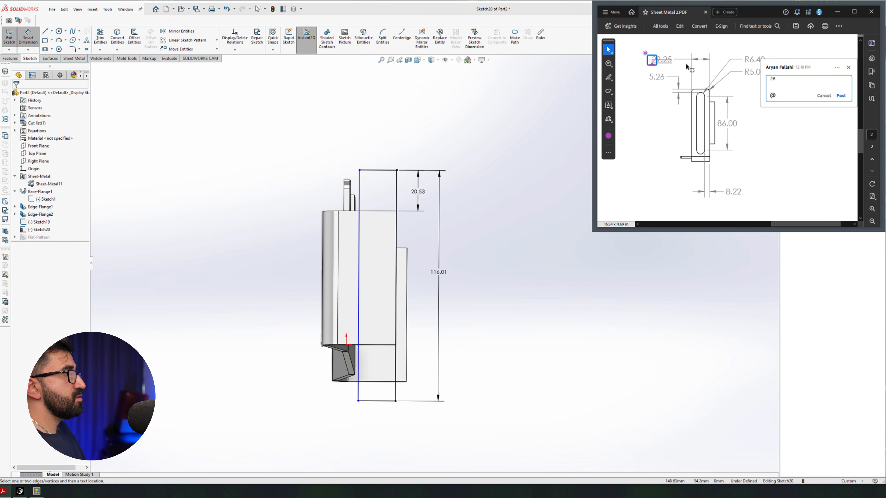
left_click(665, 61)
Step: Dimension the rectangle's upper short side to 28 mm
left_click(384, 170)
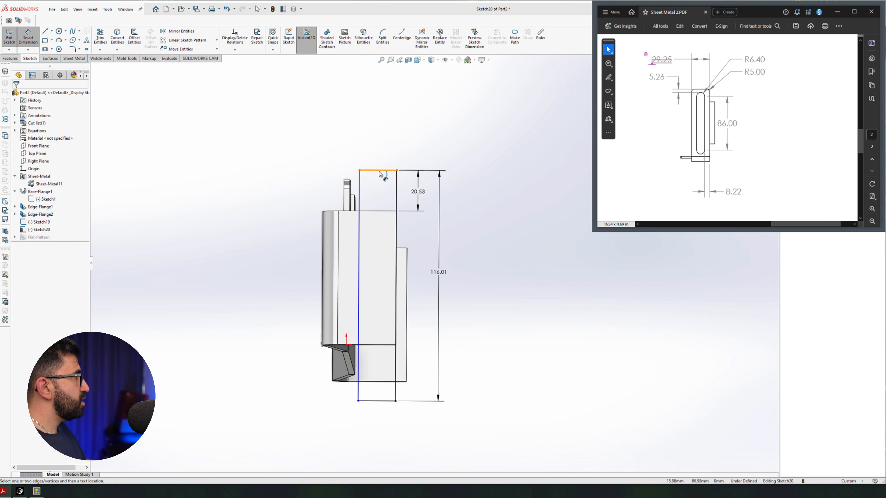
left_click(432, 146)
type("28")
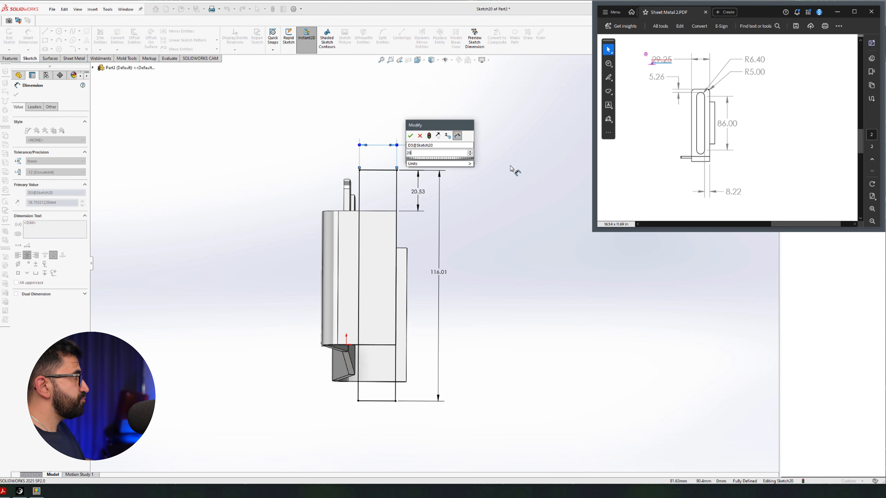
key("Return")
key("Escape")
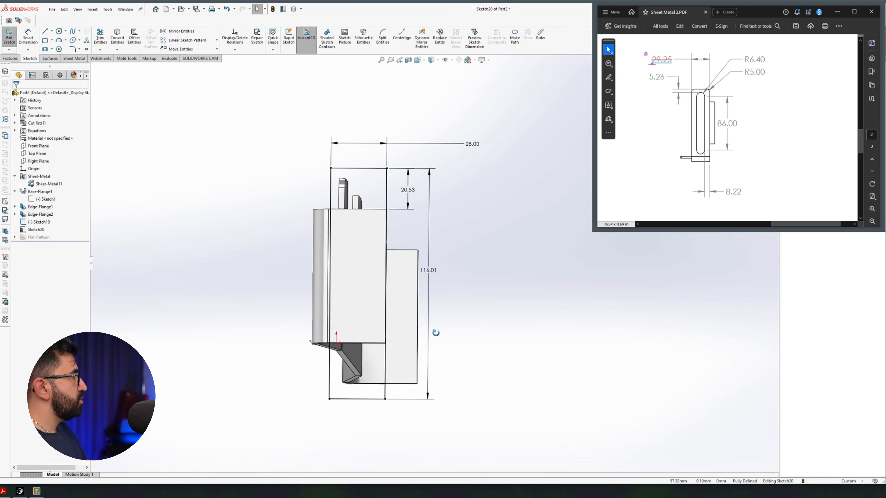
Step: Create a base flange tab from the rectangle sketch, merged with the upright end flange
middle_click_drag(433, 333, 265, 344)
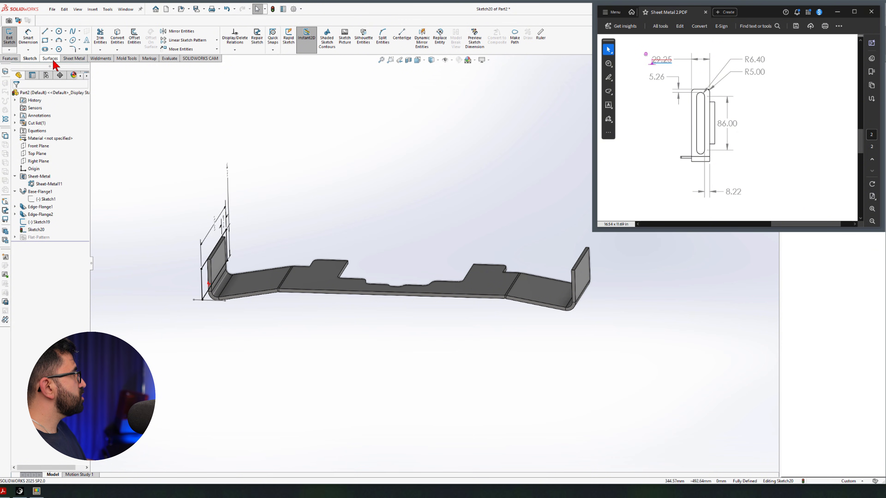
left_click(74, 59)
left_click(13, 35)
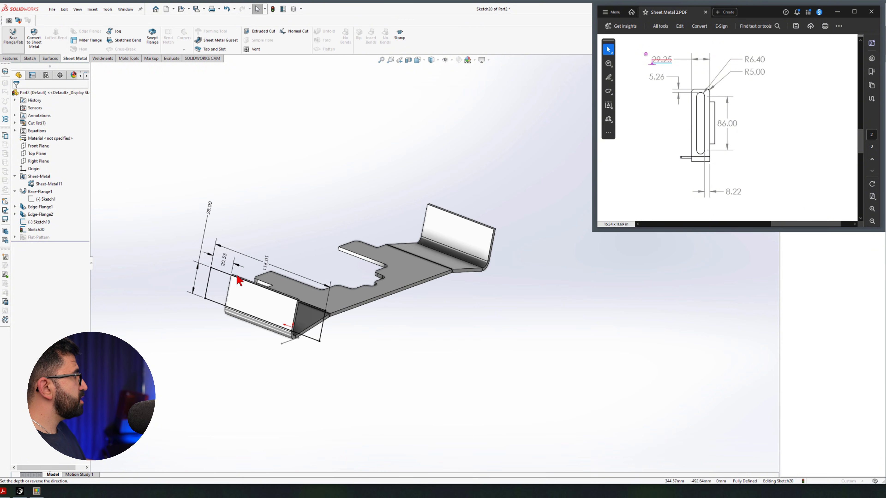
scroll(244, 293, "down", 2)
left_click(16, 93)
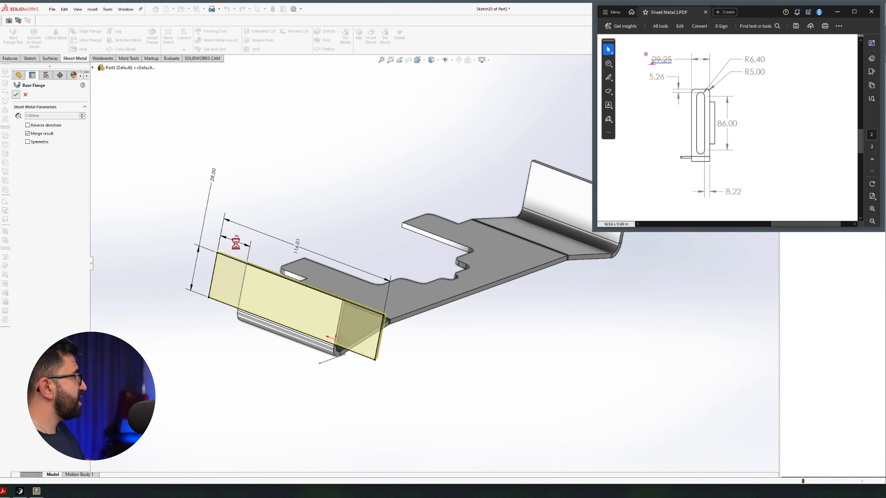
middle_click_drag(282, 290, 325, 250)
left_click(24, 229)
left_click(209, 289)
Step: Start a sketch on the extended flange's outer face and draw a lengthwise straight slot about 92 mm between centres
scroll(267, 292, "up", 3)
scroll(323, 252, "down", 2)
scroll(304, 289, "down", 2)
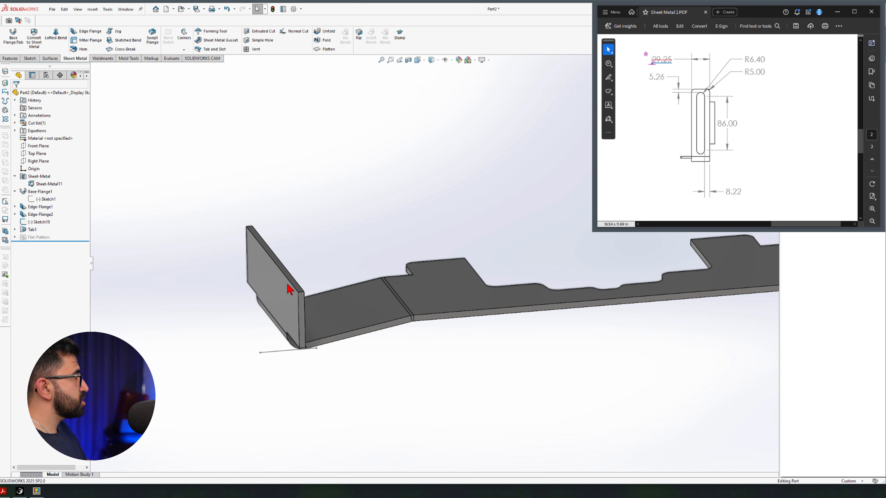
left_click(258, 287)
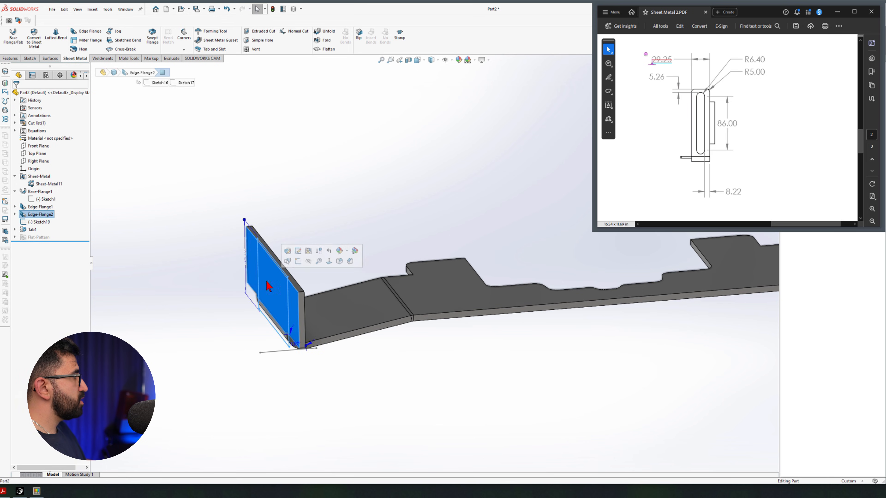
left_click(300, 260)
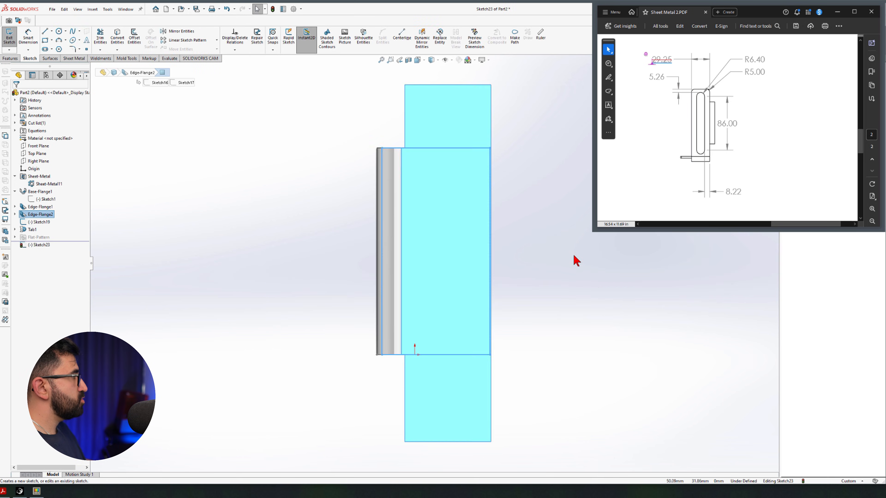
left_click(45, 49)
left_click(446, 118)
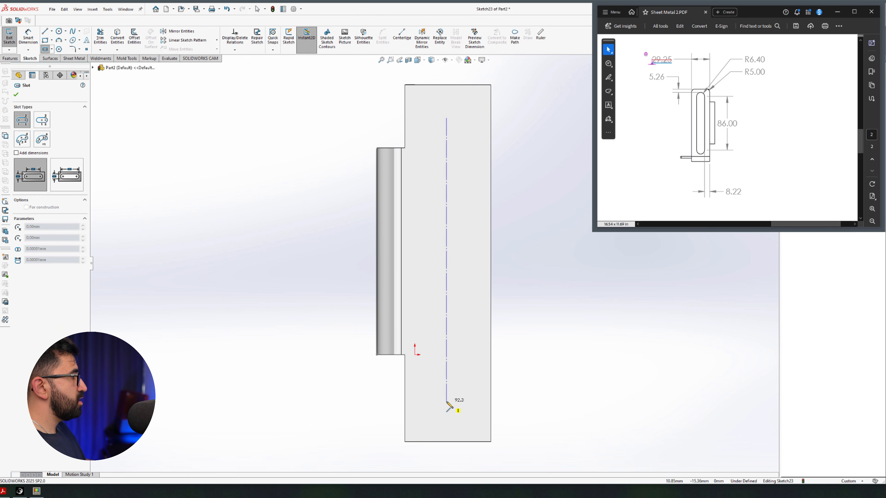
left_click(446, 402)
left_click(461, 402)
key("Escape")
Step: Set the slot's end radius to 6.40 mm and its centre-to-centre length to 86 mm
left_click(458, 111)
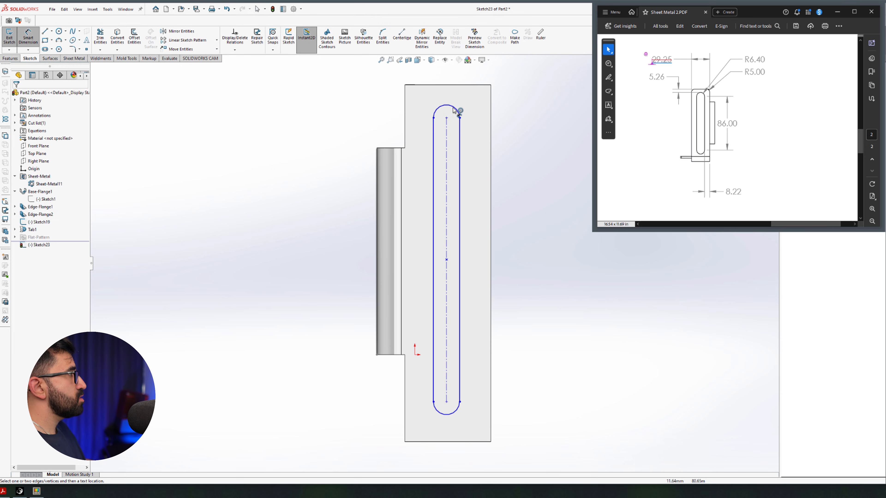
left_click(488, 99)
type("6.40")
key("Return")
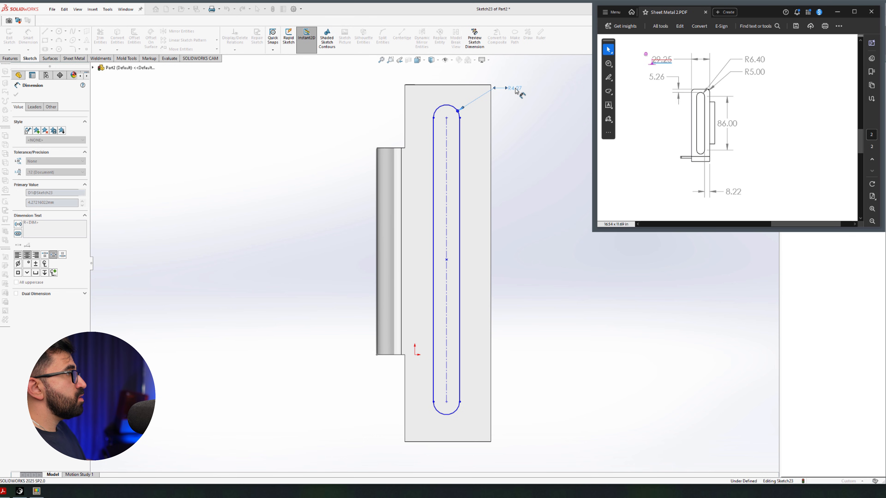
scroll(433, 246, "up", 1)
left_click(429, 245)
left_click(495, 300)
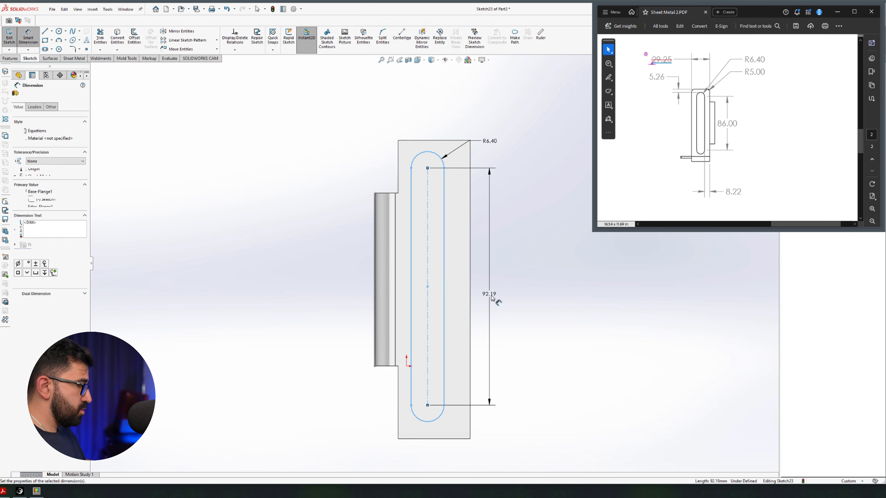
type("86")
key("Return")
Step: Position the slot 8.22 mm from the flange's free long edge and 5.26 mm from its upper end edge
left_click(444, 350)
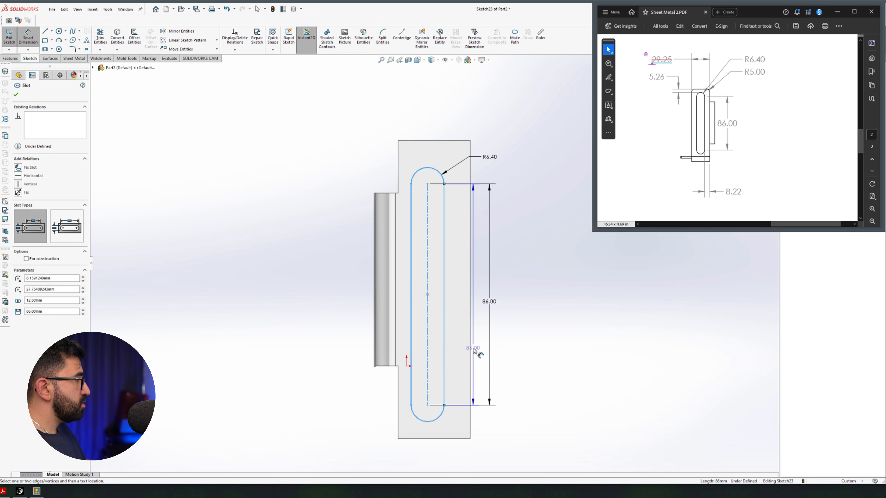
left_click(470, 352)
left_click(521, 451)
type("8.22")
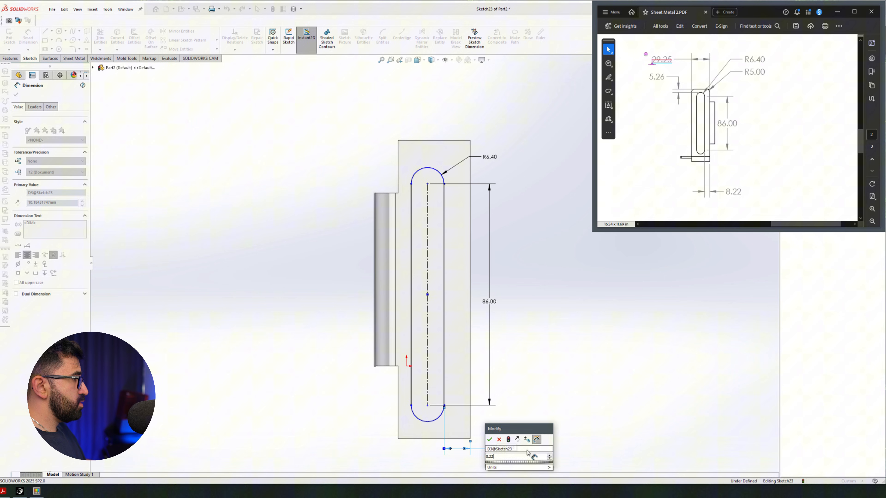
key("Return")
left_click(441, 168)
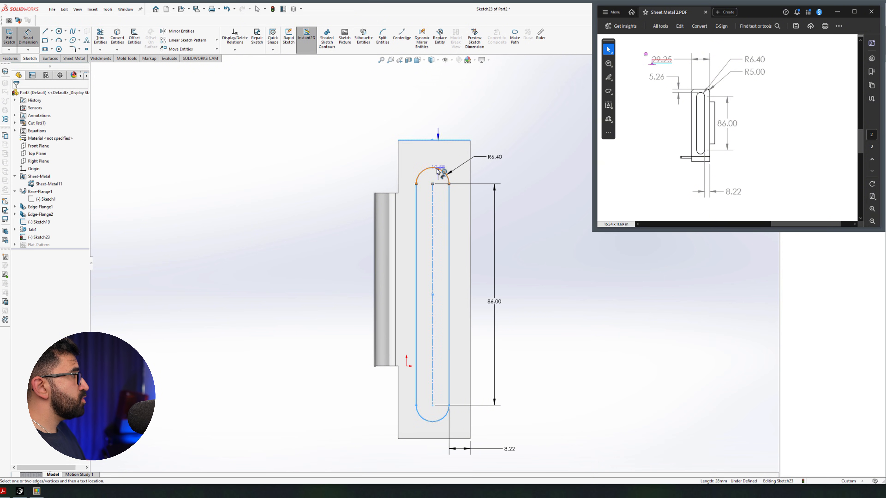
left_click(438, 140)
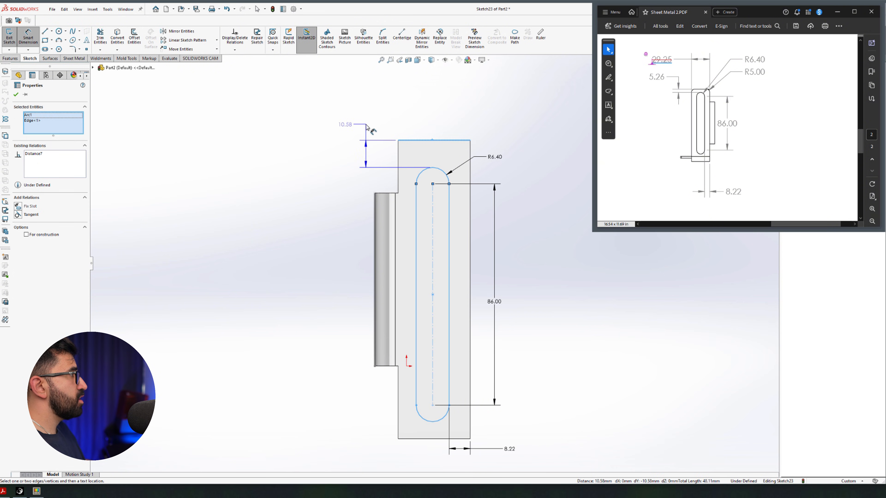
left_click(366, 128)
type("5.26")
key("Return")
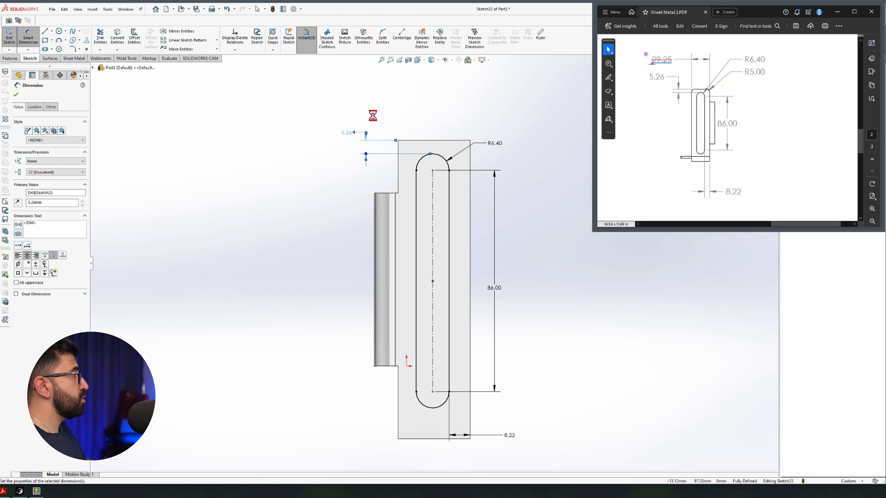
key("Escape")
Step: Cut the slot through the end flange with an Extruded Cut
middle_click_drag(528, 165, 251, 271)
scroll(251, 271, "up", 3)
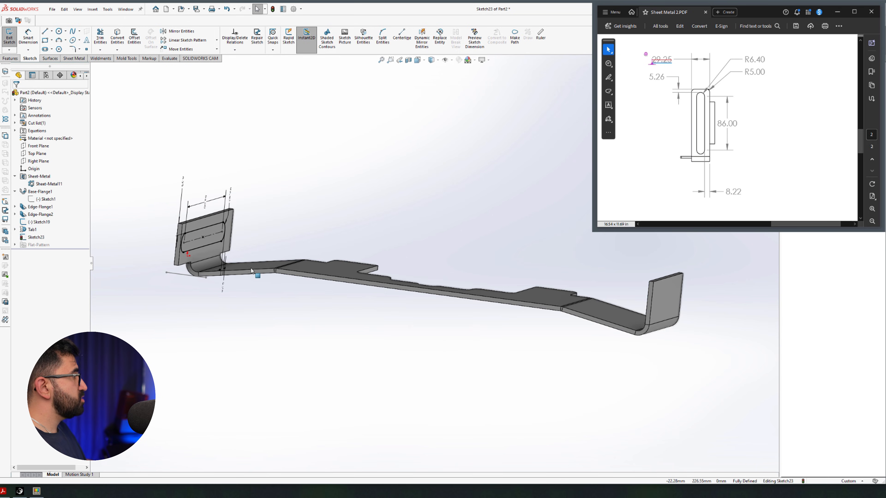
left_click(10, 60)
left_click(105, 35)
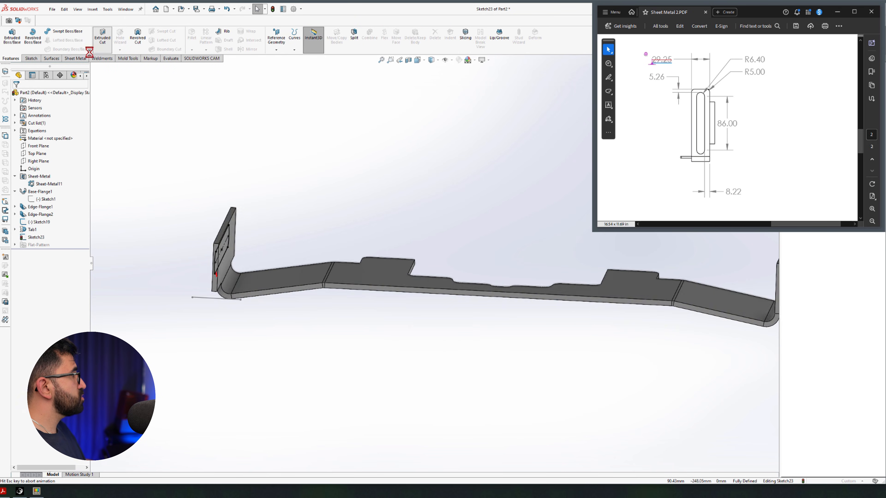
key("Return")
Step: Check the end flange's return in the drawing's isometric and front views and start an edge flange on the slotted flange's short end edge
scroll(773, 203, "down", 4)
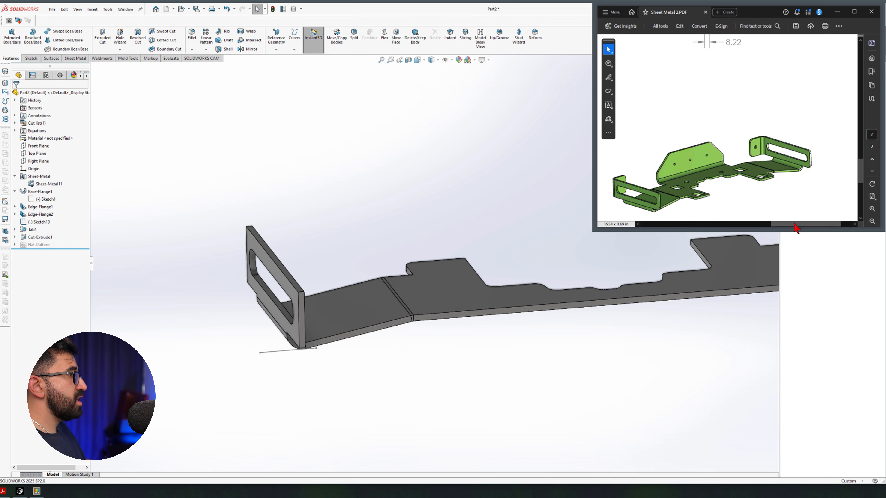
mouse_move(796, 229)
left_mouse_down()
mouse_move(649, 226)
mouse_move(662, 226)
left_mouse_up()
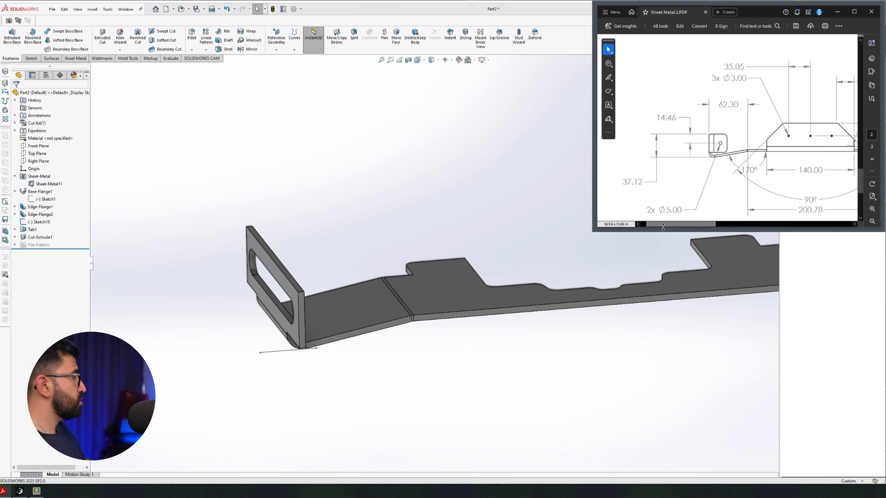
left_click(75, 58)
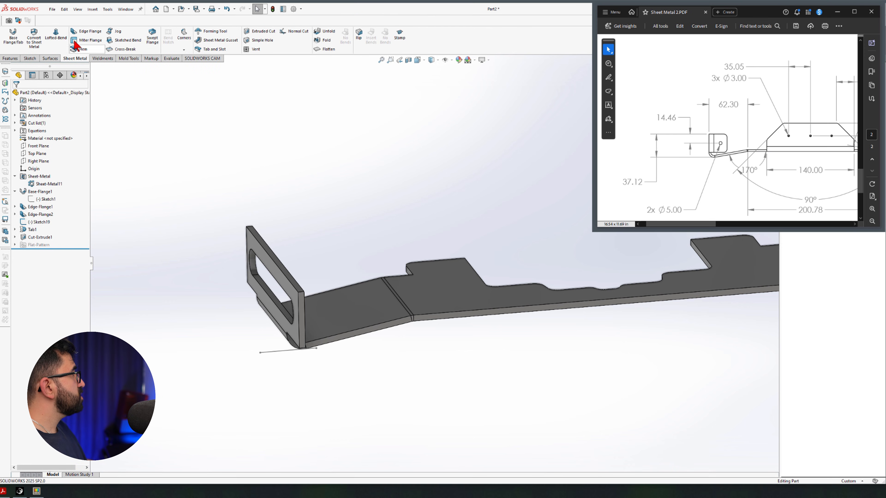
scroll(450, 283, "up", 1)
middle_click_drag(450, 283, 303, 264)
left_click(319, 260)
scroll(353, 273, "down", 3)
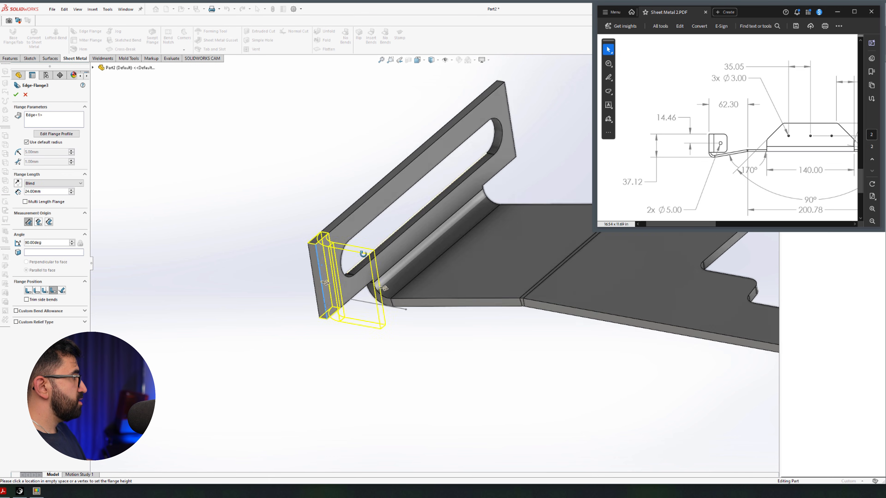
Step: Set the new edge flange's position to Bend Outside
middle_click_drag(355, 275, 389, 376)
scroll(402, 231, "up", 2)
scroll(388, 171, "up", 2)
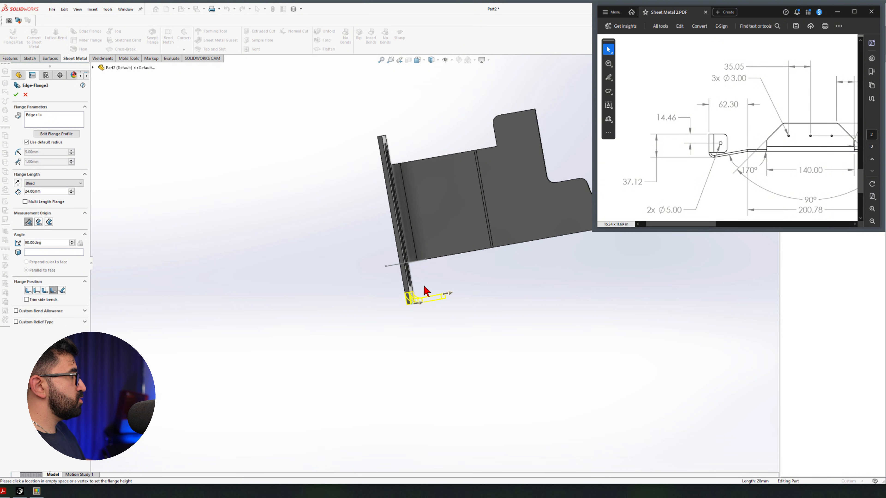
scroll(426, 290, "down", 6)
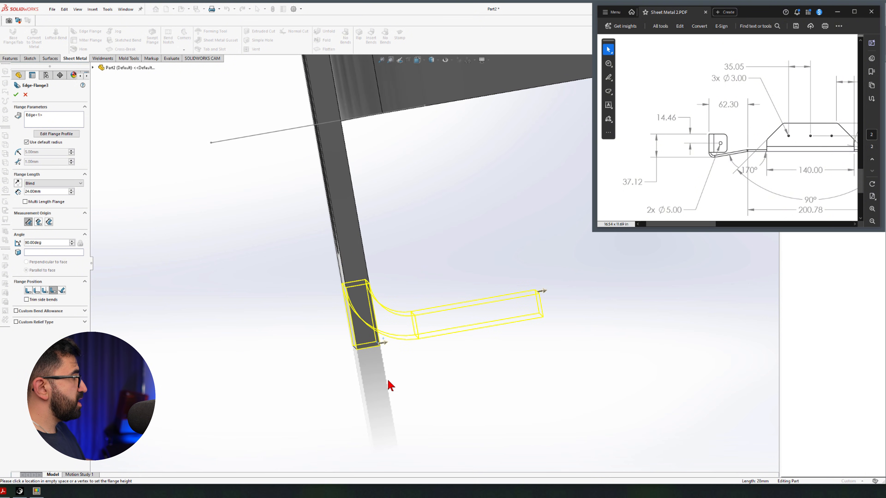
left_click(45, 292)
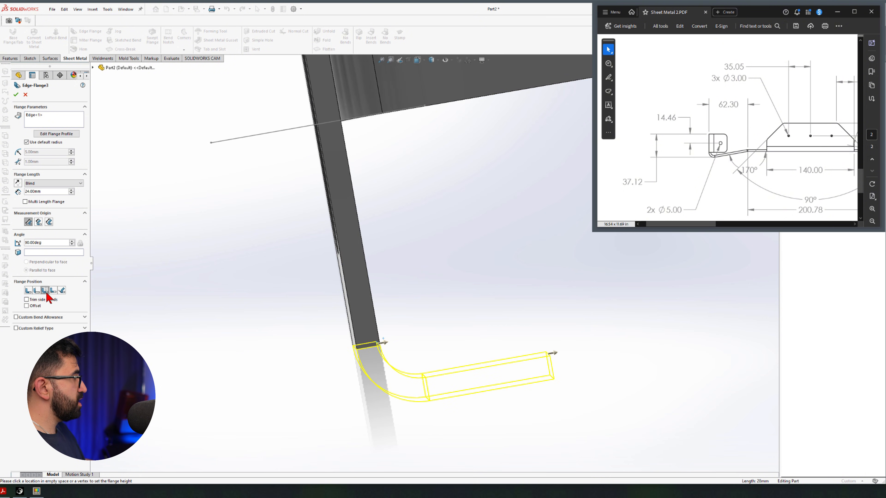
Step: Switch the new edge flange's position to Bend from Virtual Sharp and compare its preview with the rest of the bracket
left_click(53, 291)
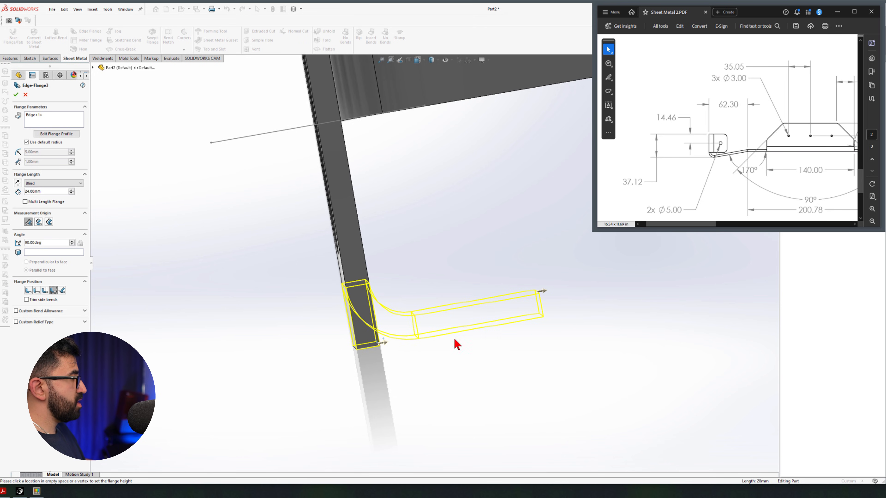
scroll(371, 361, "up", 6)
middle_click_drag(371, 360, 509, 276)
scroll(516, 314, "up", 5)
scroll(528, 241, "down", 6)
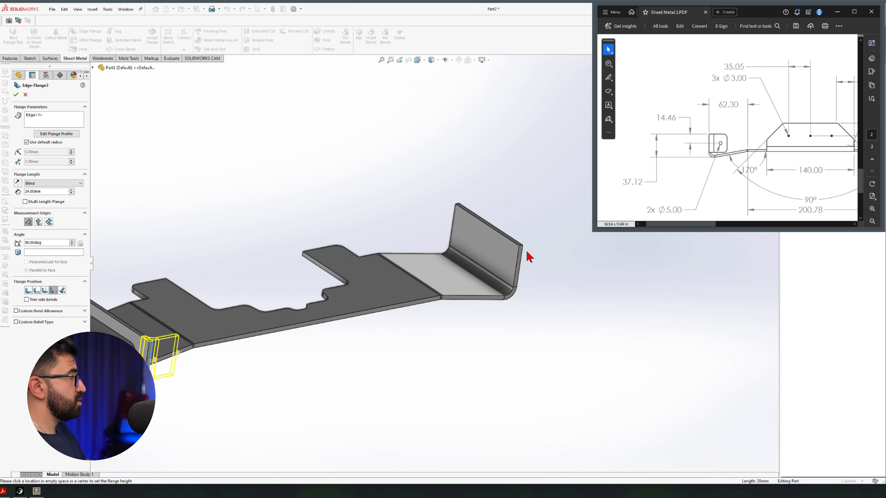
scroll(518, 273, "up", 4)
scroll(429, 252, "down", 4)
scroll(336, 307, "up", 4)
middle_click_drag(337, 307, 238, 307)
scroll(278, 293, "down", 8)
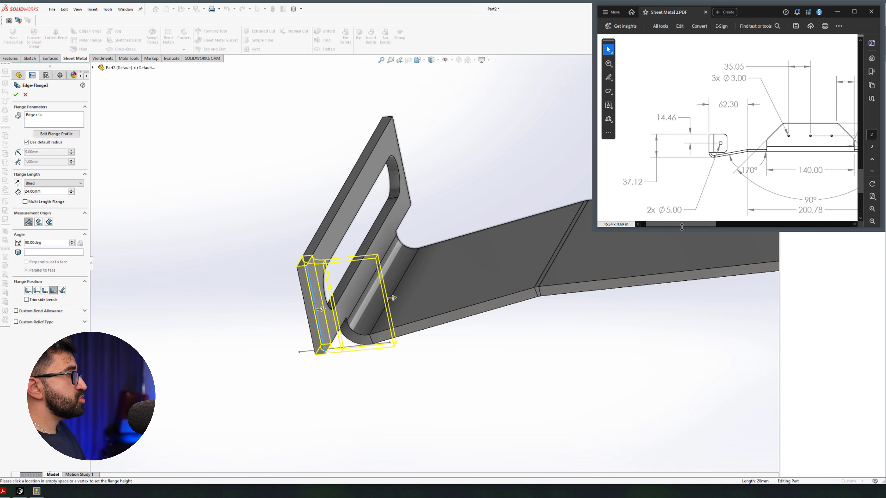
Step: Look up the return flange's length in the drawing, set it to 29 mm and create the edge flange
scroll(712, 124, "down", 4, "ctrl")
scroll(709, 124, "down", 1, "ctrl")
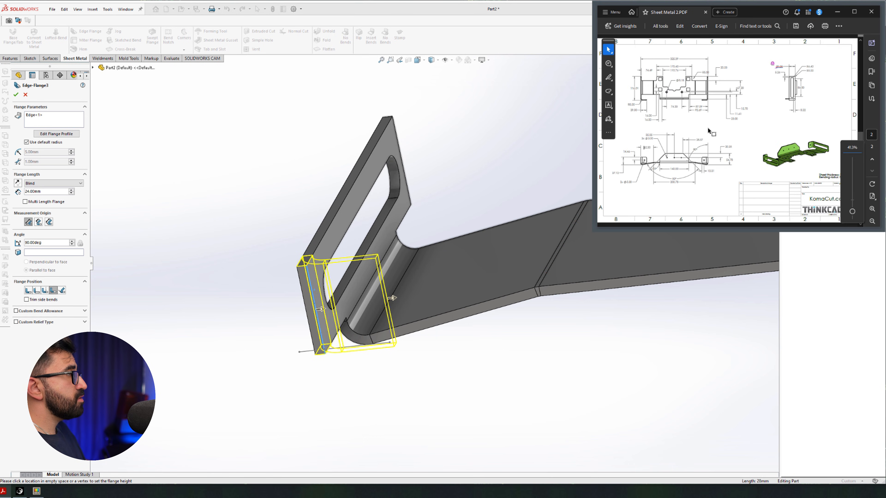
scroll(646, 99, "up", 5, "ctrl")
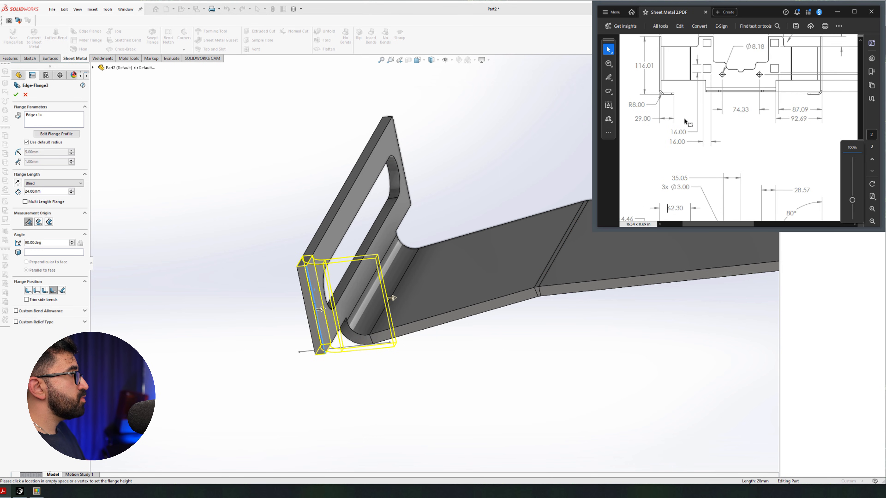
key("Return")
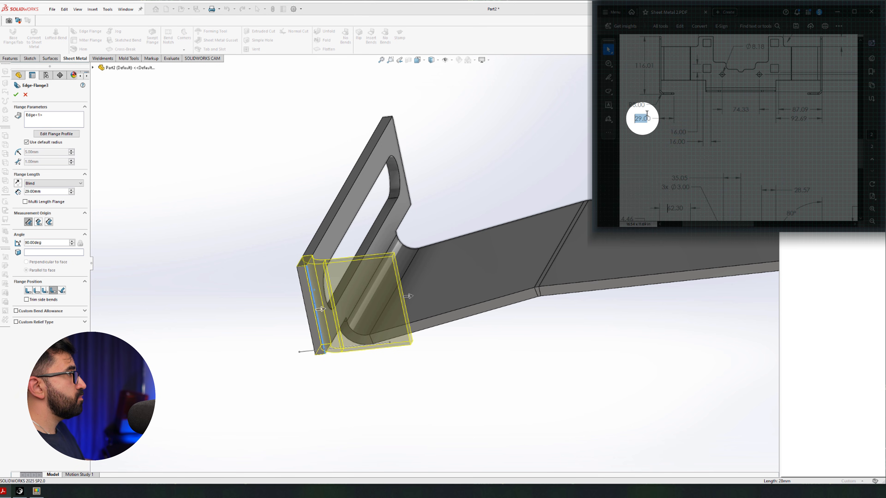
left_click(622, 135)
left_click(15, 95)
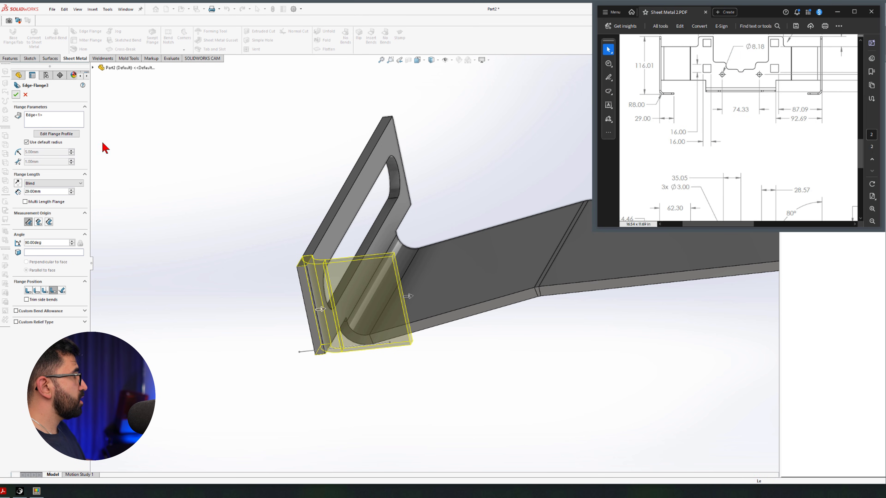
Step: Start a Mirror feature with the Right Plane as the mirror plane
scroll(244, 255, "up", 6)
middle_click_drag(324, 240, 424, 226)
scroll(426, 210, "down", 1)
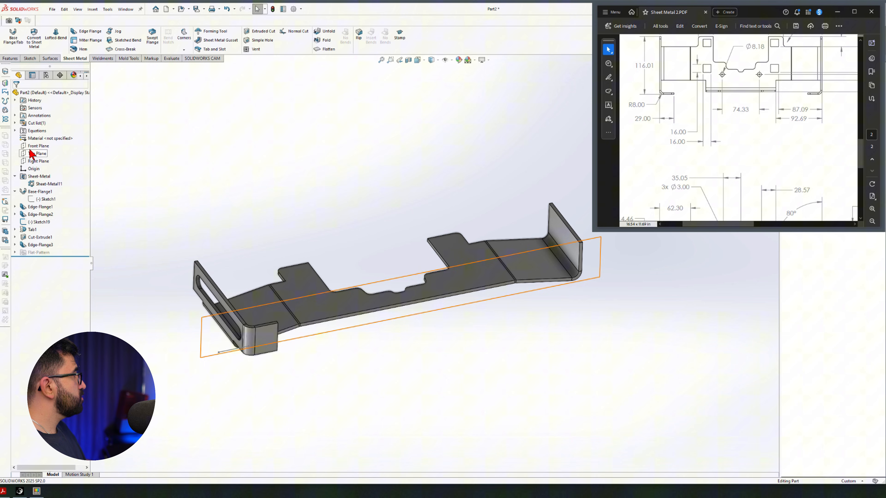
left_click(37, 161)
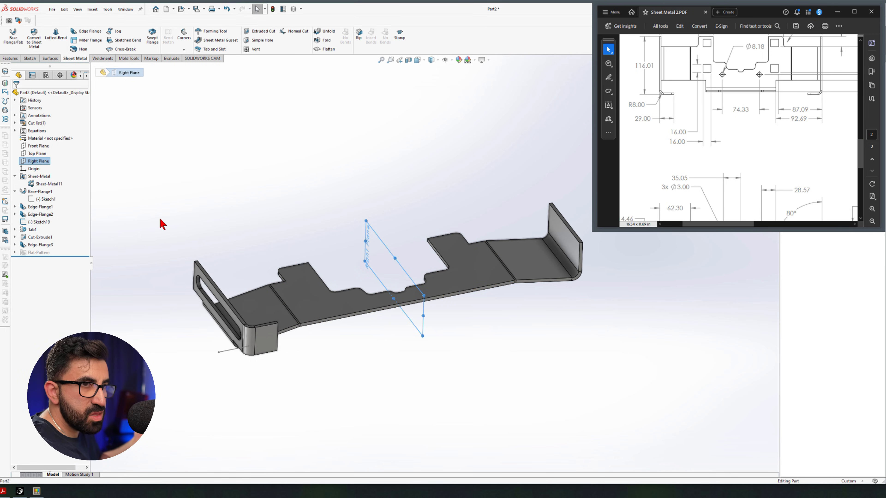
left_click(16, 60)
left_click(249, 49)
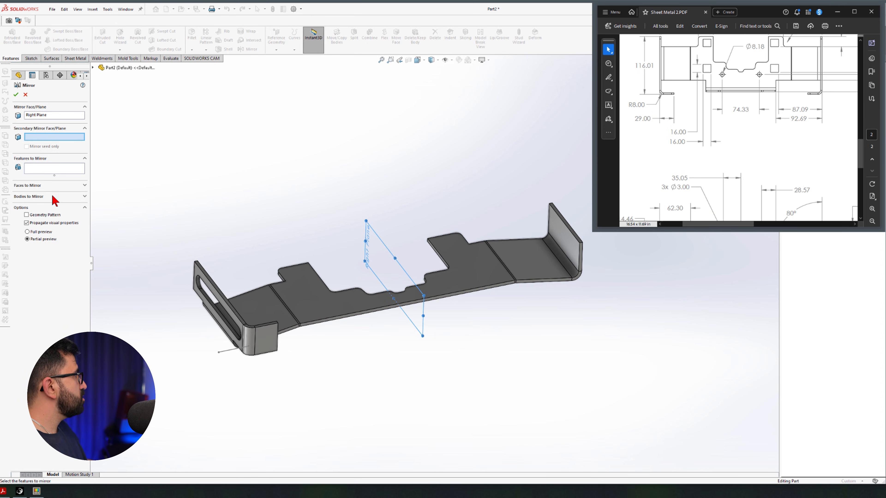
Step: Mirror Edge-Flange3, Tab1 and Cut-Extrude1 about the Right Plane
left_click(49, 170)
left_click(256, 337)
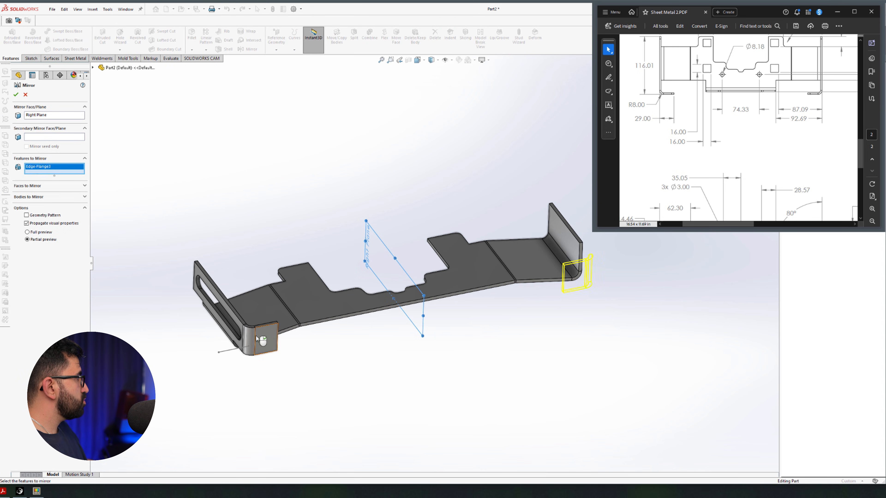
left_click(226, 307)
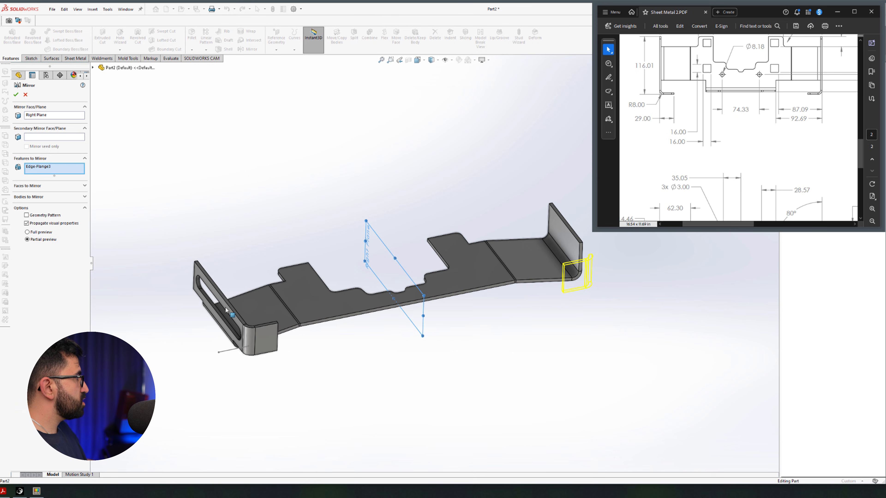
left_click(225, 307)
left_click(92, 67)
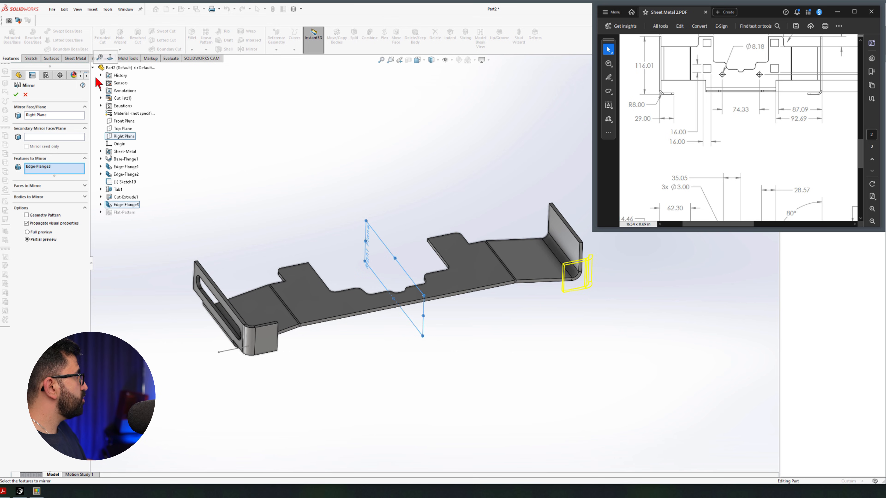
left_click(127, 189)
left_click(138, 197)
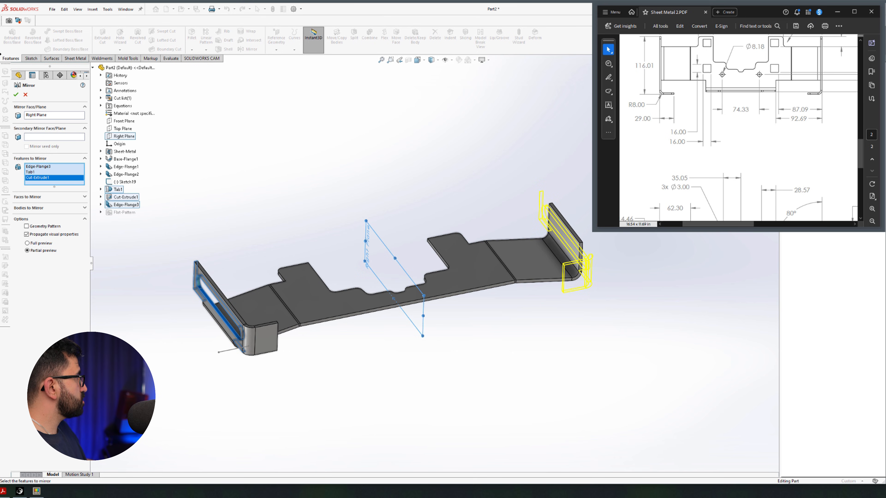
left_click(16, 95)
mouse_move(383, 372)
middle_mouse_down()
mouse_move(371, 326)
mouse_move(338, 393)
mouse_move(347, 385)
middle_mouse_up()
Step: Start Break Corner with rounded 5 mm breaks on the outer corners of the original slotted flange and its small return flange
scroll(678, 118, "down", 3)
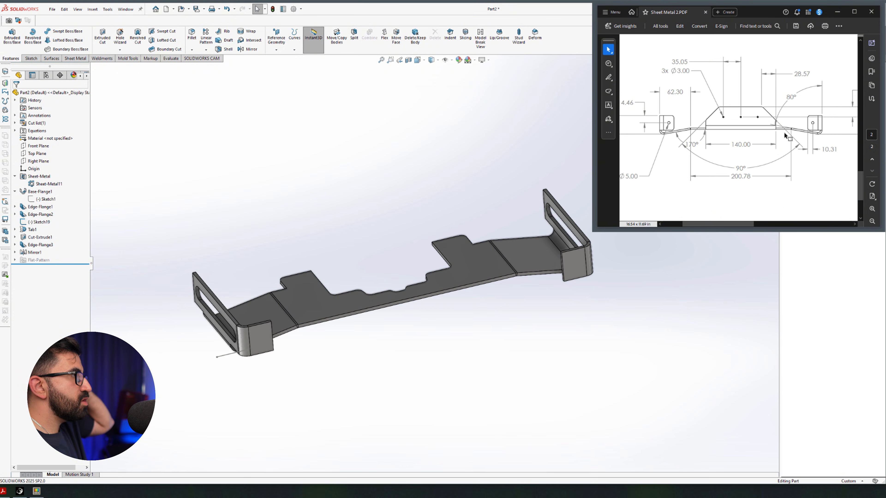
mouse_move(713, 224)
left_mouse_down()
mouse_move(695, 224)
mouse_move(789, 225)
left_mouse_up()
scroll(746, 159, "up", 6)
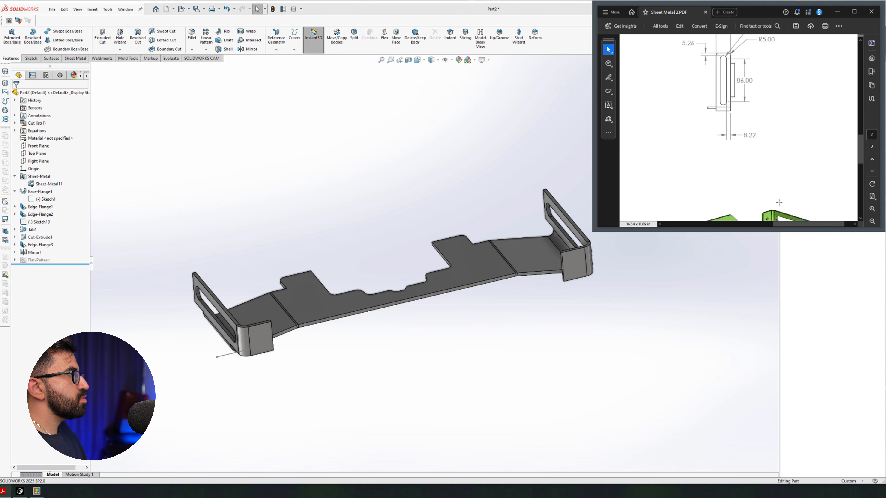
scroll(777, 66, "up", 2)
scroll(335, 301, "down", 2)
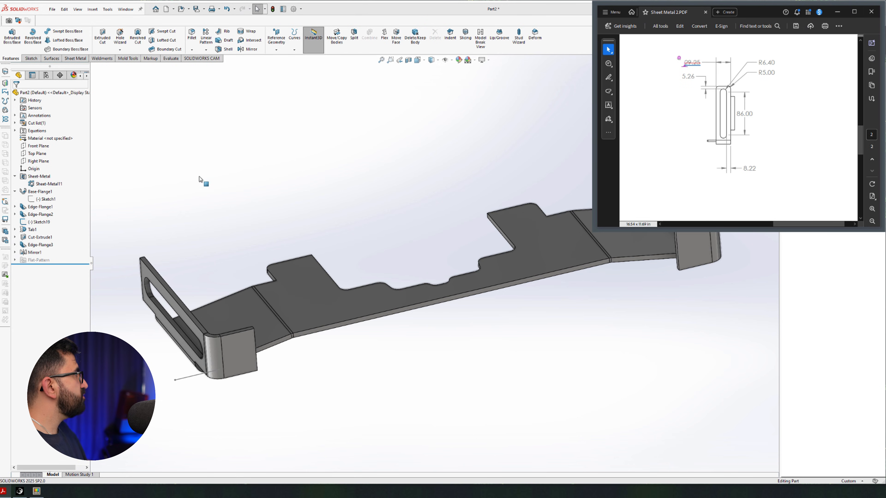
left_click(75, 58)
left_click(183, 50)
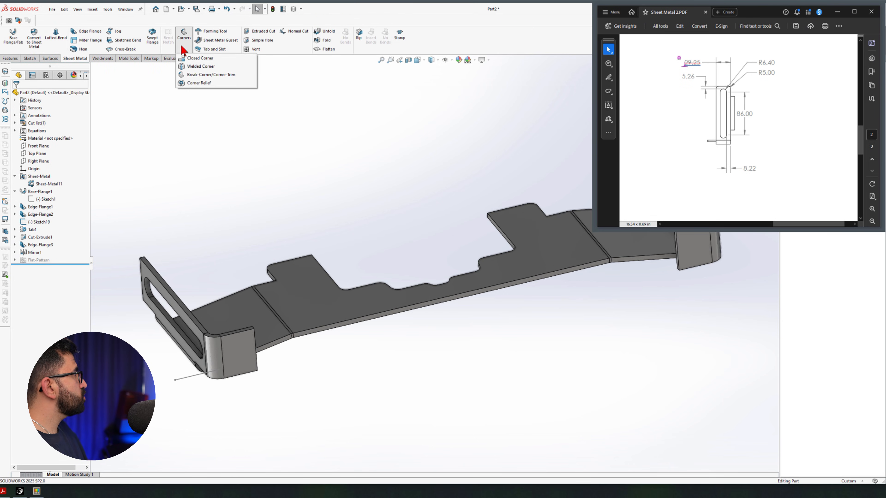
left_click(200, 76)
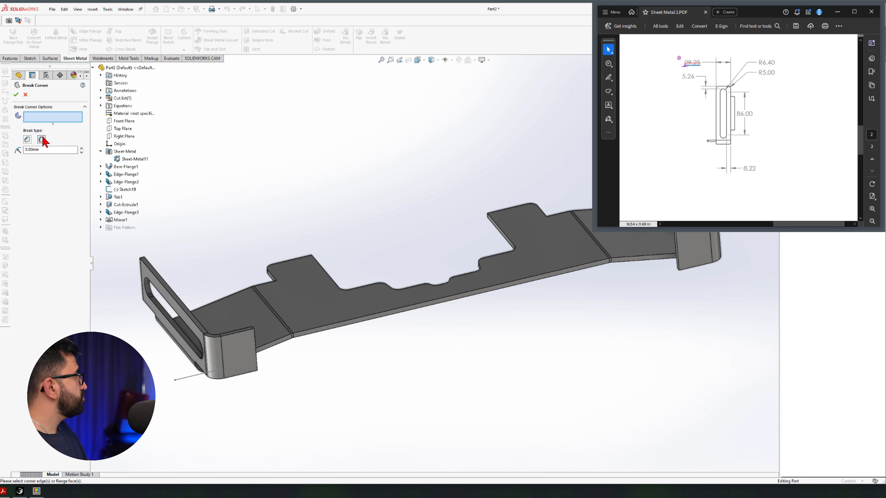
scroll(216, 334, "down", 3)
middle_click_drag(216, 334, 237, 415)
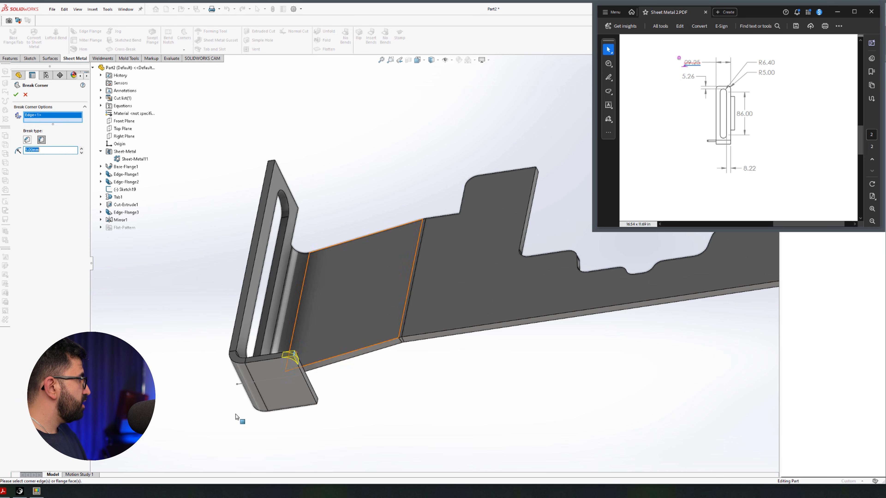
left_click(316, 404)
left_click(314, 400)
left_click(293, 209)
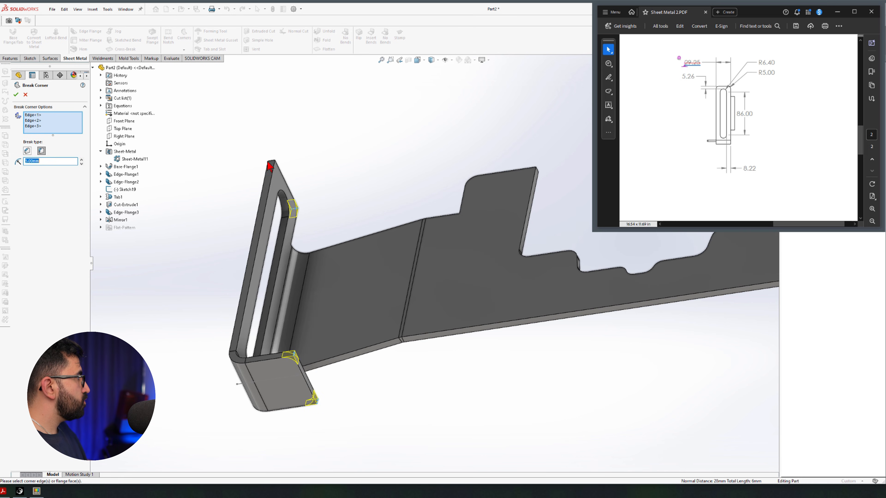
left_click(274, 162)
Step: Include the matching outer corners of the mirrored slotted flange and its return flange, and complete the 5 mm corner break
scroll(332, 289, "up", 6)
scroll(607, 255, "down", 7)
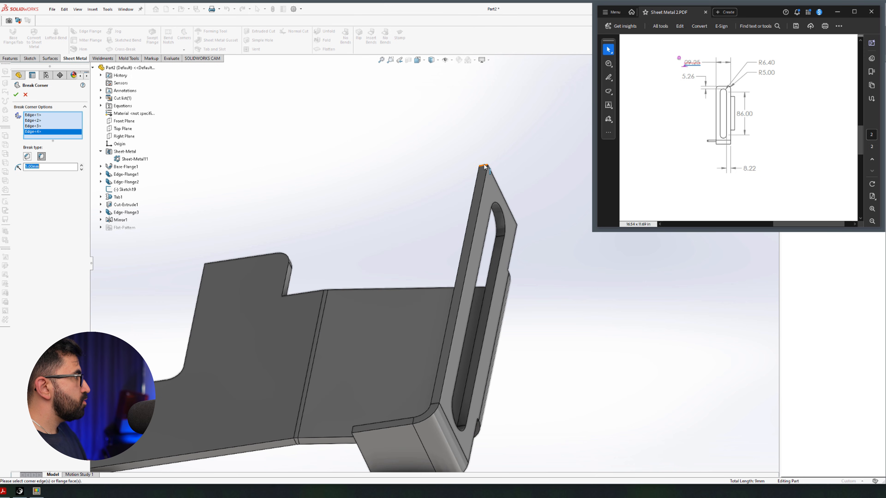
left_click(485, 166)
left_click(493, 383)
scroll(453, 366, "down", 5)
left_click(410, 254)
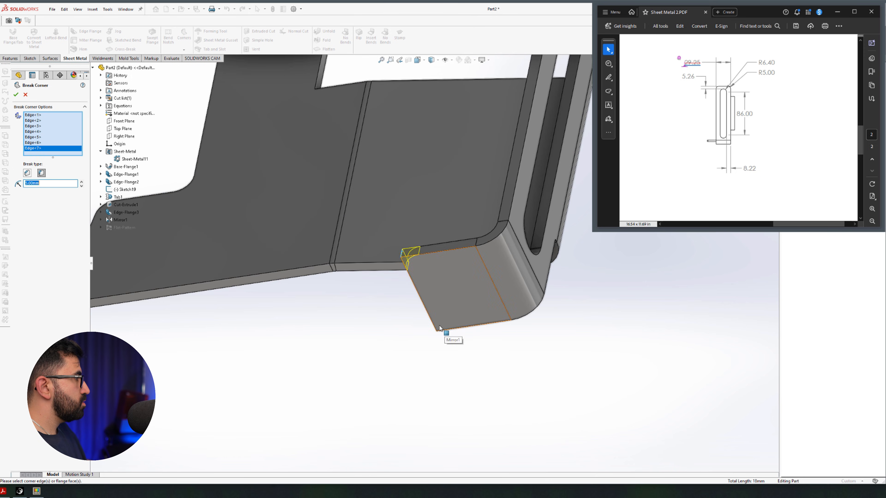
left_click(439, 326)
right_click(451, 347)
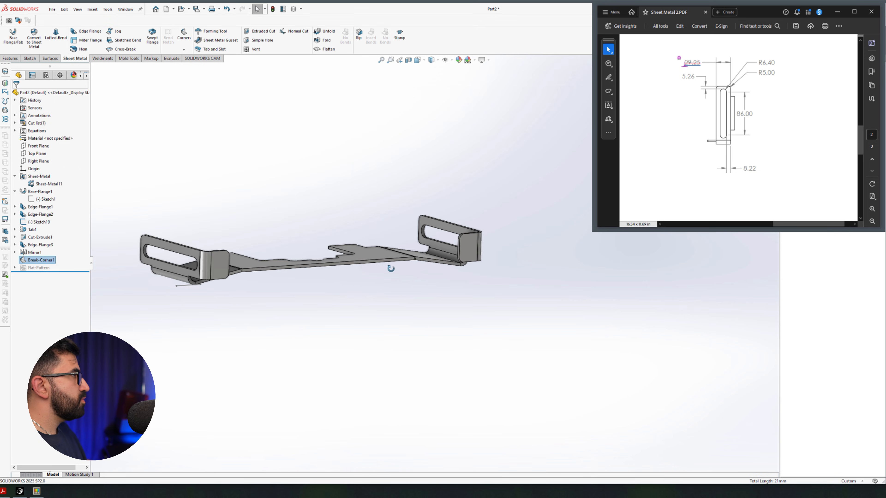
Step: Sketch a circle about 19 mm in diameter on the outer face of the original small return flange
scroll(734, 181, "down", 4)
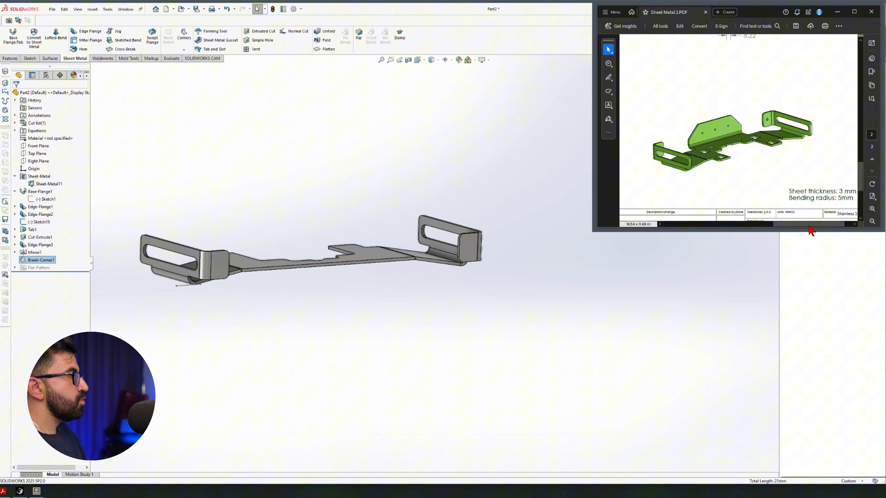
left_click_drag(810, 226, 699, 225)
left_click(223, 263)
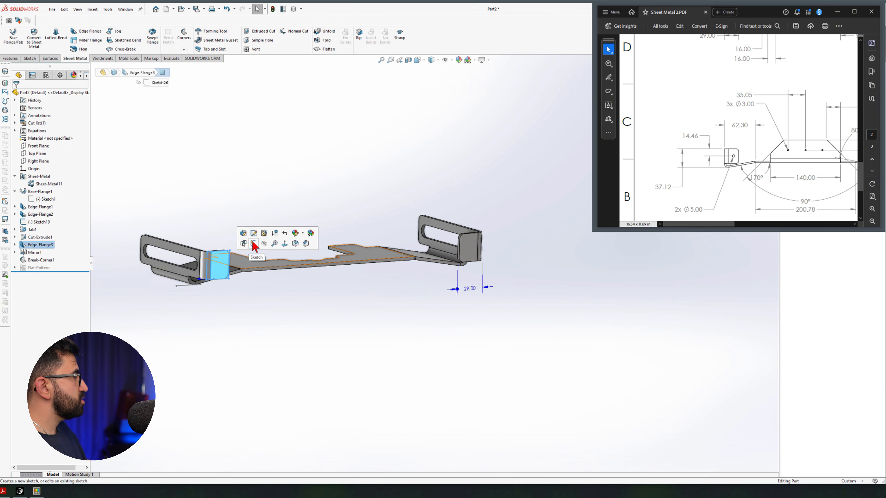
left_click(254, 244)
key("c")
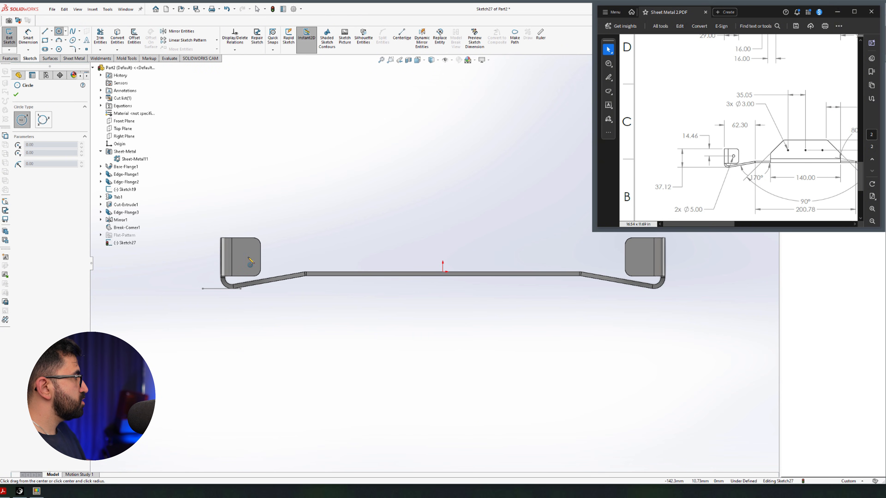
left_click(248, 258)
key("Escape")
Step: Draw a vertical centerline about 54 mm long from the origin and mirror the circle across it onto the opposite flange
key("c")
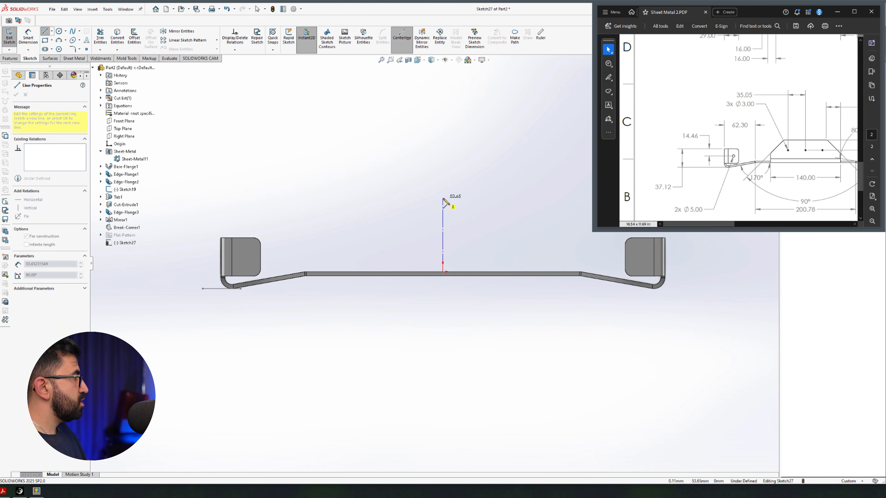
left_click(444, 199)
key("Escape")
left_click_drag(171, 135, 551, 405)
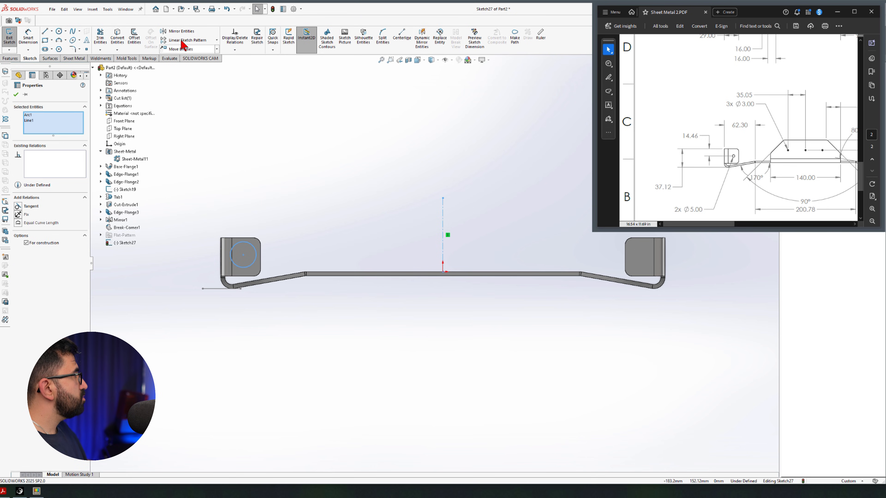
left_click(179, 31)
Step: Dimension the circle on the original return flange to a diameter of 5 mm
key("d")
left_click(235, 266)
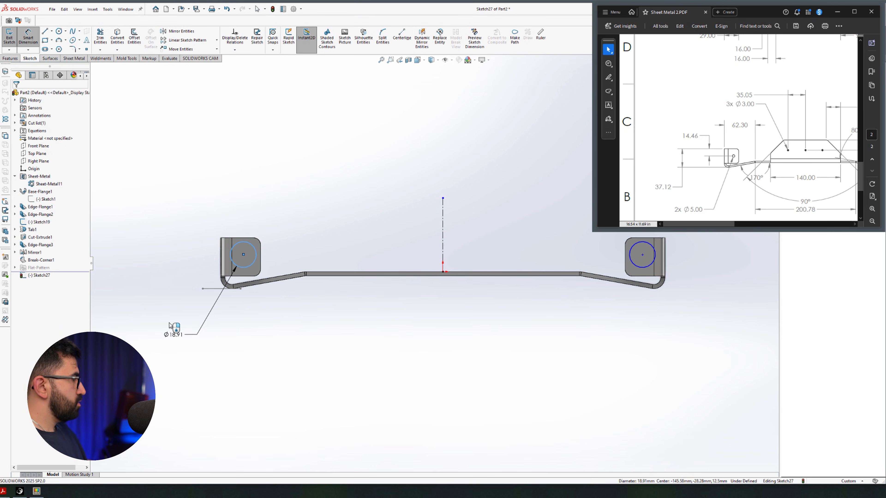
left_click(171, 328)
type("5")
key("Return")
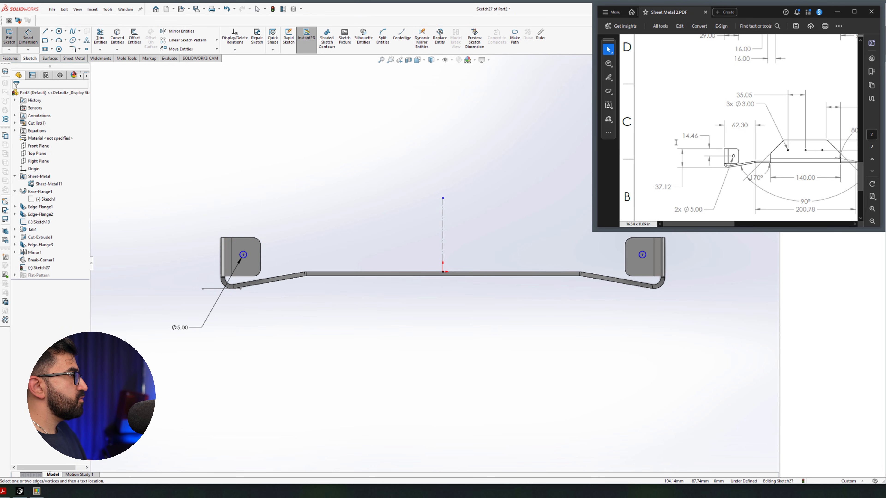
Step: Dimension the circle's center 14.46 mm below the upper edge of the original return flange
left_click(243, 255)
left_click(229, 238)
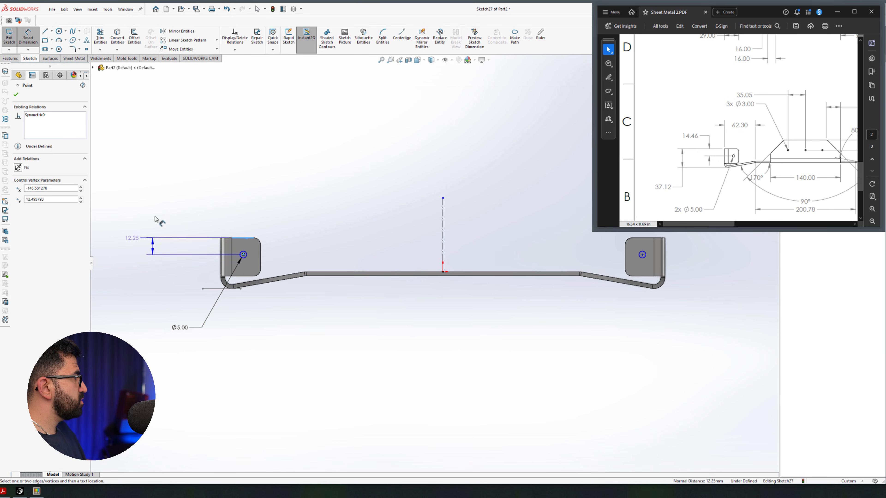
left_click(166, 195)
type("14.46")
key("Return")
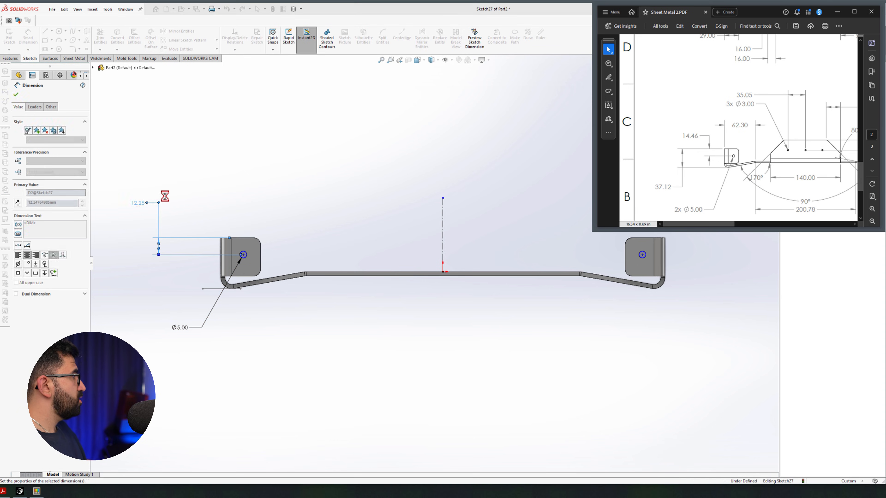
Step: Dimension the mirrored circle's center 10.31 mm from the inner vertical edge of its return flange
left_click_drag(726, 226, 767, 224)
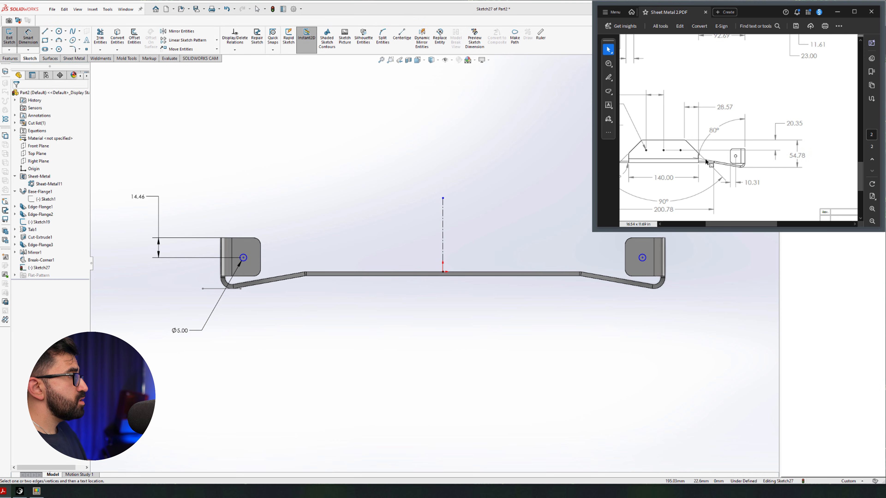
left_click(642, 258)
left_click(624, 272)
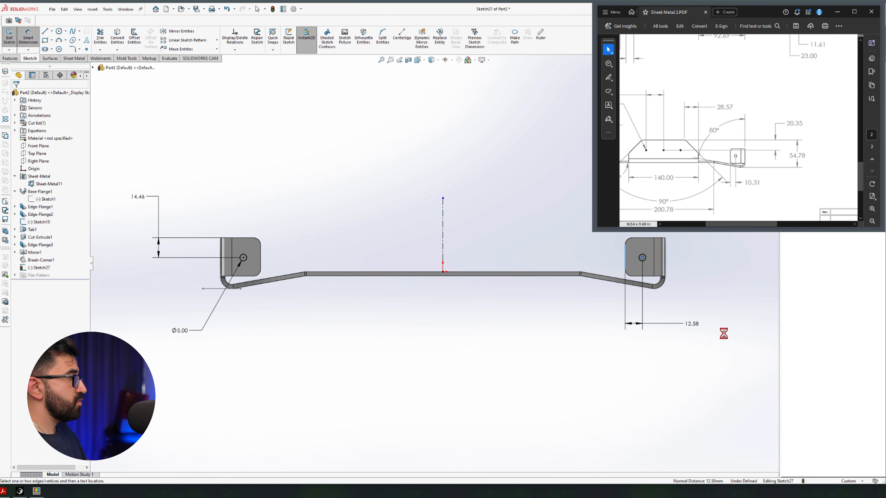
left_click(724, 332)
type("10.31")
key("Return")
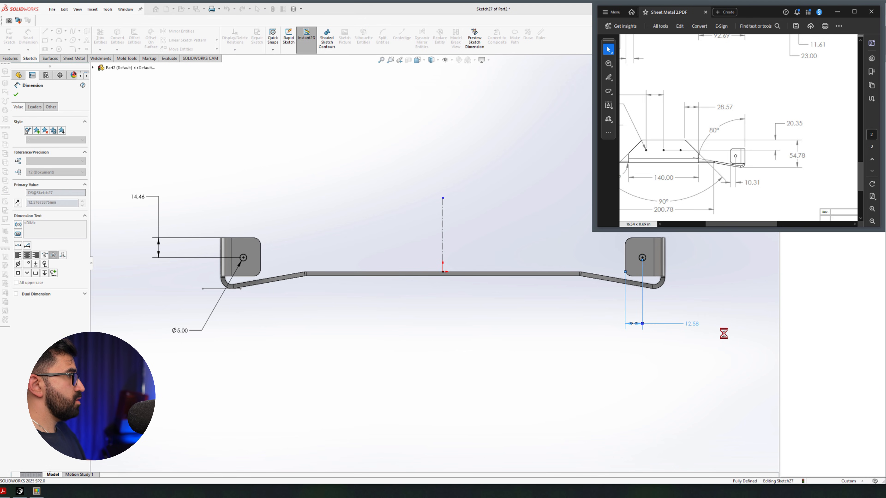
key("Escape")
Step: Cut the two sketched 5 mm holes through the return flanges with an Extruded Cut
left_click(16, 59)
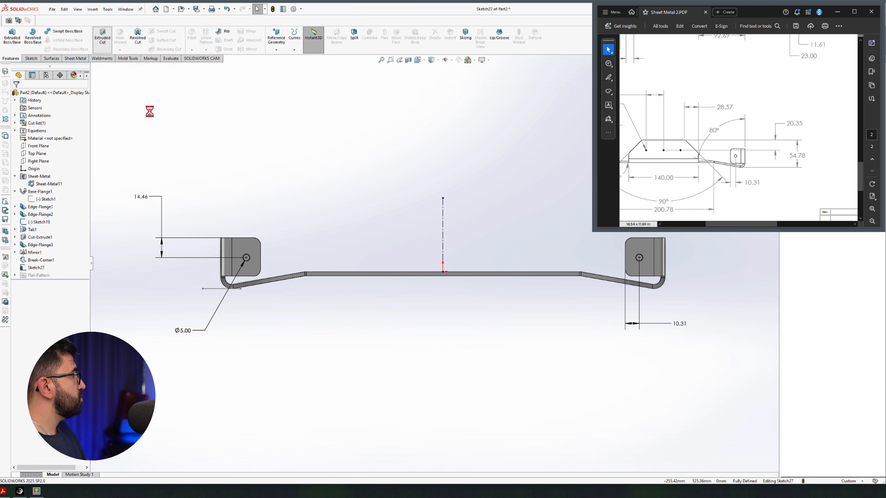
left_click(14, 96)
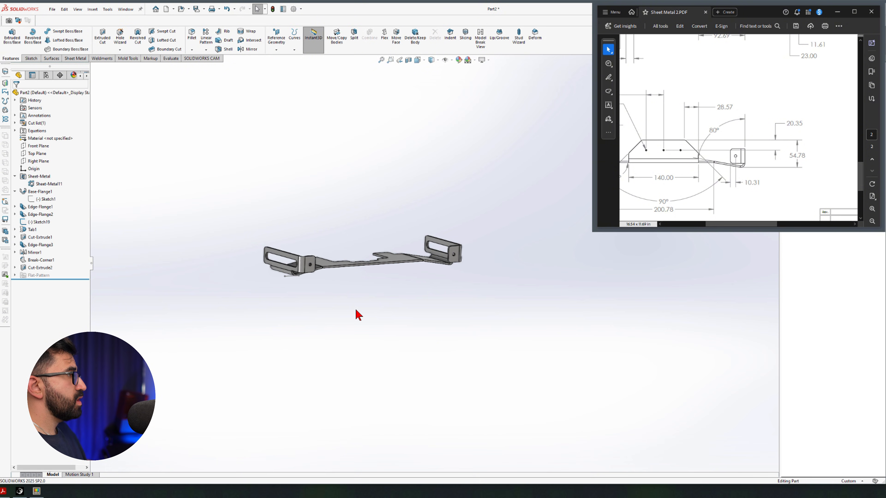
scroll(341, 179, "down", 2)
middle_click_drag(347, 203, 443, 258)
Step: Start an Edge Flange on the base's long straight edge opposite the stepped cut-outs, pulled upward at 90 degrees
left_click_drag(714, 225, 775, 226)
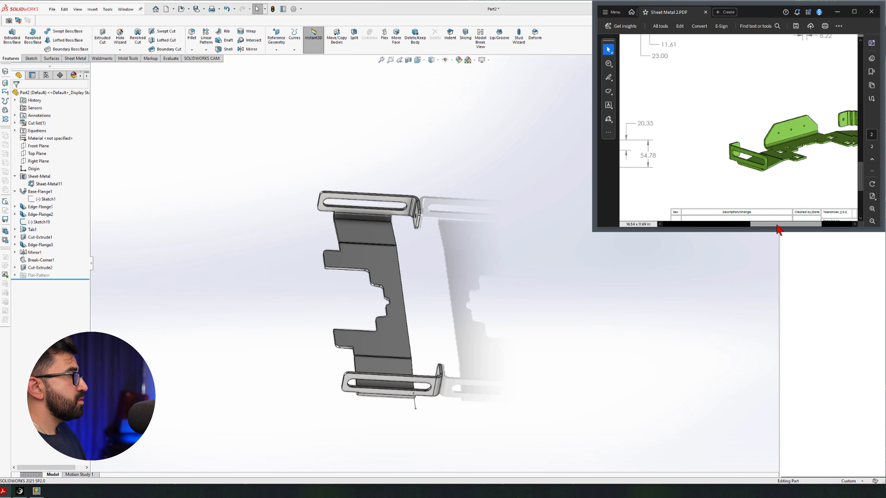
left_click_drag(707, 143, 679, 153)
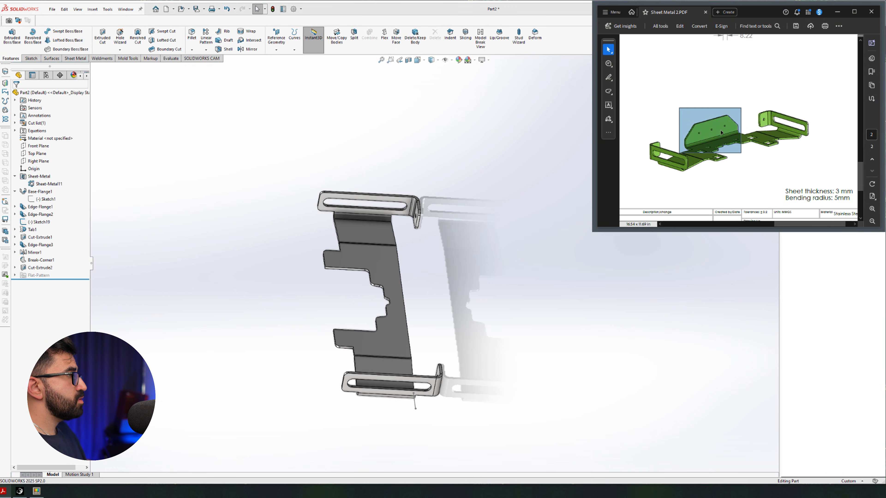
left_click_drag(781, 225, 698, 229)
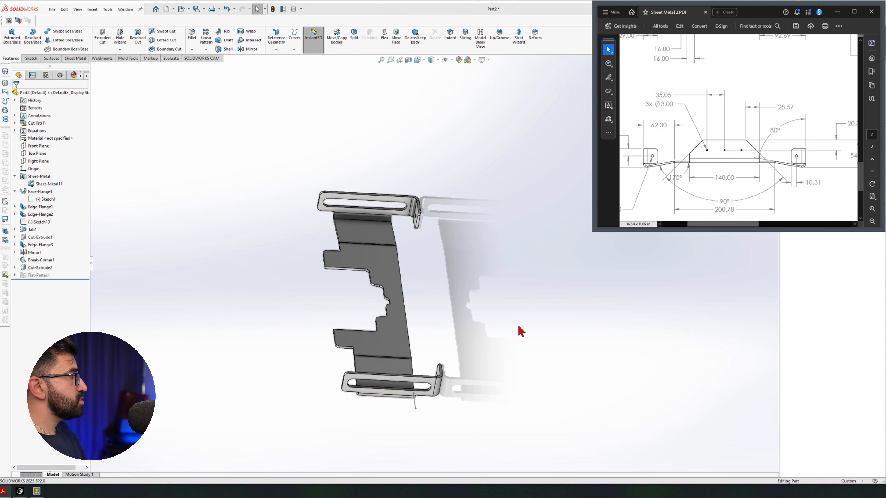
middle_click_drag(520, 330, 306, 324)
left_click(74, 59)
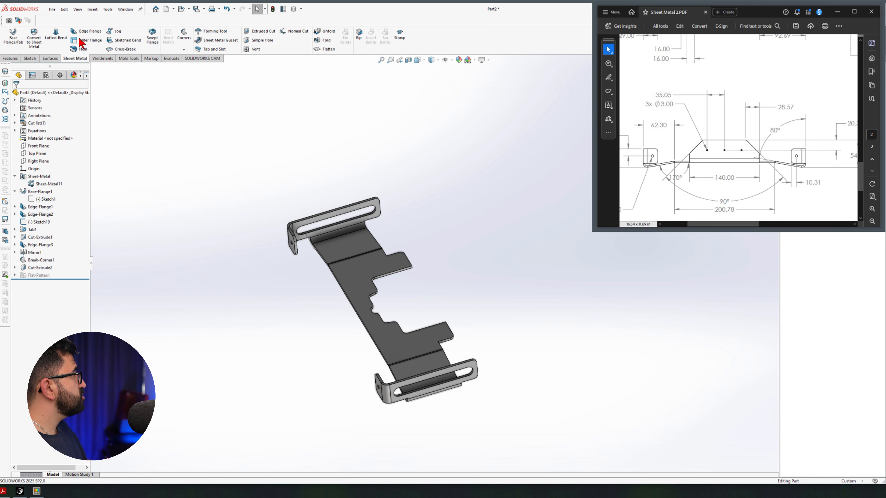
left_click(353, 307)
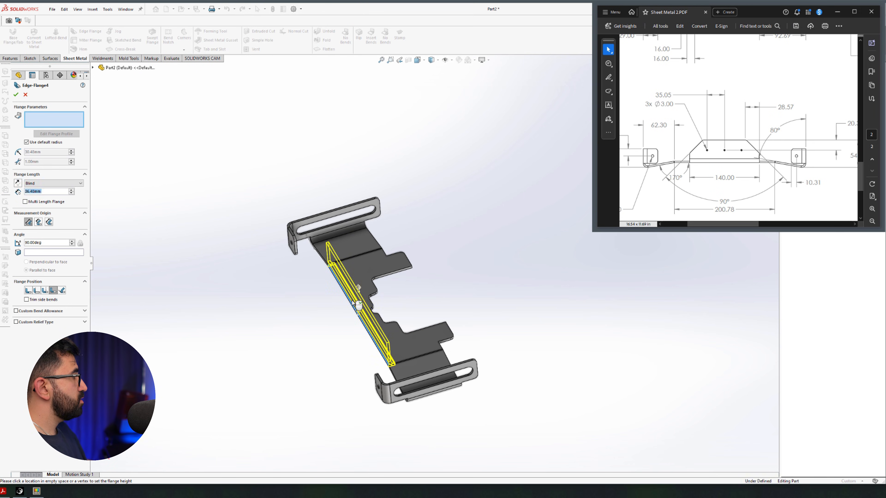
left_click(356, 309)
middle_click_drag(399, 337, 352, 304)
scroll(731, 178, "up", 5)
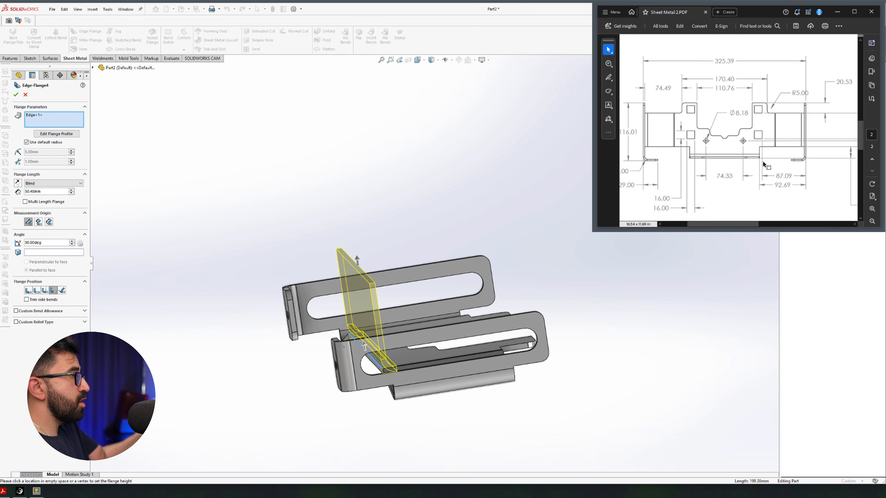
Step: Set the central flange's position to Tangent to Bend with a 23 mm blind offset from the edge
left_click_drag(735, 230, 752, 227)
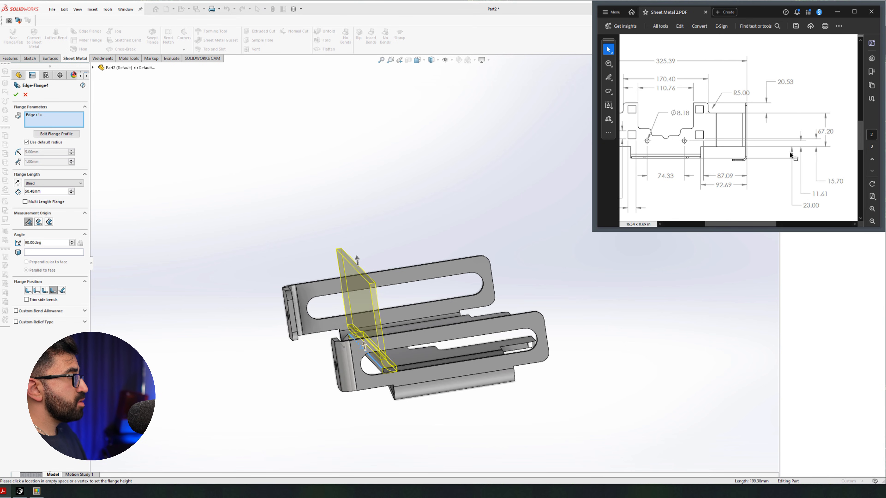
middle_click_drag(434, 362, 435, 362)
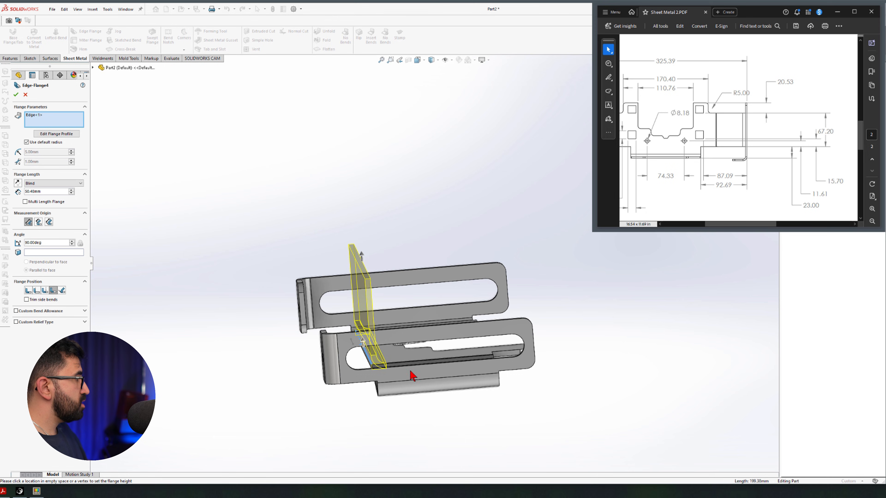
key("space")
left_click(499, 425)
left_click(485, 245)
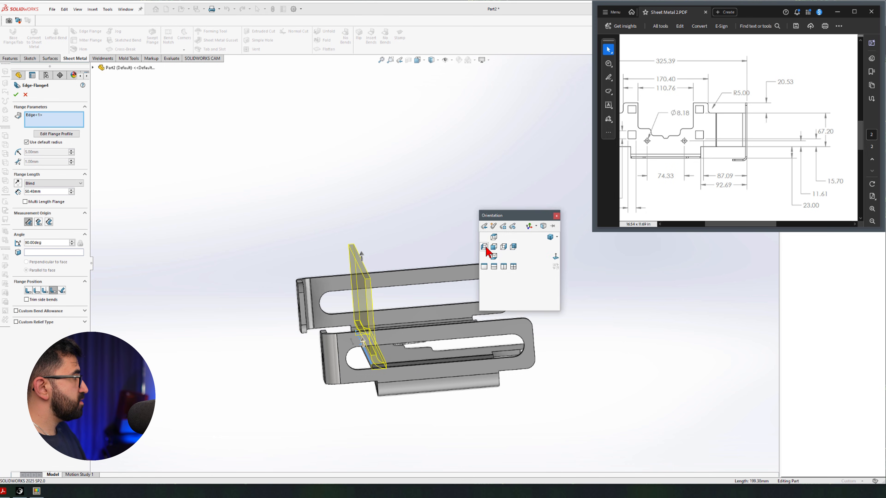
left_click(485, 247)
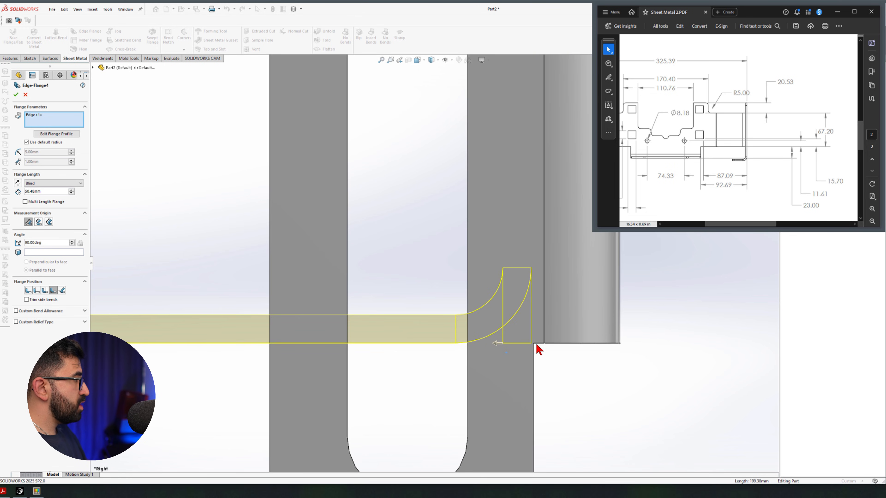
left_click(62, 290)
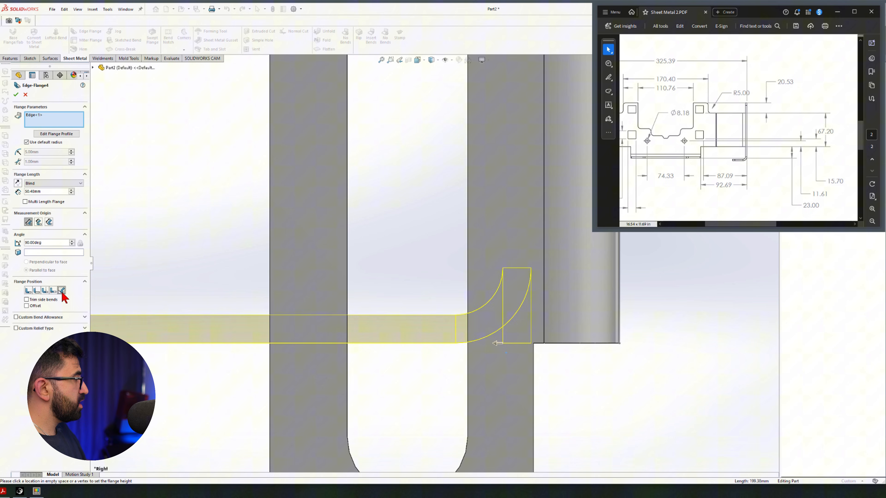
left_click(45, 291)
left_click(53, 291)
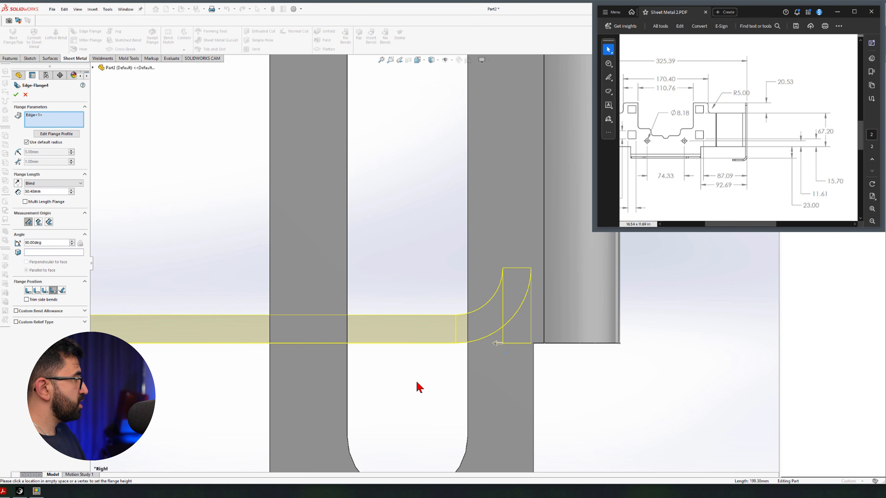
scroll(416, 384, "up", 2)
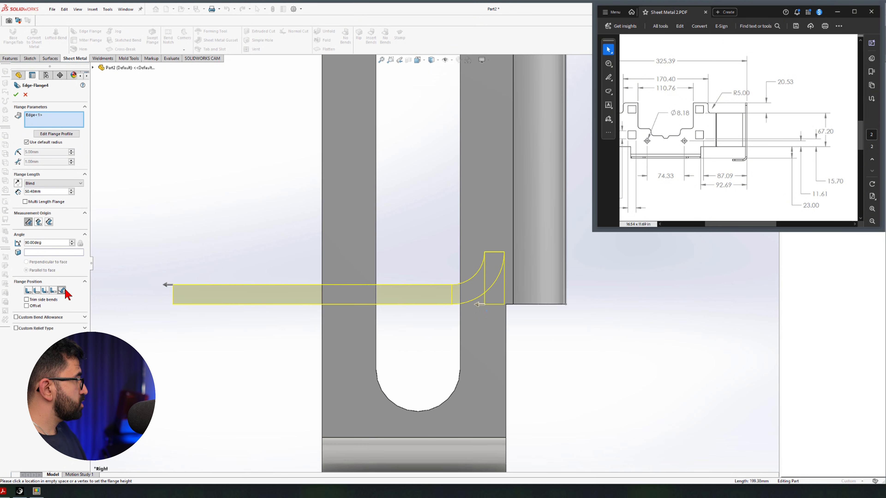
left_click(33, 306)
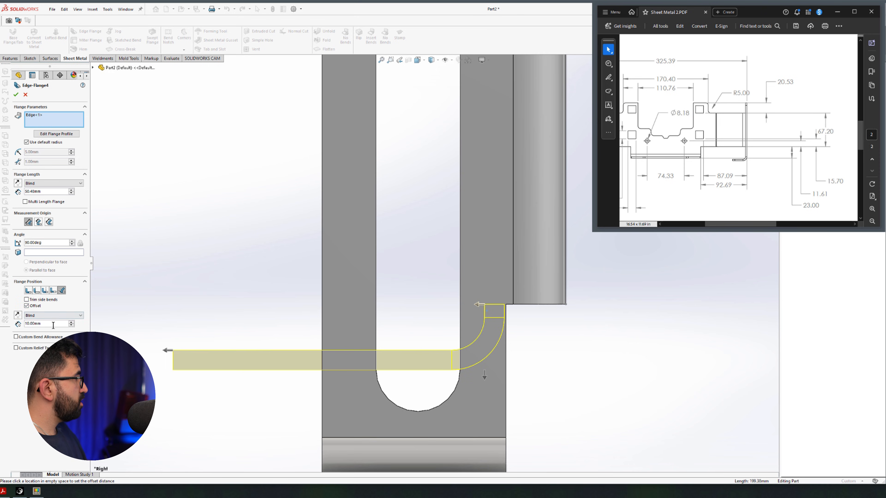
type("23")
key("Return")
scroll(375, 382, "up", 2)
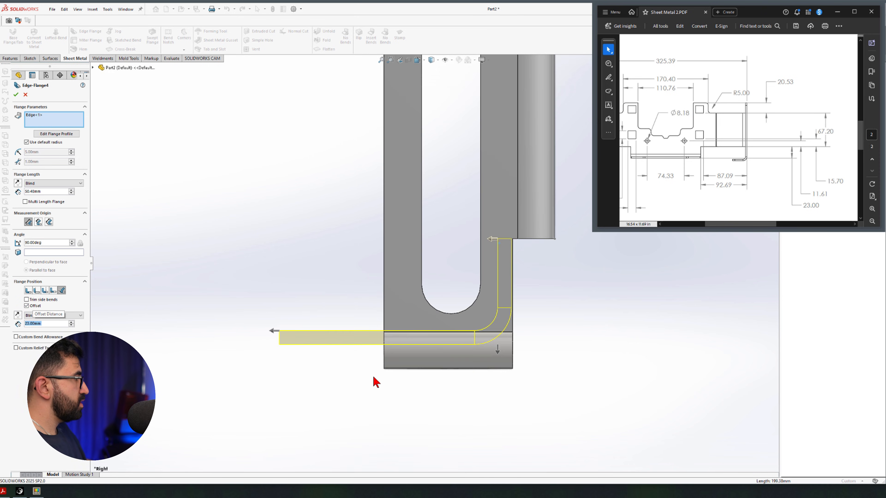
Step: Open the central edge flange's profile sketch for editing in the view facing the flange
mouse_move(384, 381)
middle_mouse_down()
mouse_move(435, 292)
mouse_move(421, 198)
mouse_move(436, 181)
middle_mouse_up()
scroll(749, 140, "down", 3)
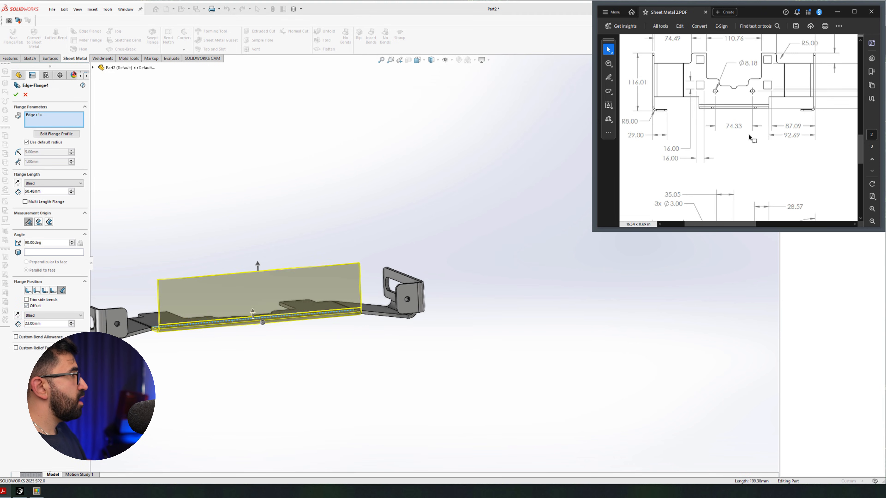
scroll(750, 144, "down", 2)
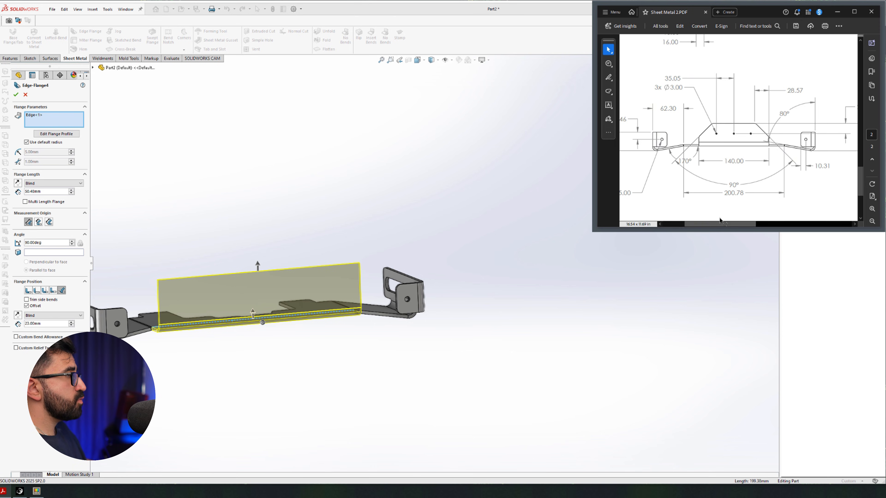
mouse_move(722, 227)
left_mouse_down()
mouse_move(742, 225)
mouse_move(730, 227)
left_mouse_up()
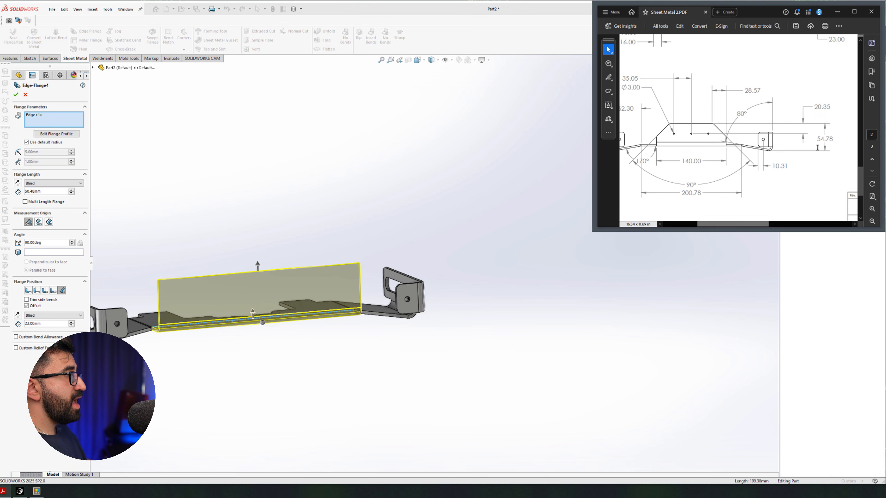
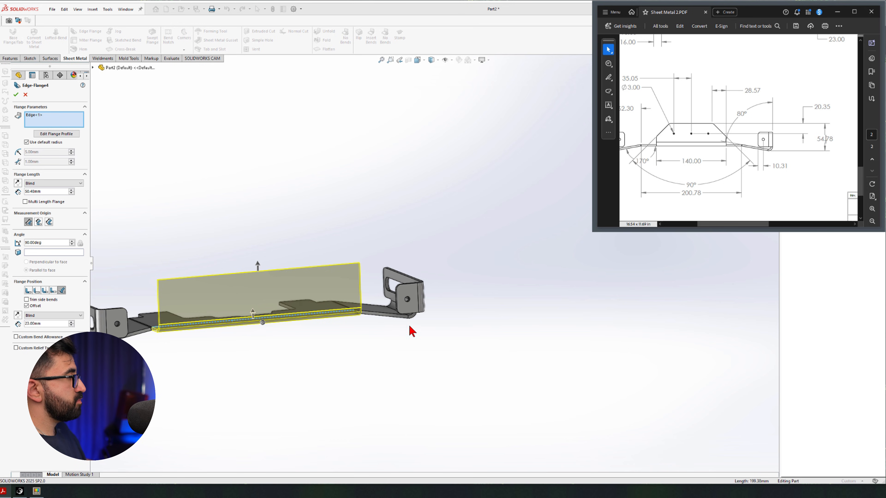
key("space")
left_click(508, 361)
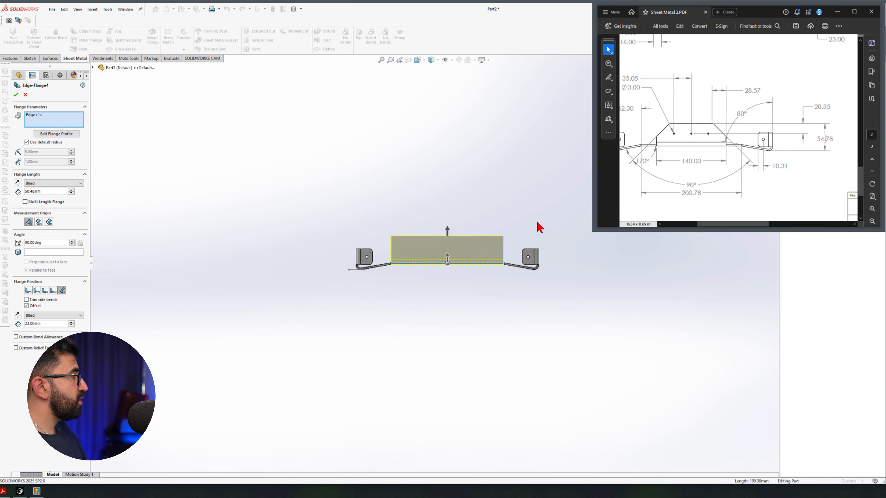
scroll(540, 228, "down", 3)
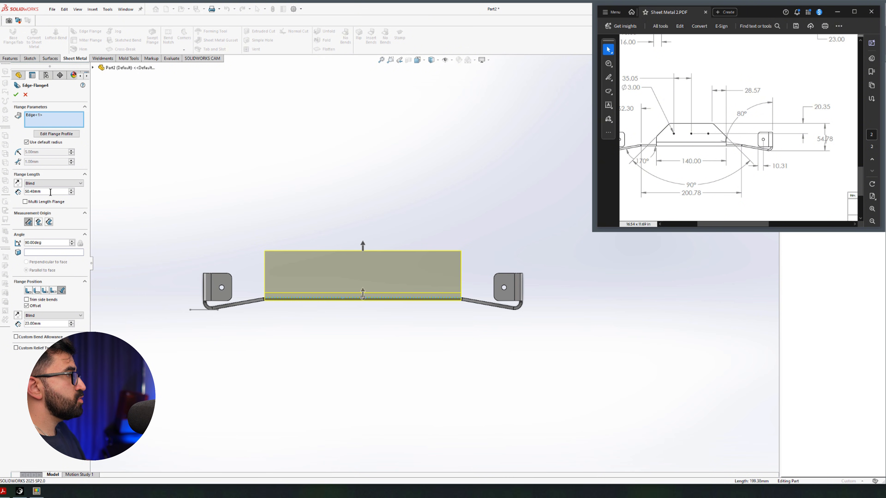
left_click(51, 135)
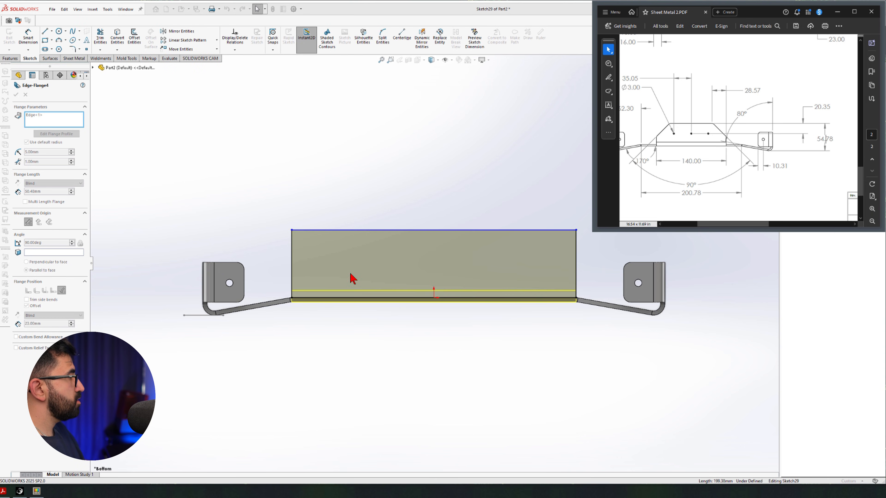
key("d")
left_click(385, 214)
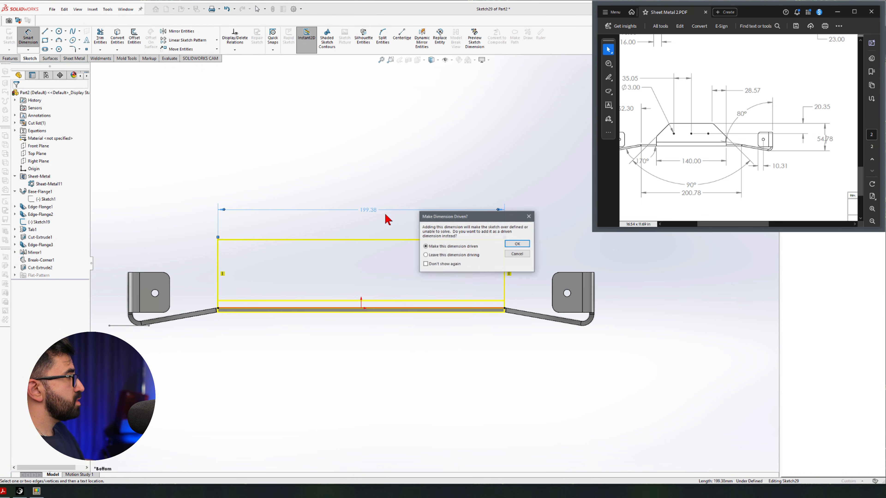
left_click(517, 254)
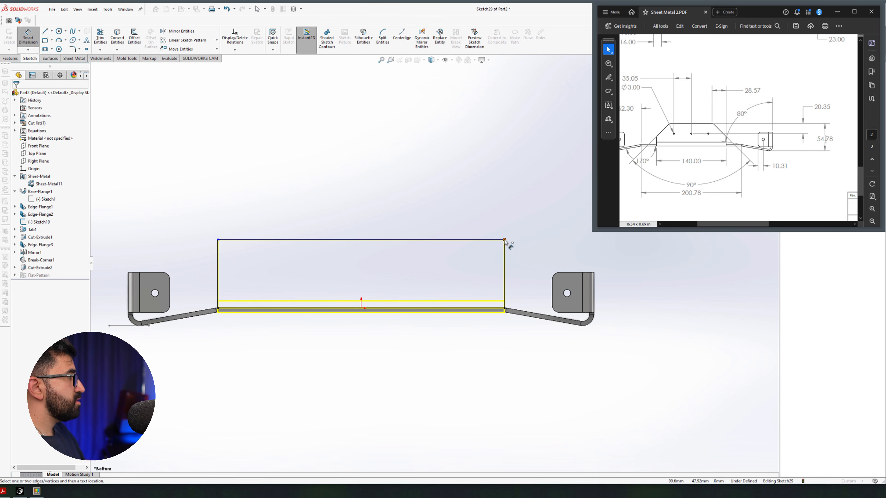
key("Escape")
Step: Pull both vertical sides of the flange profile inward from the edge ends and dimension its upper line to 140 mm
mouse_move(504, 253)
left_mouse_down()
mouse_move(474, 251)
mouse_move(467, 273)
mouse_move(484, 270)
left_mouse_up()
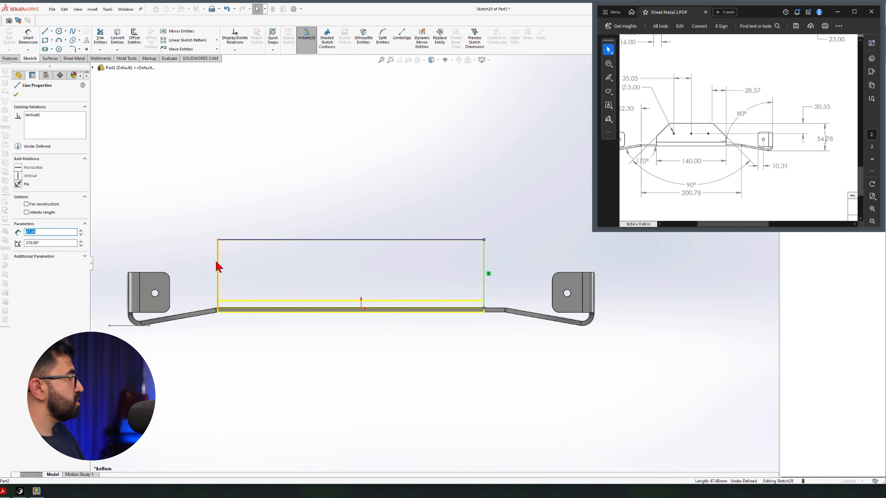
left_click_drag(216, 263, 228, 266)
left_click(390, 407)
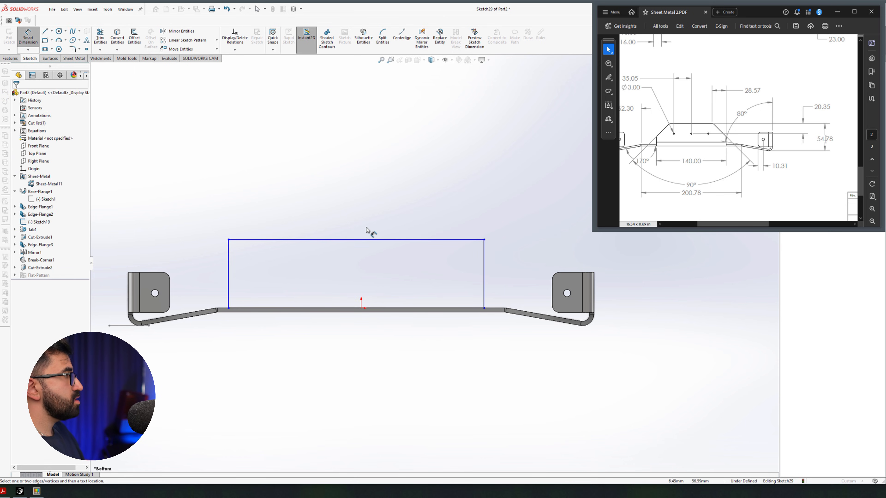
left_click(349, 225)
left_click(350, 215)
type("140")
key("Return")
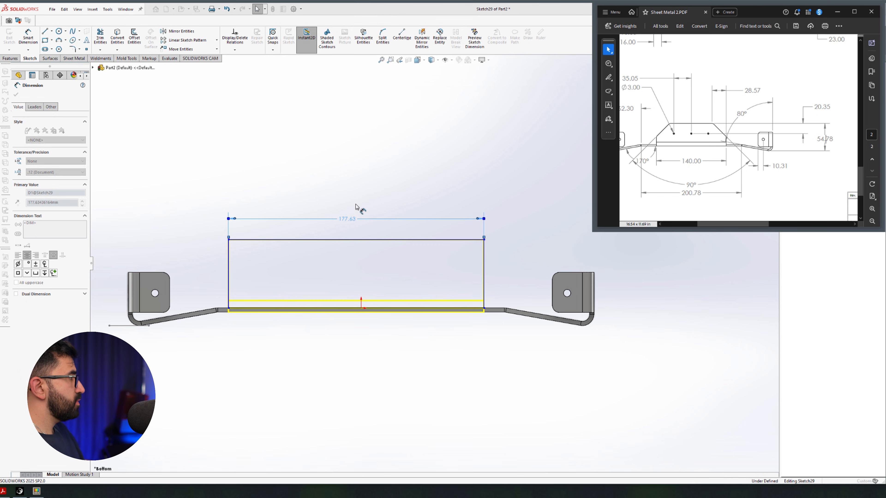
key("Escape")
Step: Center the flange profile by adding a Vertical relation between its upper line's midpoint and the origin
right_click(353, 240)
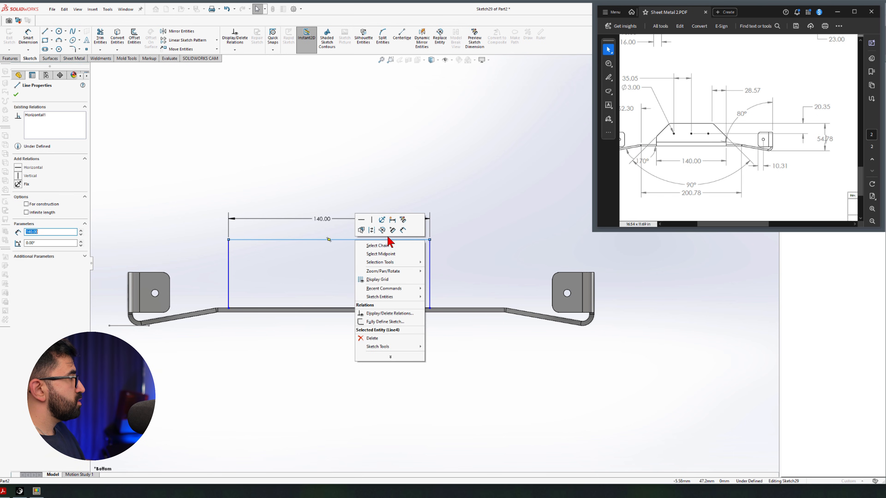
left_click(399, 254)
left_click(361, 309, "ctrl")
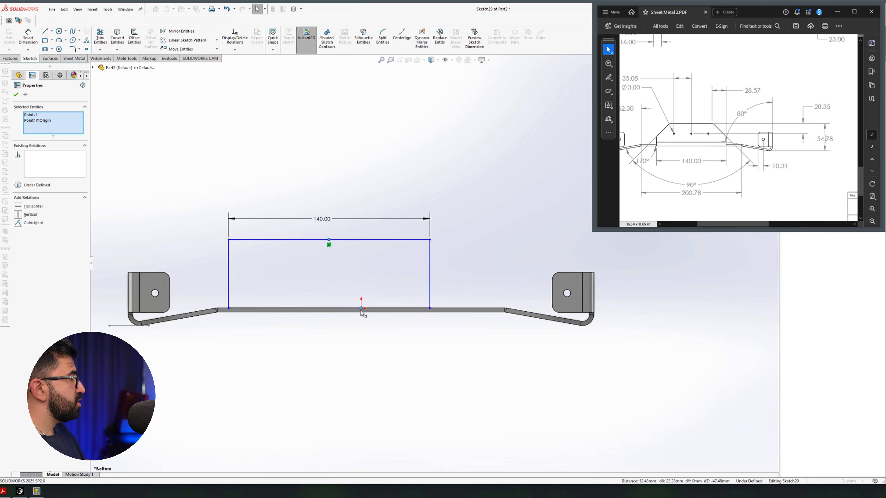
left_click(393, 288)
left_click(490, 380)
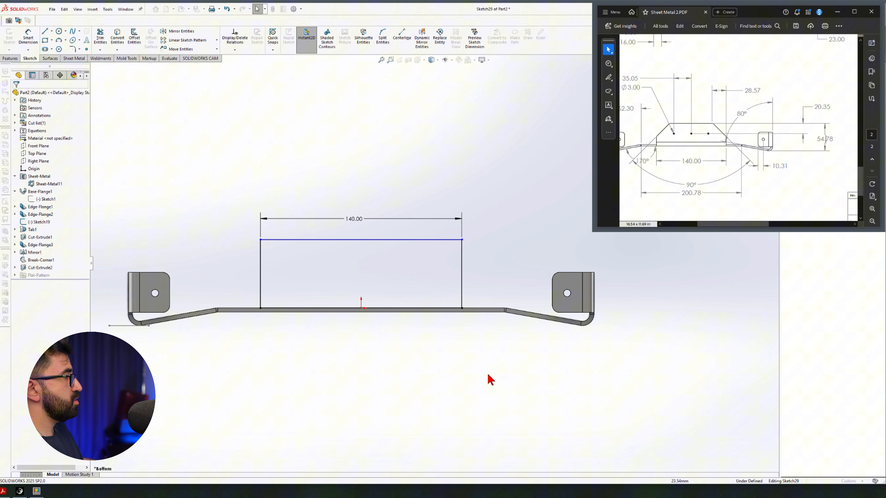
Step: Dimension the profile's upper line 54.78 mm above the lowest point of the outer end bend
left_click(430, 240)
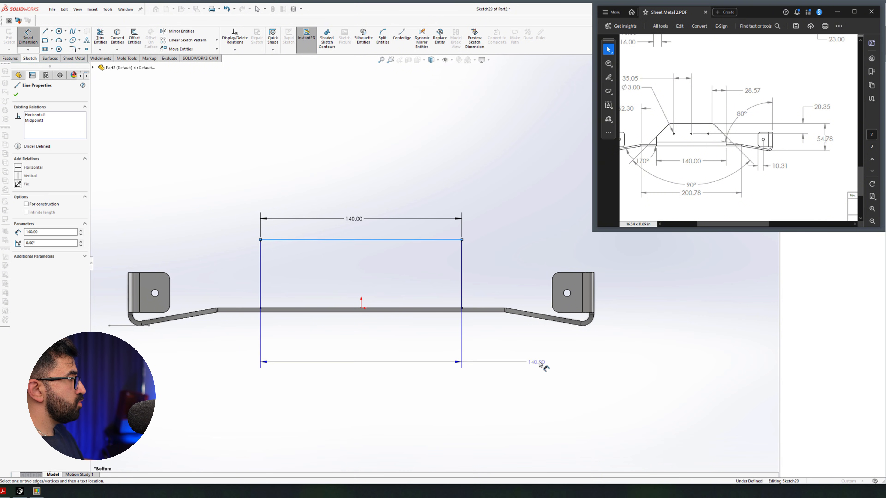
left_click(590, 321)
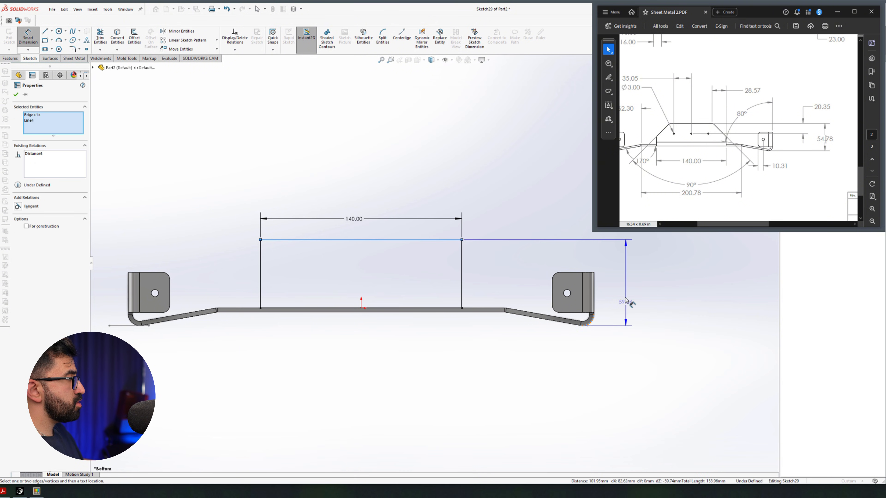
left_click(623, 330)
type("54")
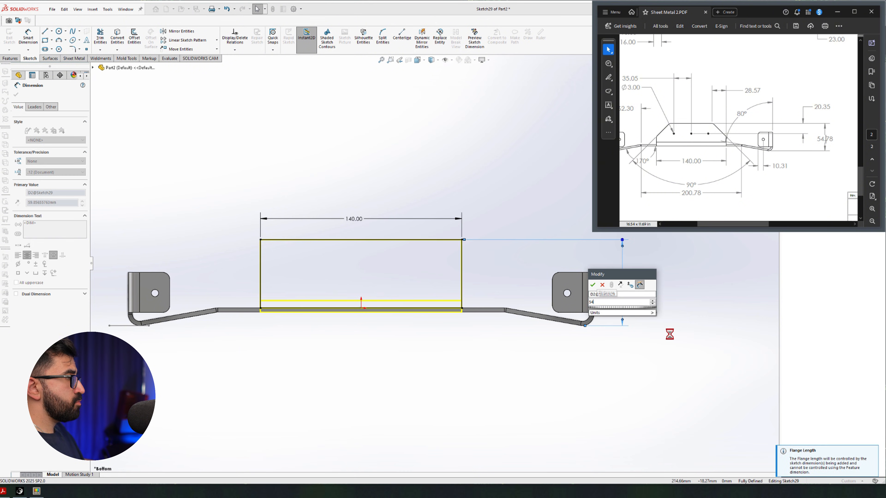
type(".78")
key("Return")
left_click(16, 95)
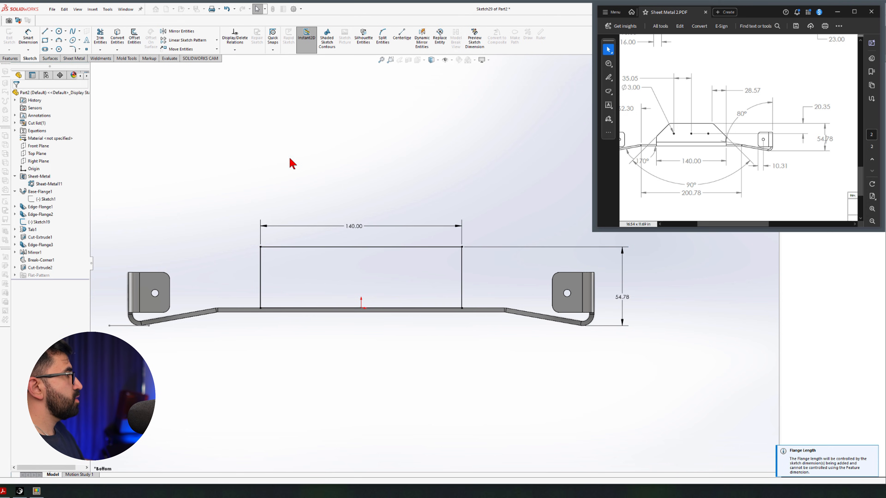
key("f")
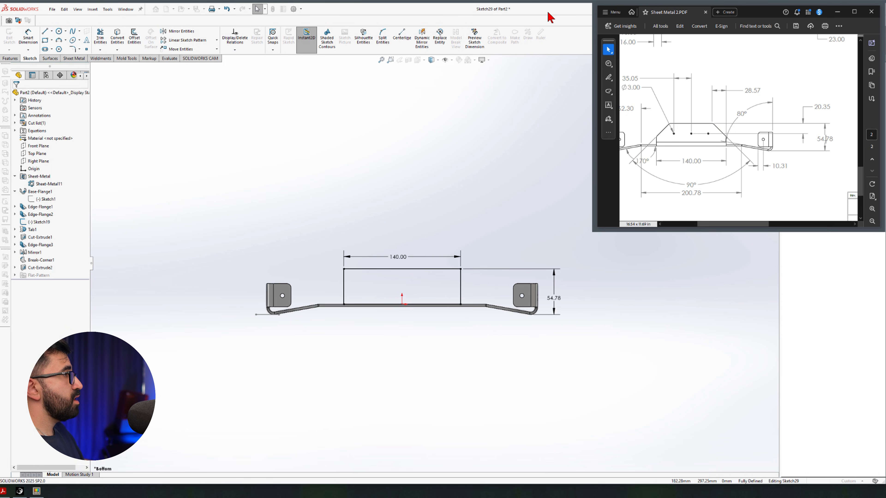
Step: Finish the central flange and chamfer both of its upper corners by 28.57 mm using Break Corner
left_click_drag(759, 16, 764, 161)
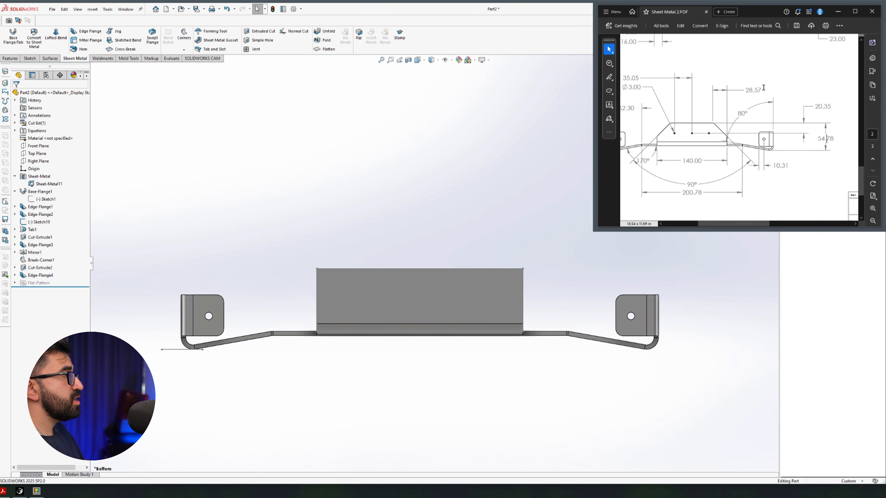
left_click_drag(763, 88, 744, 89)
left_click(616, 153)
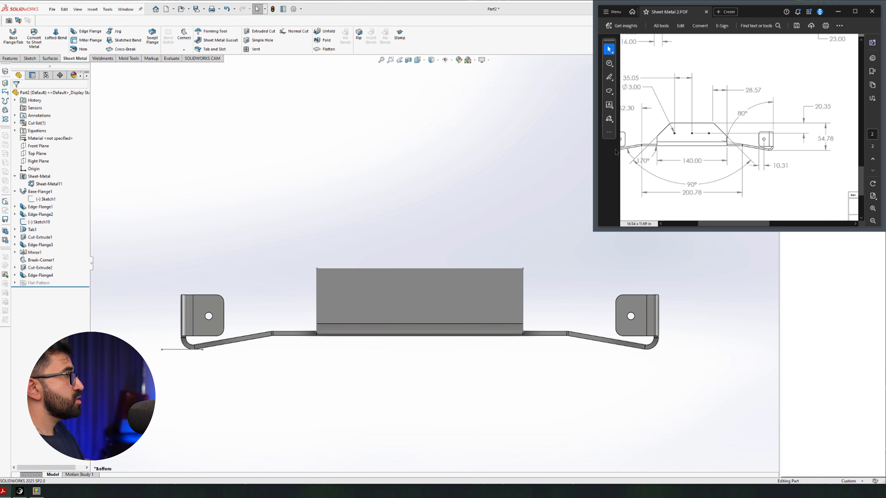
middle_click_drag(465, 241, 434, 295)
scroll(383, 319, "down", 2)
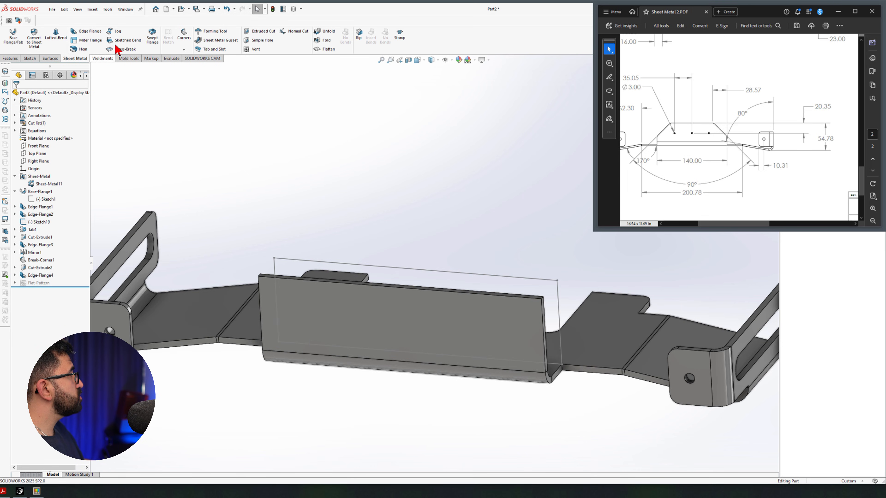
left_click(185, 37)
left_click(204, 82)
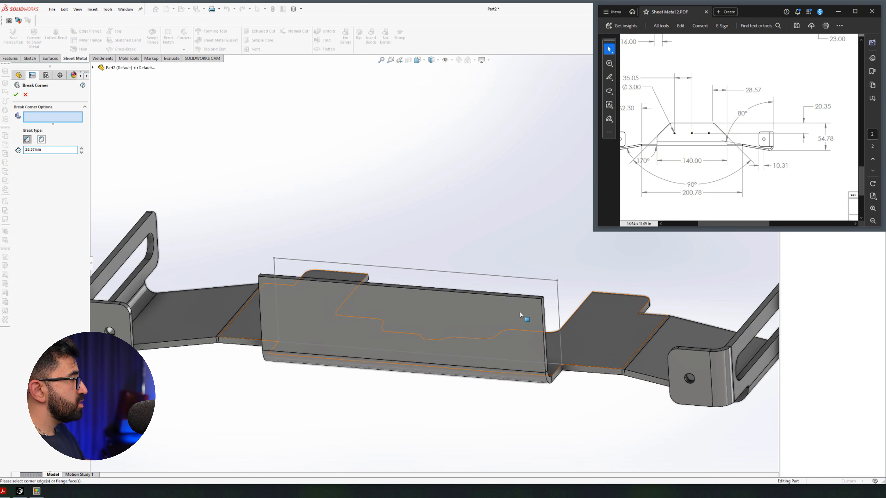
left_click(544, 309)
left_click(267, 276)
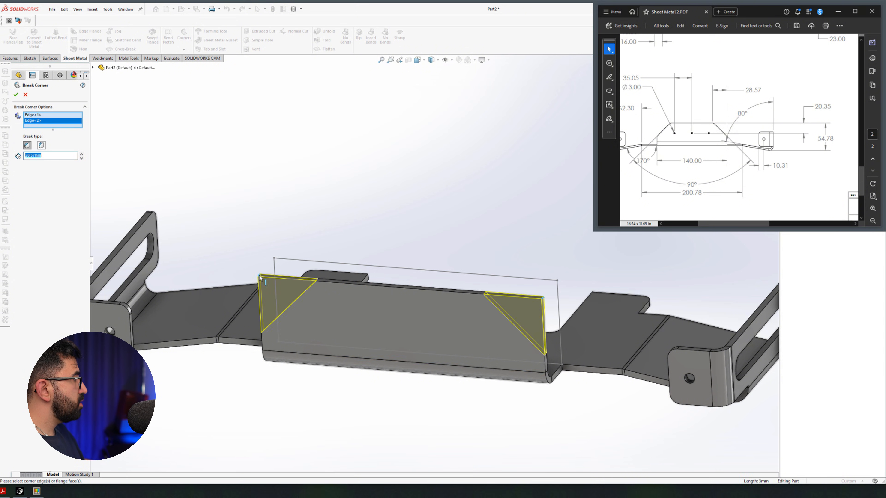
key("Return")
Step: Round the four angled corners of the central flange with a 5 mm radius using Break Corner
middle_click_drag(441, 316, 405, 338)
scroll(382, 370, "down", 3)
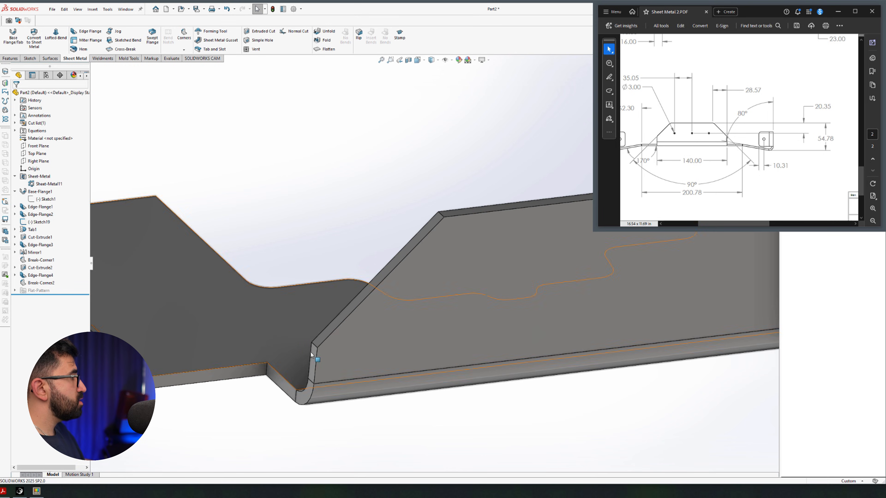
left_click(184, 50)
left_click(204, 75)
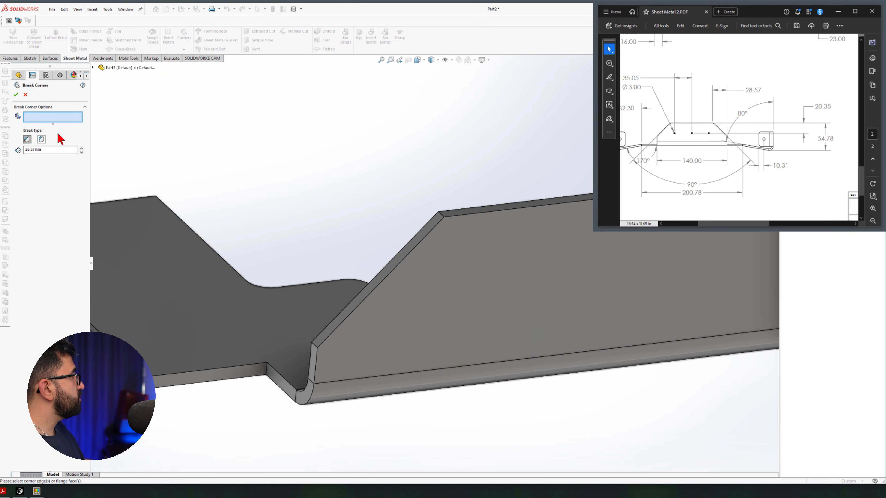
left_click(443, 218)
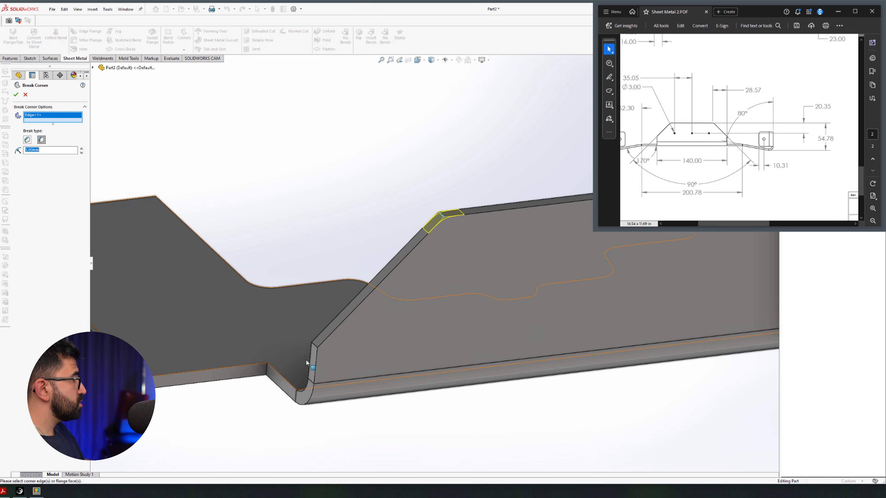
left_click(314, 348)
scroll(316, 363, "up", 5)
middle_click_drag(517, 284, 559, 283)
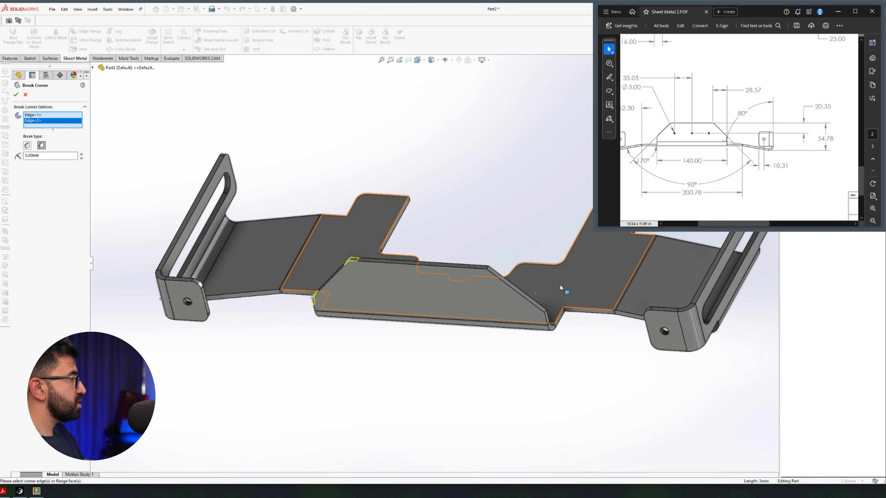
scroll(405, 234, "up", 5)
left_click(336, 226)
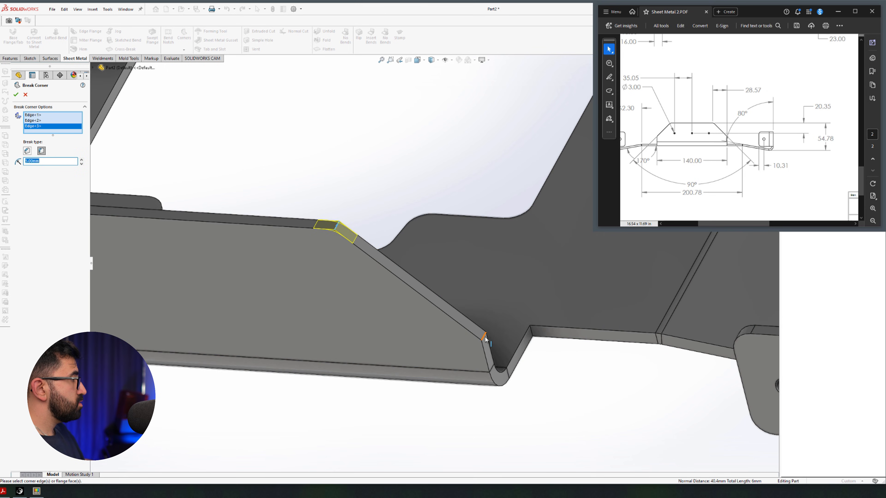
left_click(488, 346)
scroll(486, 345, "up", 10)
middle_click_drag(486, 344, 418, 281)
left_click(16, 95)
scroll(443, 265, "down", 3)
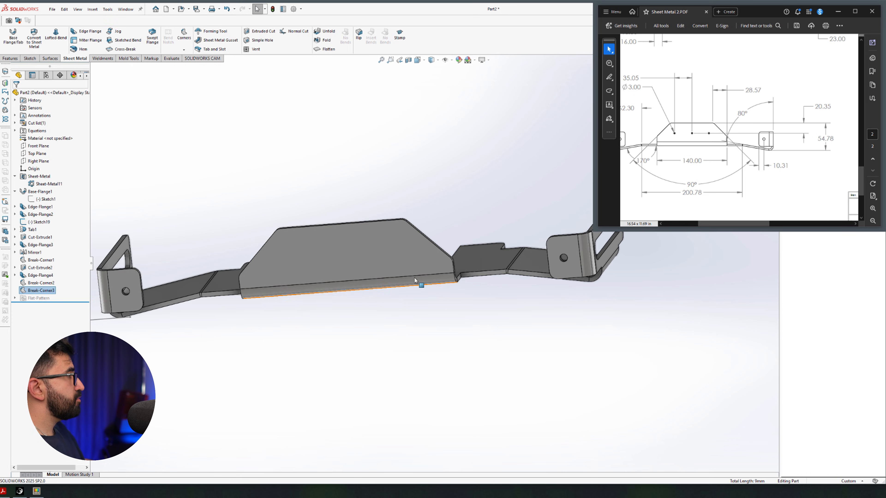
Step: Sketch three circles about 7 mm in diameter in a row on the central flange face, the middle one above the origin, and make them equal
left_click(336, 244)
right_click_drag(340, 242, 370, 221)
right_click_drag(401, 268, 411, 302)
left_click(390, 251)
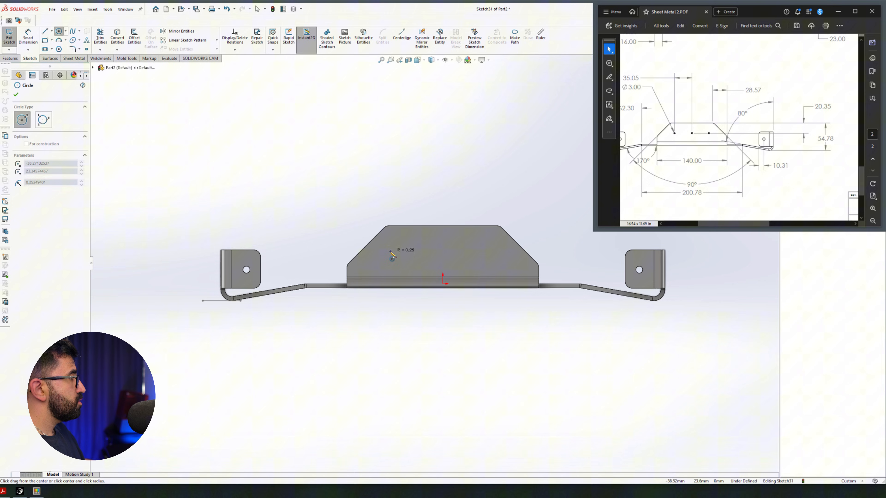
left_click(393, 252)
scroll(453, 256, "down", 3)
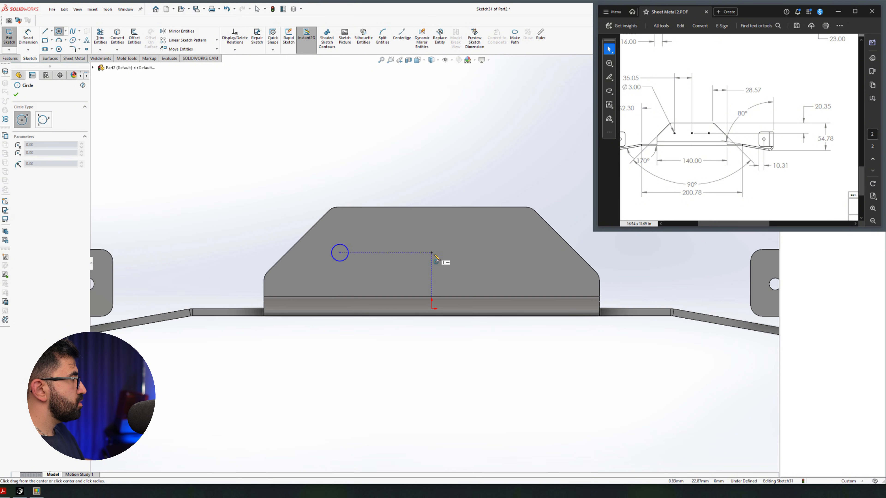
left_click(448, 251)
left_click(439, 249)
left_click(507, 253)
left_click(519, 244)
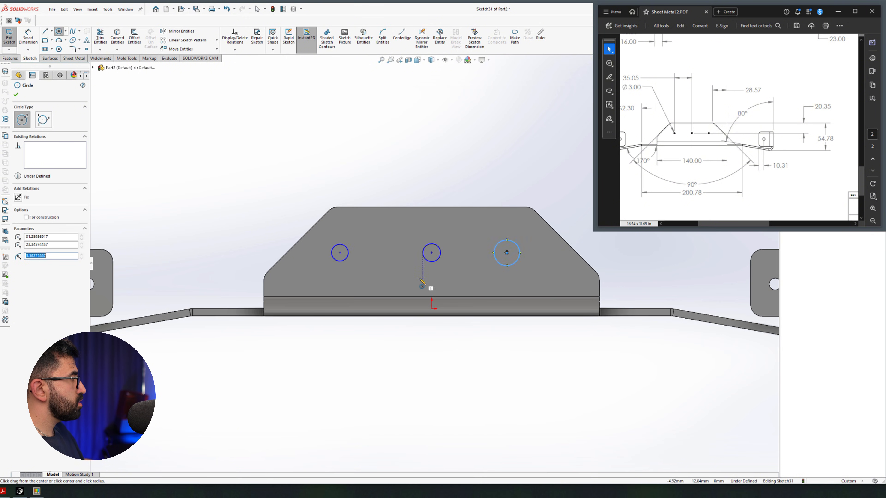
key("Escape")
left_click_drag(308, 234, 556, 276)
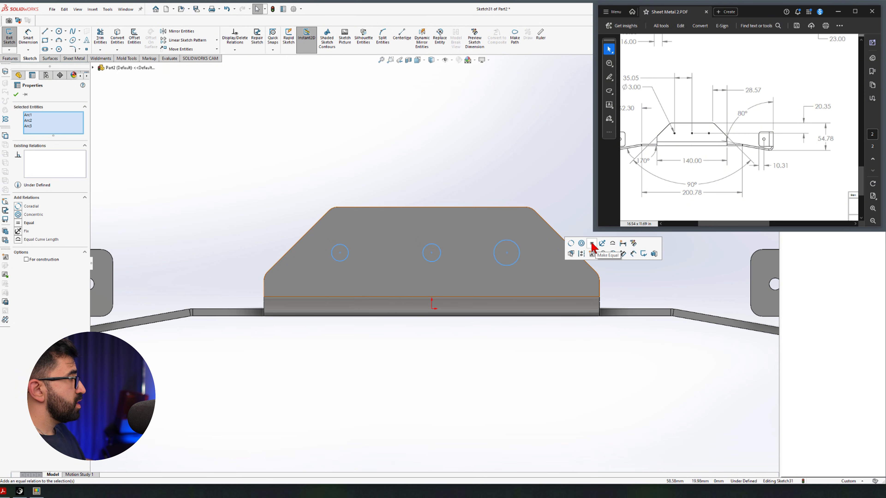
left_click(592, 245)
Step: Draw a vertical centerline from the origin to the middle circle's center and make the two outer circle centers symmetric about it
key("n")
left_click(432, 309)
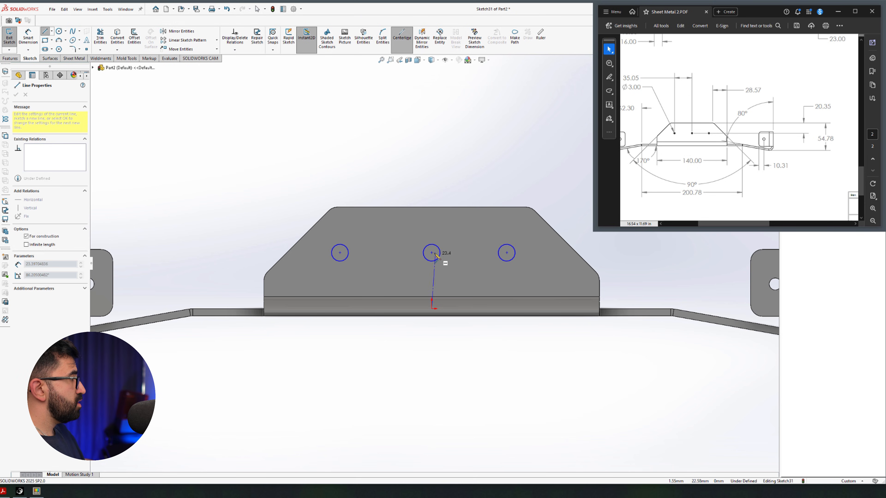
left_click(431, 253)
key("Escape")
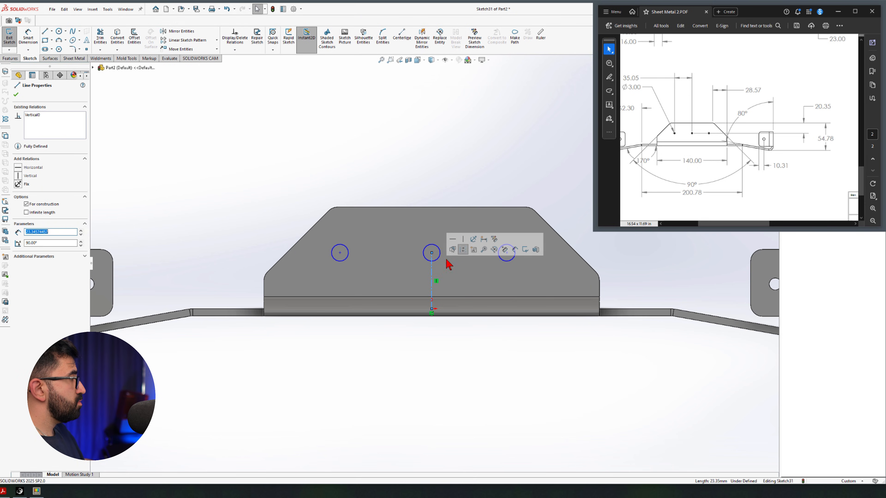
key("Escape")
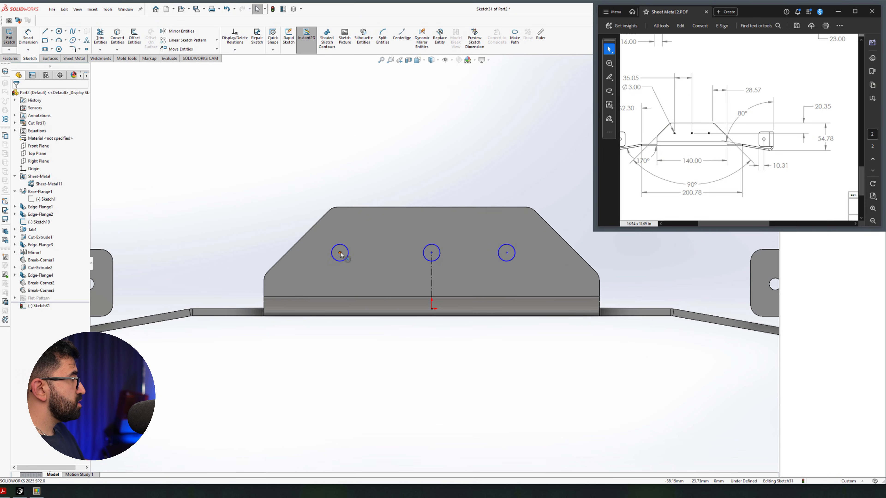
left_click(339, 252)
left_click(431, 271, "ctrl")
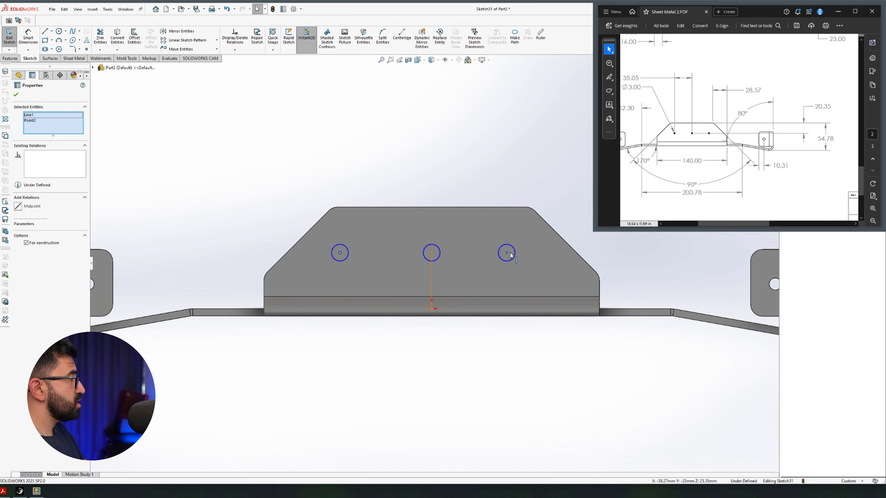
left_click(507, 252, "ctrl")
left_click(529, 232)
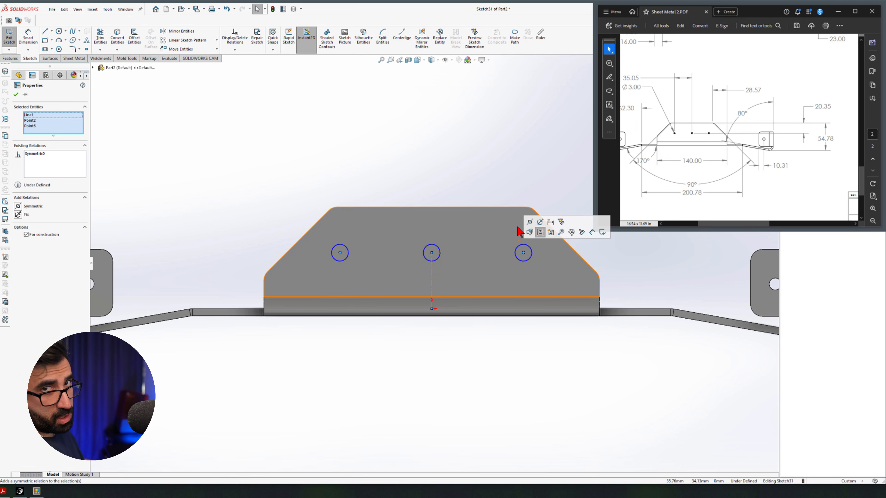
Step: Dimension the left circle on the central flange with a diameter of 3 mm, as given in the drawing
key("d")
double_click(631, 87)
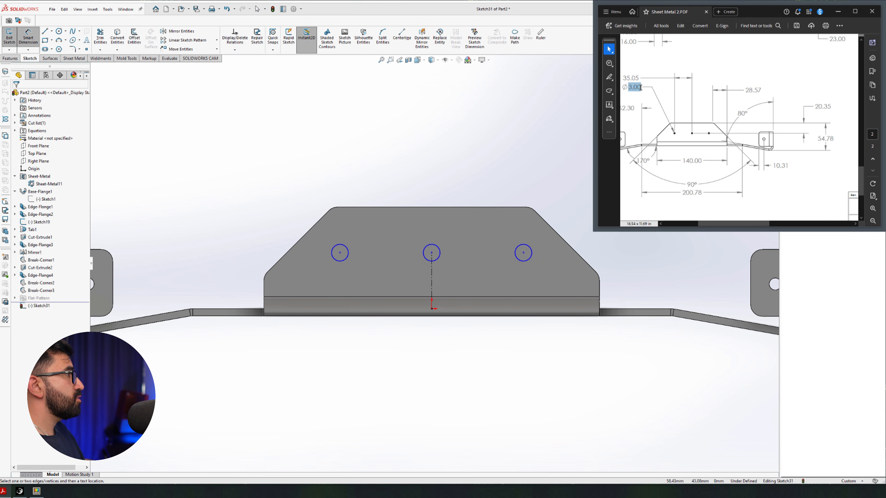
left_click(336, 260)
left_click(265, 361)
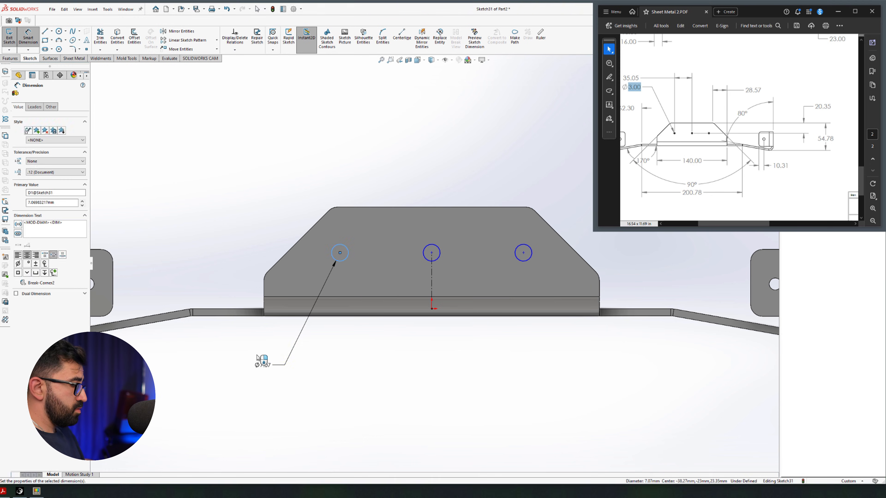
type("3")
key("Return")
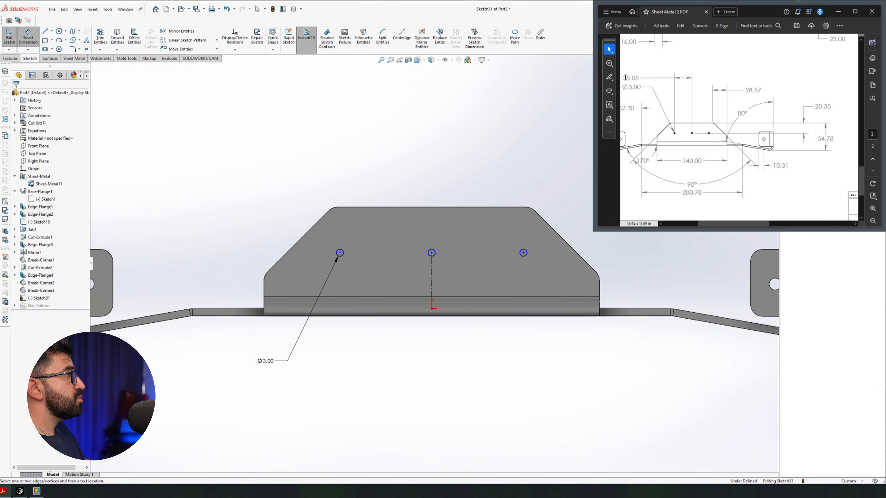
Step: Dimension the distance between the left and middle circle centers as 35.05 mm from the drawing
double_click(630, 78)
key("ctrl+c")
left_click(340, 252)
left_click(431, 253)
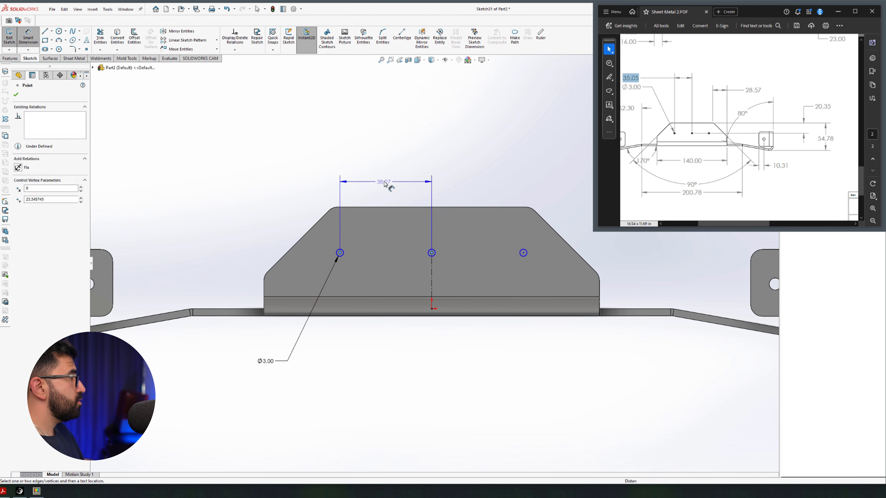
left_click(385, 182)
key("ctrl+v")
key("Return")
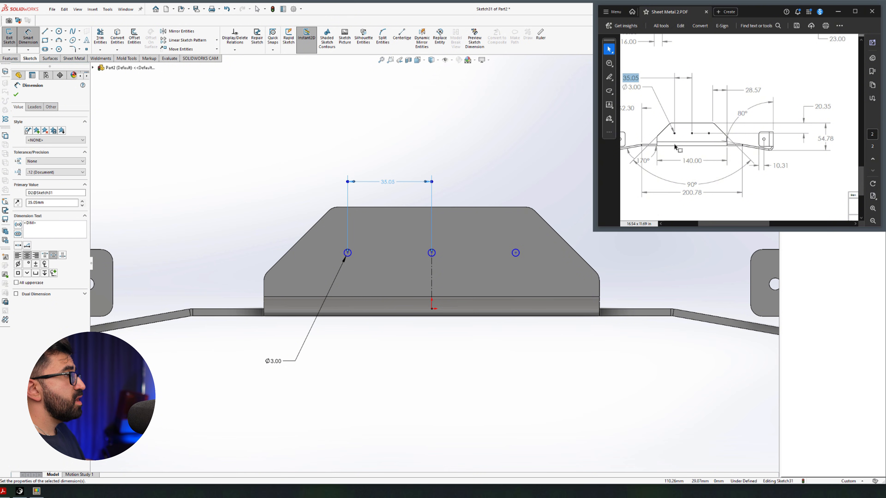
Step: Dimension the left circle's center 20.35 mm below the central flange's upper edge
double_click(820, 107)
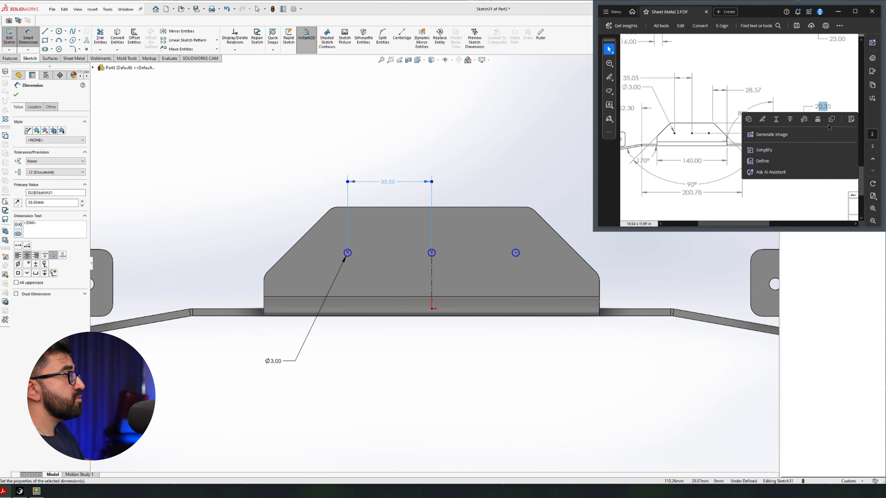
left_click(642, 415)
left_click(347, 253)
left_click(335, 207)
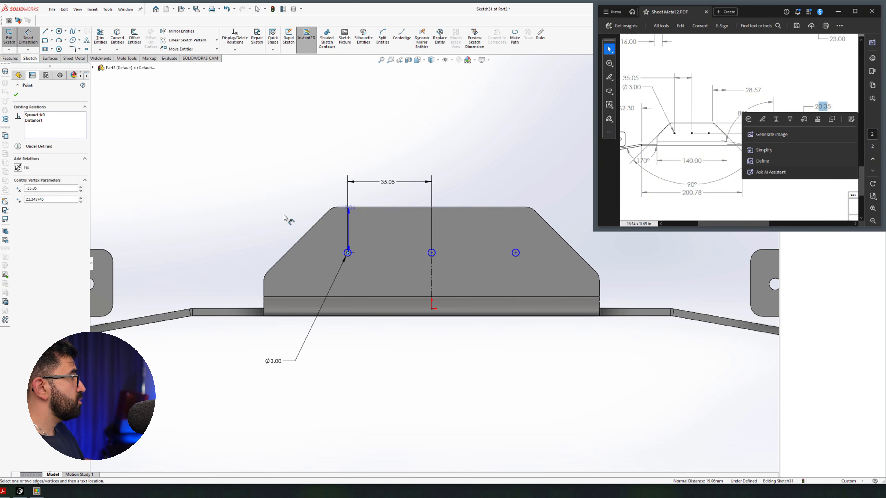
left_click(220, 216)
type("20.35")
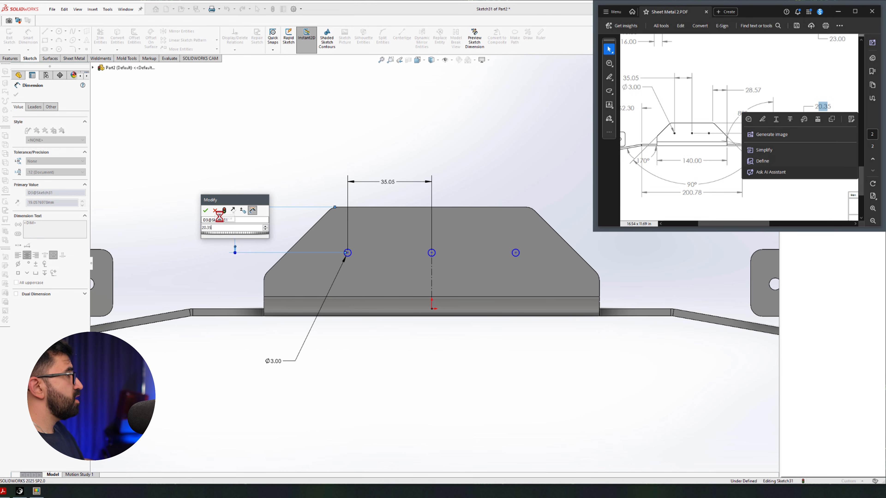
key("Return")
Step: Align the centers of the three circles with a Horizontal relation
left_click(347, 256)
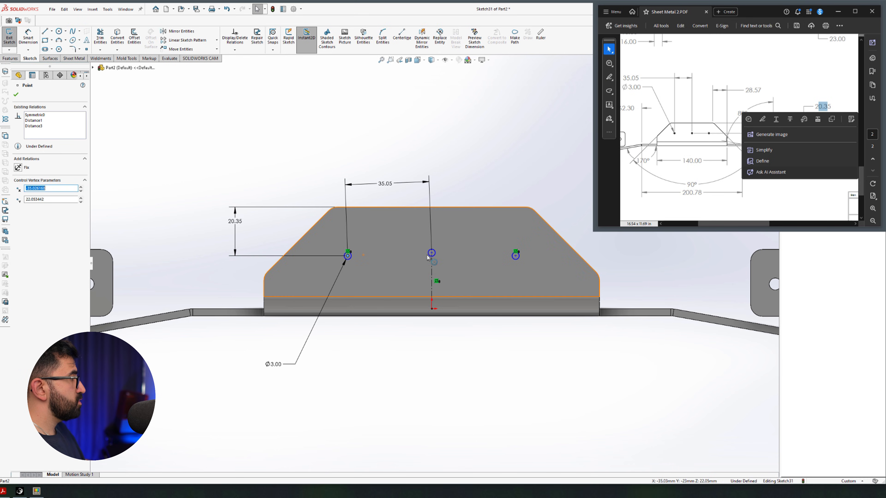
left_click(515, 255, "ctrl")
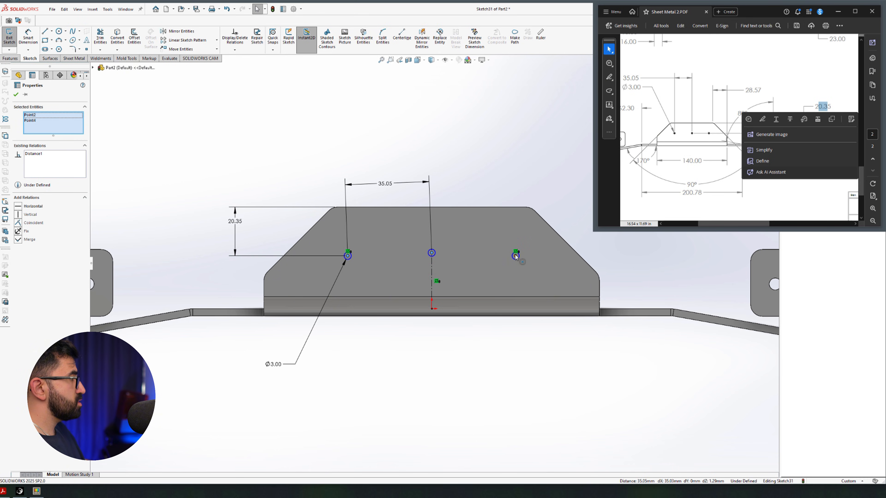
left_click(515, 256, "ctrl")
left_click(537, 226)
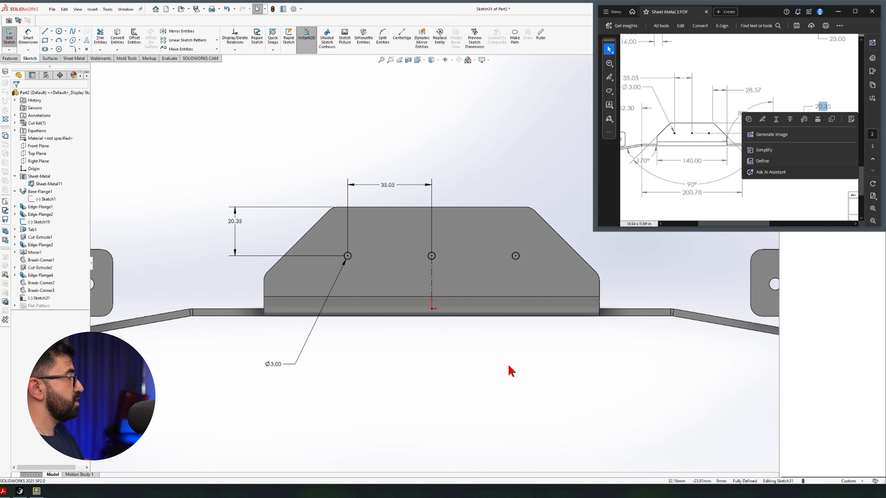
Step: Cut the three small circles through the central flange with a 10 mm blind Extruded Cut
scroll(460, 227, "up", 4)
middle_click_drag(460, 228, 431, 276)
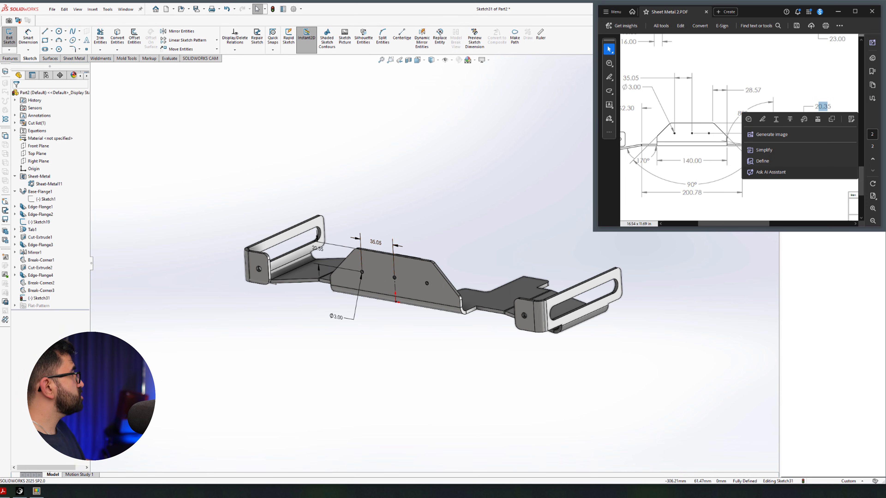
left_click(11, 59)
middle_click_drag(212, 144, 75, 137)
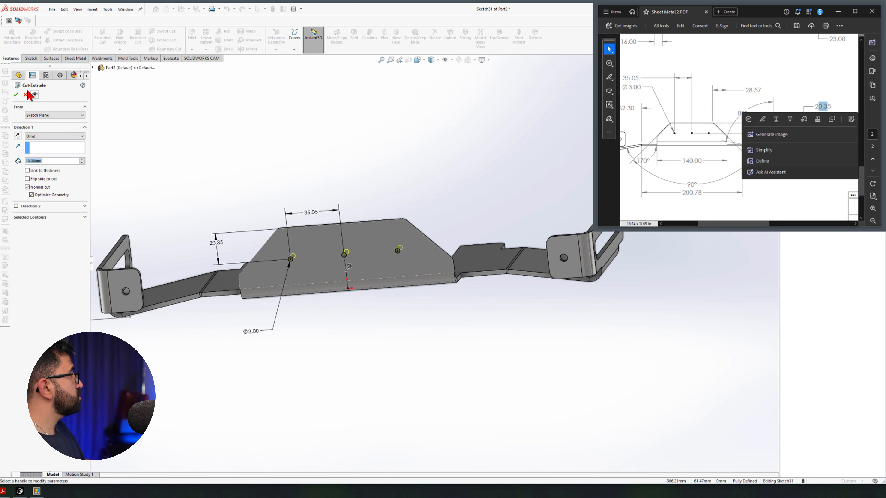
left_click(18, 95)
left_click(381, 133)
Step: Start a sketch on the base plate's large central face, consulting the square cutouts in the Sheet Metal 2 PDF drawing
scroll(370, 204, "up", 2)
middle_click_drag(338, 245, 378, 387)
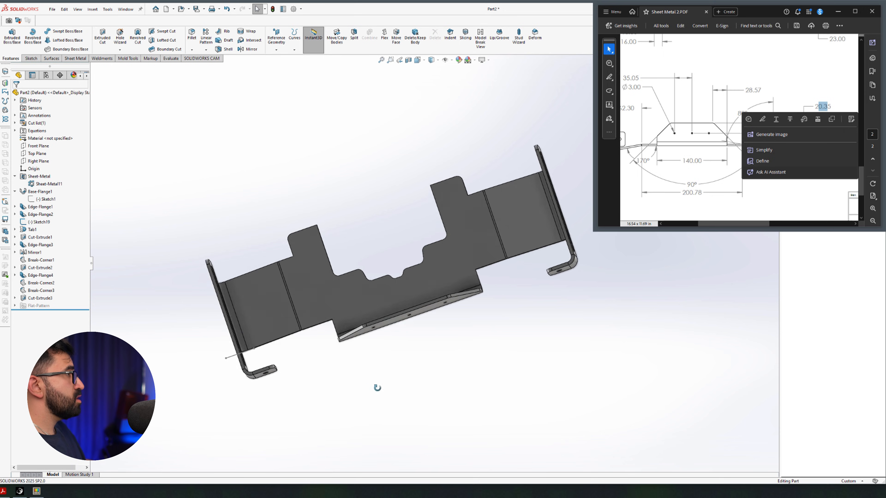
left_click(728, 174)
scroll(728, 174, "up", 4)
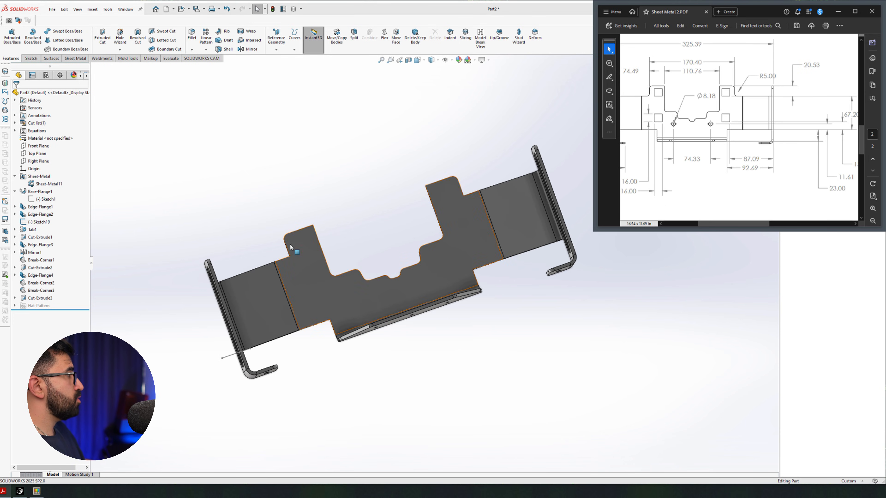
left_click(301, 250)
left_click(326, 232)
Step: Sketch four rectangles on the plate, one above the other on each side of the central notch, and make them equal squares
right_click_drag(321, 137, 332, 224)
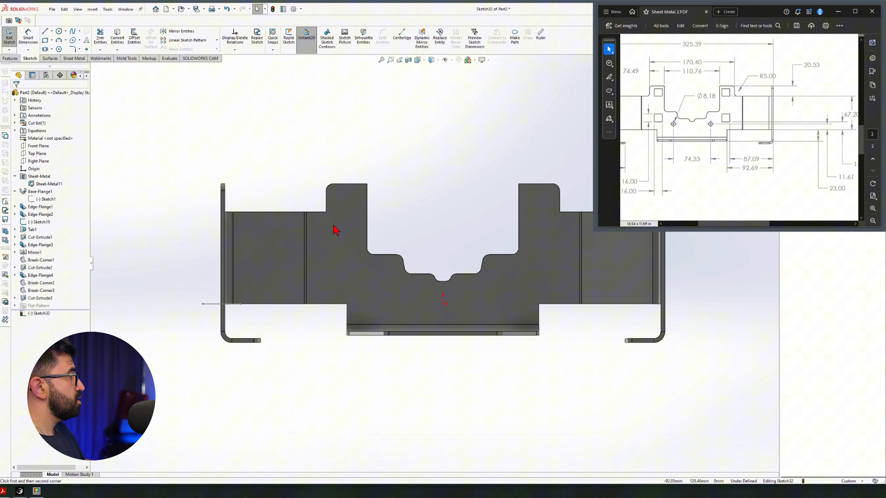
left_click_drag(335, 189, 353, 217)
left_click_drag(333, 252, 353, 272)
left_click_drag(528, 194, 546, 219)
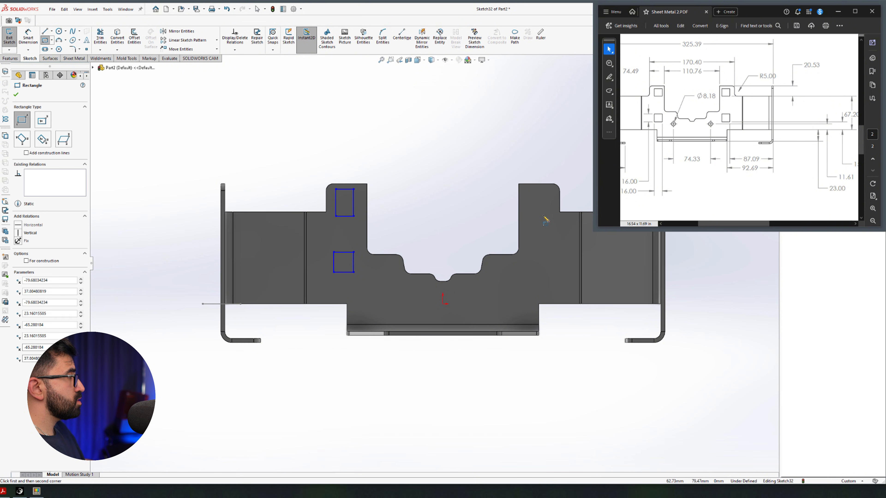
mouse_move(528, 262)
left_mouse_down()
mouse_move(557, 283)
mouse_move(575, 324)
left_mouse_up()
key("Escape")
left_click(637, 293)
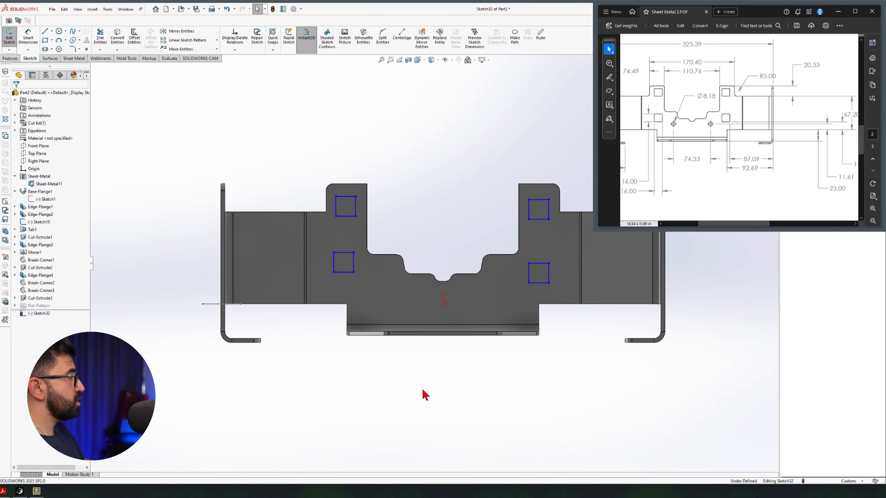
Step: Draw a vertical centerline upward from the origin and make the inner corners of the two upper squares symmetric about it
right_click_drag(410, 354, 427, 330)
left_click(443, 304)
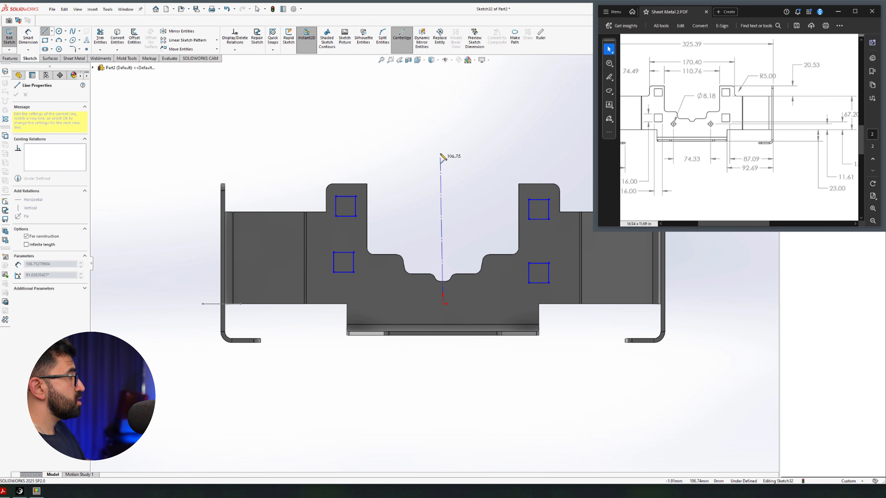
left_click(443, 152)
key("Escape")
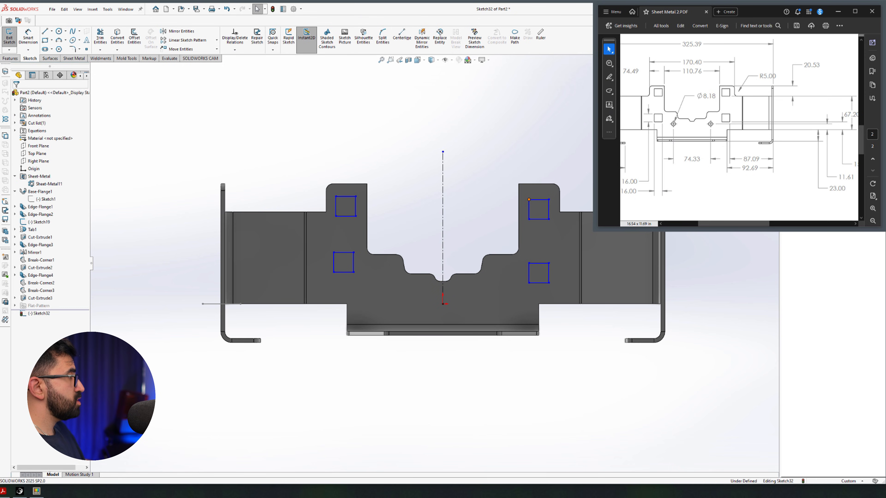
left_click(528, 200)
left_click(435, 187, "ctrl")
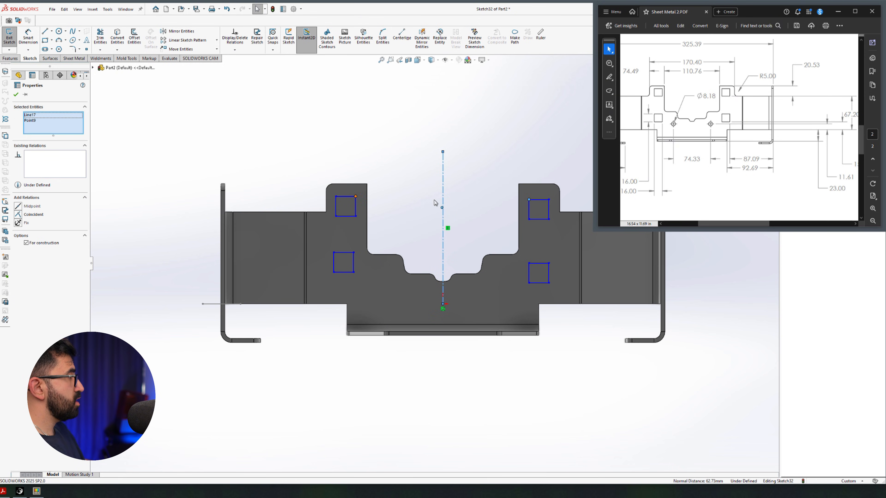
left_click(373, 161)
left_click(482, 375)
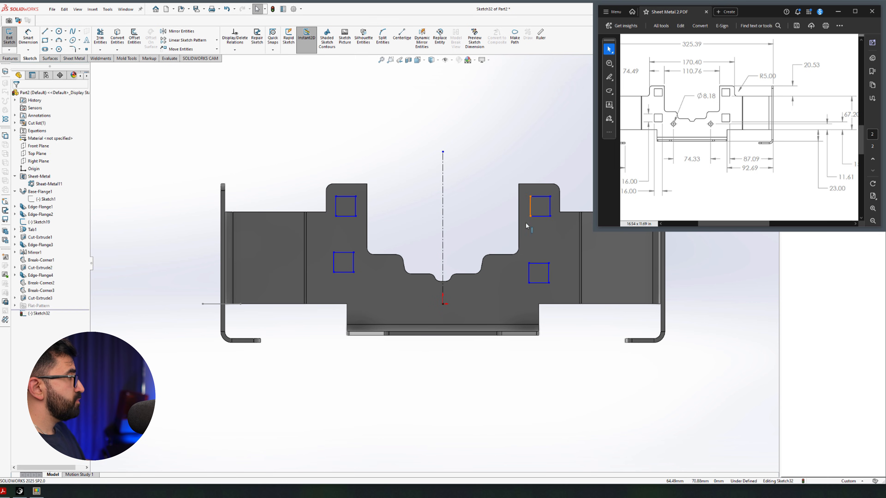
Step: Add Collinear relations between the inner edges of the two right-hand squares and between the top edges of the two upper squares
left_click(528, 219)
left_click(529, 278, "ctrl")
left_click(574, 250)
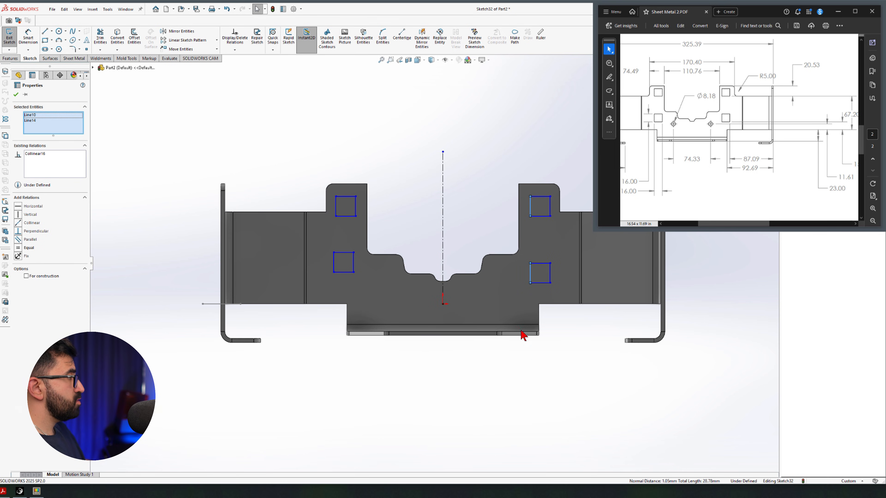
left_click(539, 196)
left_click(343, 198, "ctrl")
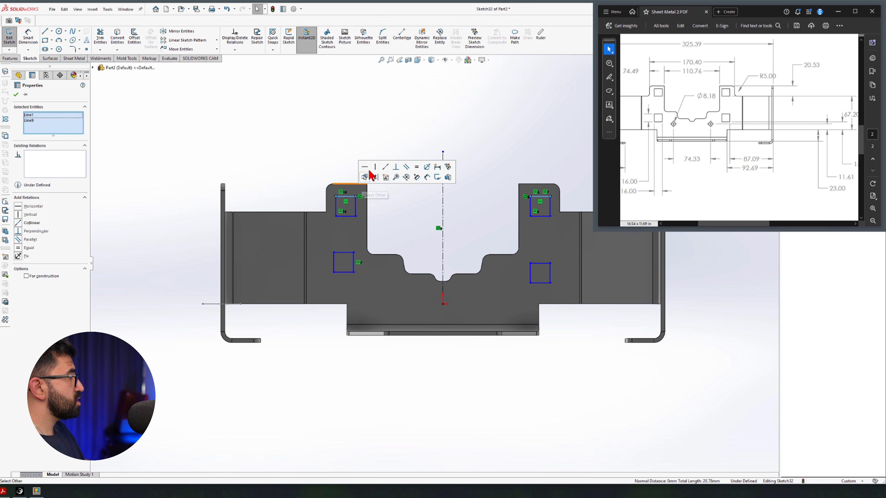
left_click(391, 169)
Step: Make the left-hand squares' inner edges and the lower squares' top edges collinear, and shift the lower pair slightly downward
left_click(356, 206)
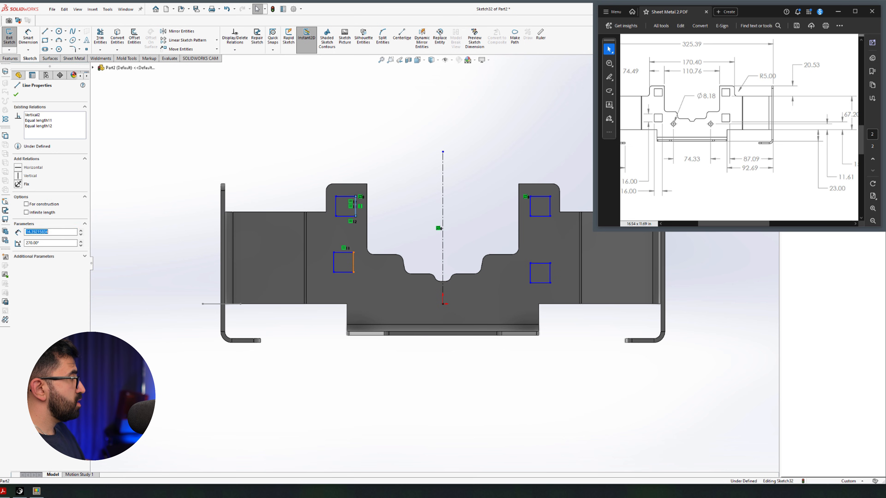
left_click(355, 263, "ctrl")
left_click(404, 233)
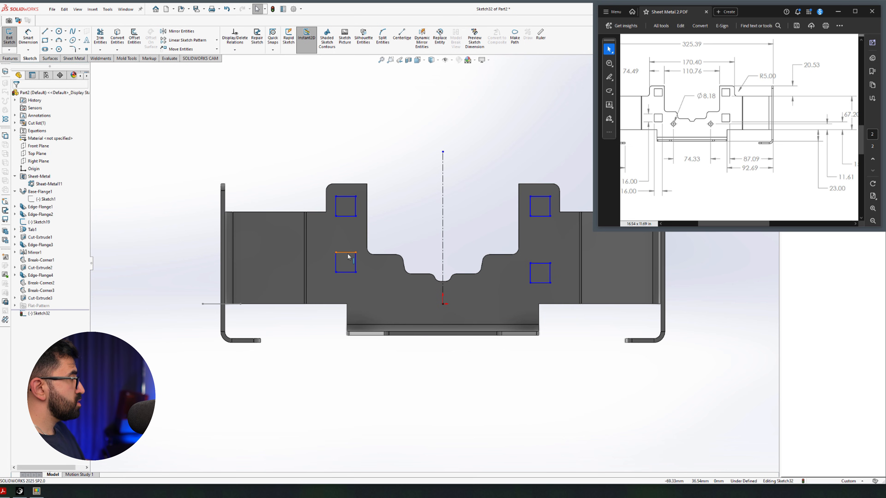
left_click(347, 252)
left_click(540, 263, "ctrl")
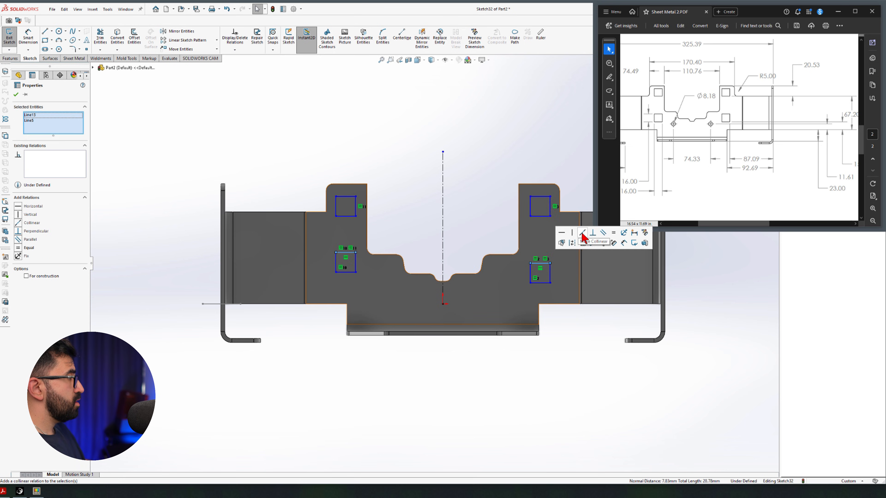
left_click(582, 238)
mouse_move(550, 282)
left_mouse_down()
mouse_move(592, 288)
mouse_move(545, 307)
mouse_move(558, 284)
mouse_move(550, 289)
left_mouse_up()
left_click(637, 426)
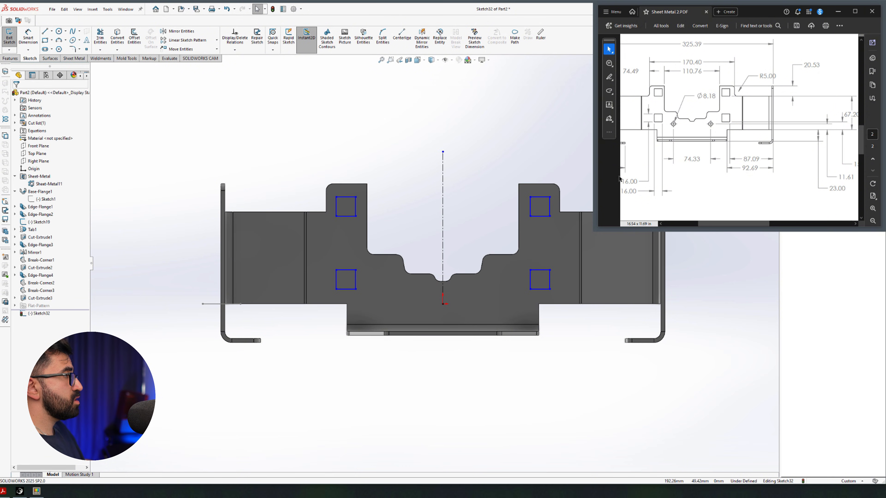
Step: Dimension the width of the upper-left square as 16 mm
key("d")
left_click(345, 197)
left_click(253, 155)
type("16")
key("Return")
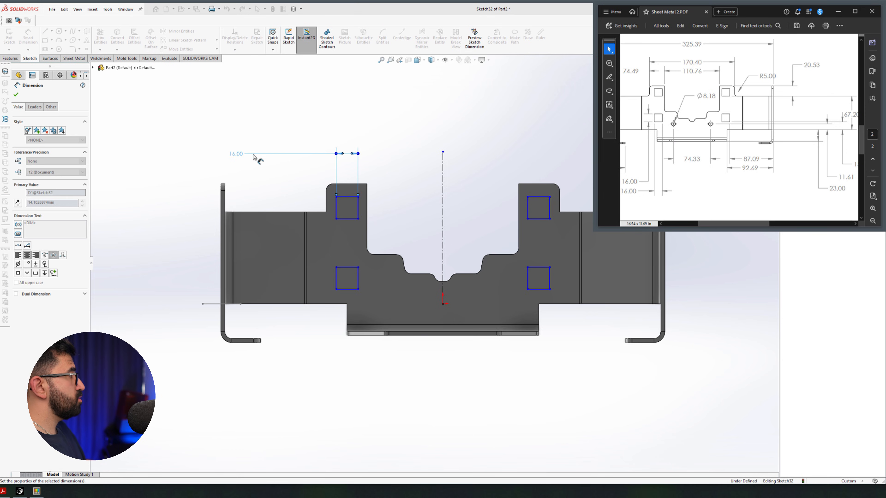
key("Escape")
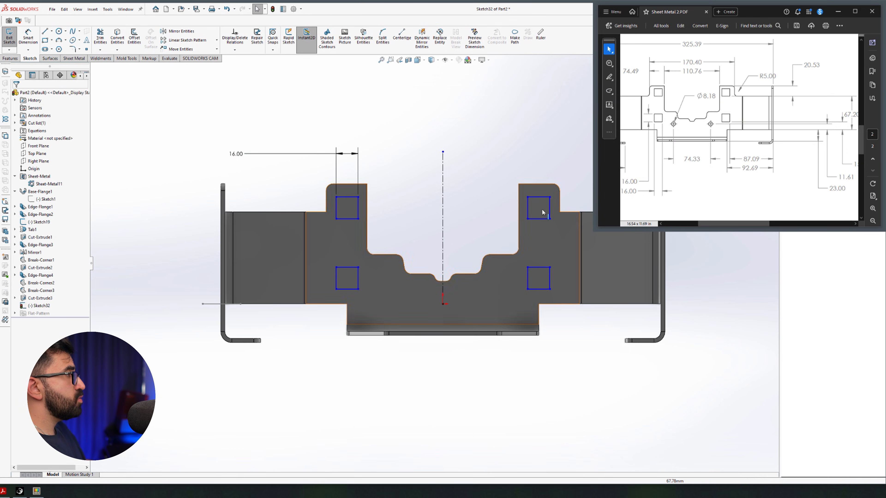
Step: Dimension the distance from the right tab's upper edge to the upper-right square's bottom edge as 20.53 mm
key("d")
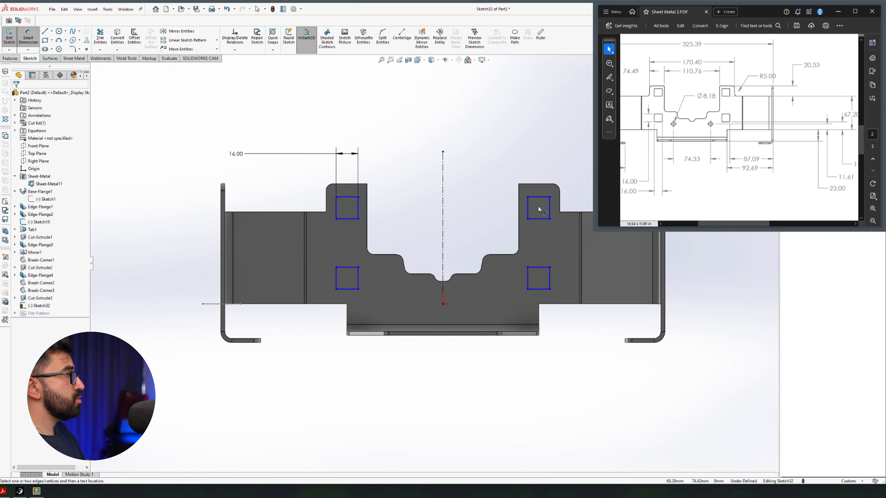
left_click(539, 218)
left_click(539, 184)
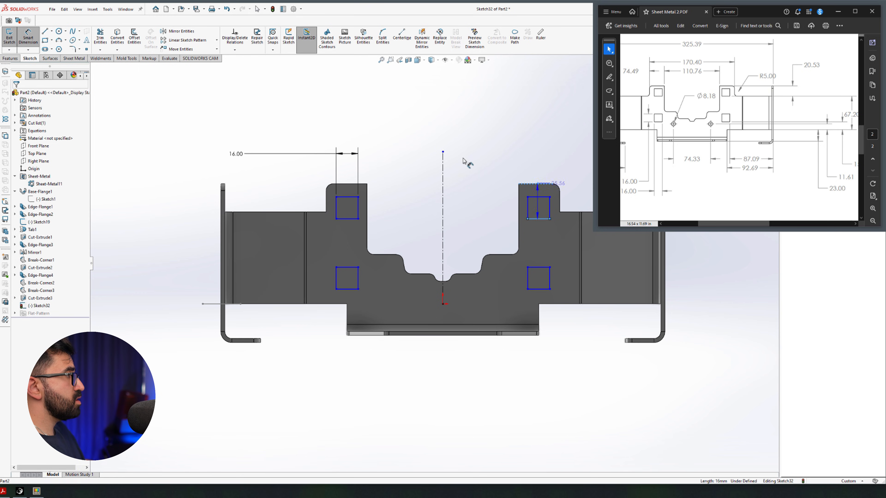
left_click(467, 163)
type("20.53")
key("Return")
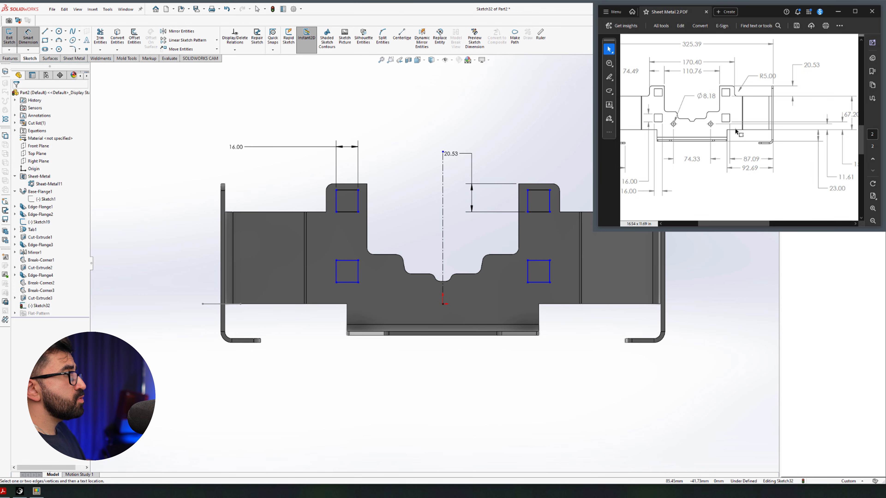
Step: Dimension the lower-right square's bottom edge 15.7 mm above the plate's lower edge, as given in the drawing
scroll(819, 162, "right", 2)
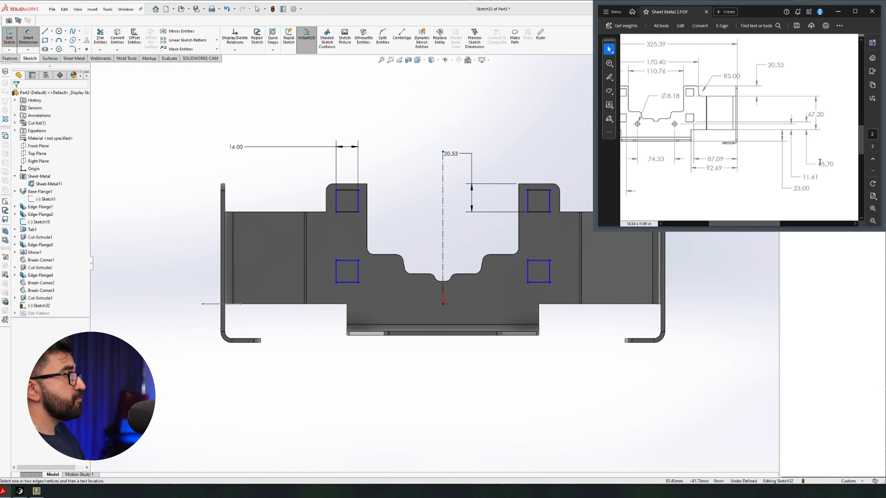
left_click(544, 285)
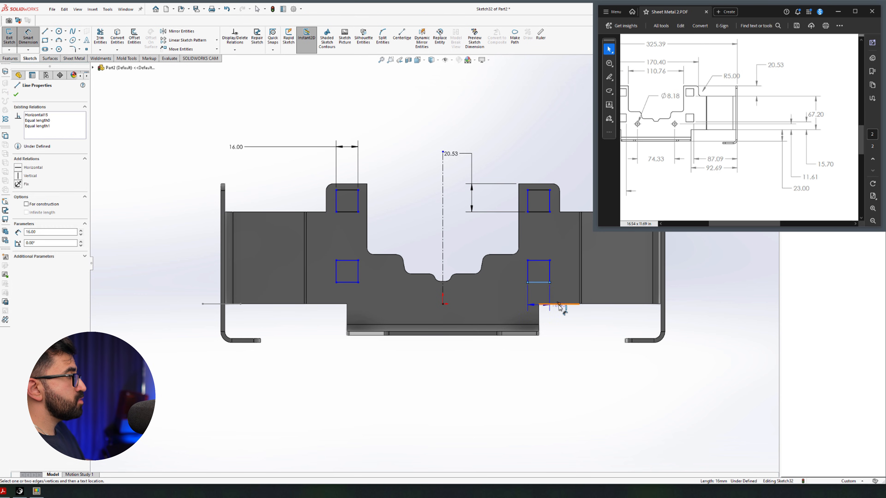
left_click(560, 304)
left_click(730, 337)
type("15.7")
key("Return")
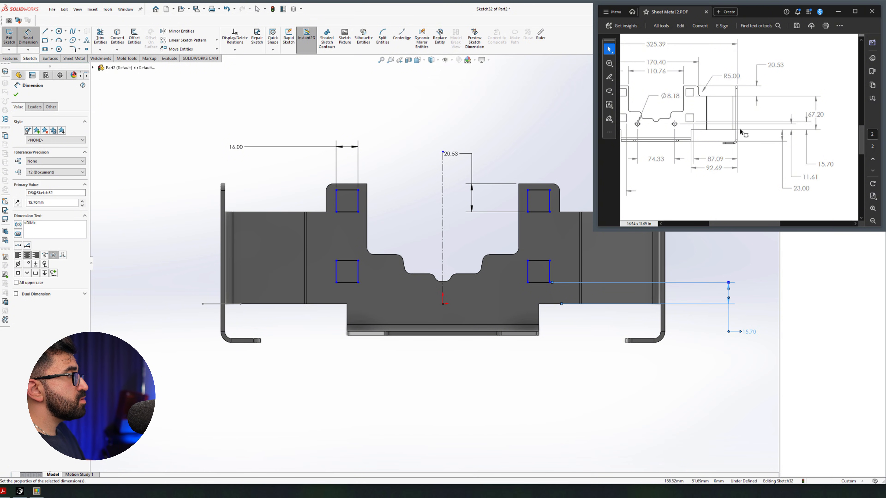
Step: Dimension the lower-right square's outer edge 87.09 mm from the bracket's right outer face
left_click(550, 271)
left_click(665, 258)
left_click(642, 389)
type("87")
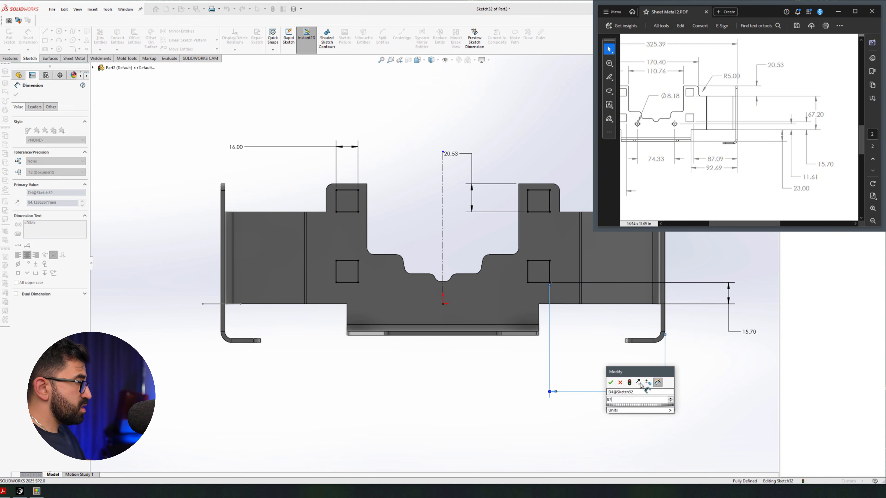
type(".09")
key("Return")
key("Escape")
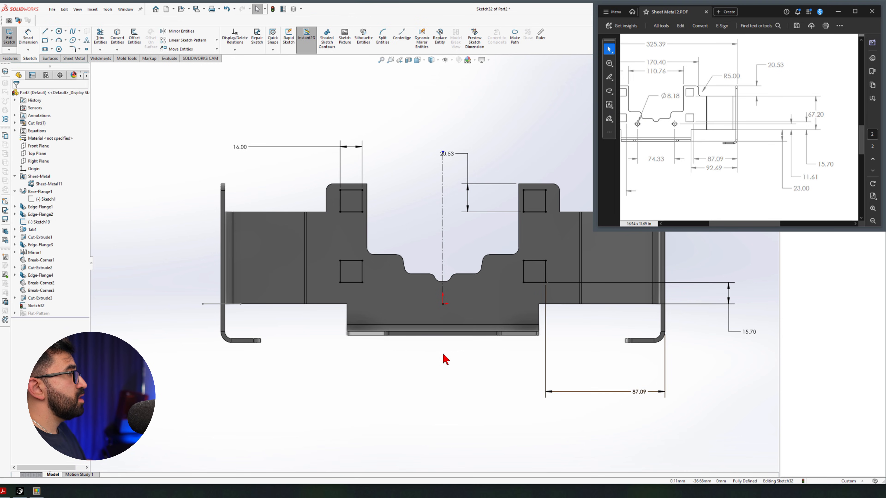
Step: Sketch a circle about 22 mm in diameter left of the origin and mirror it about the vertical centerline
right_click_drag(380, 333, 404, 331)
left_click(398, 297)
left_click(411, 290)
right_click_drag(411, 286, 405, 156)
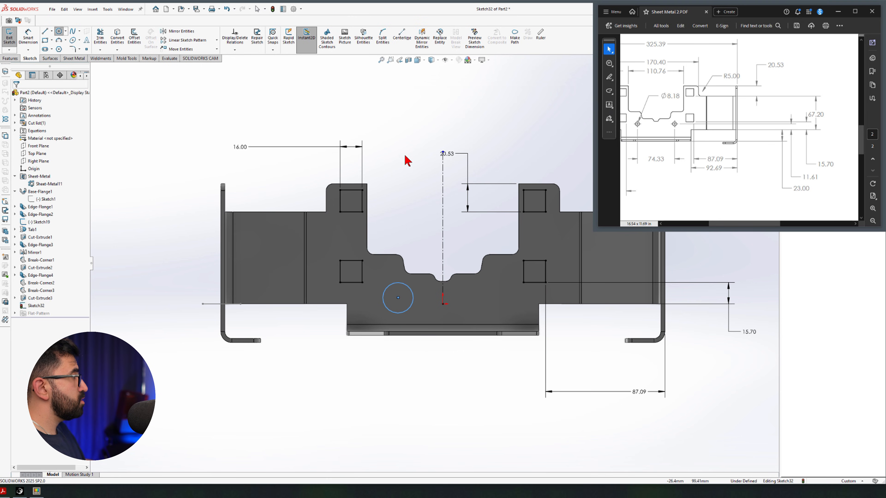
left_click_drag(376, 101, 458, 356)
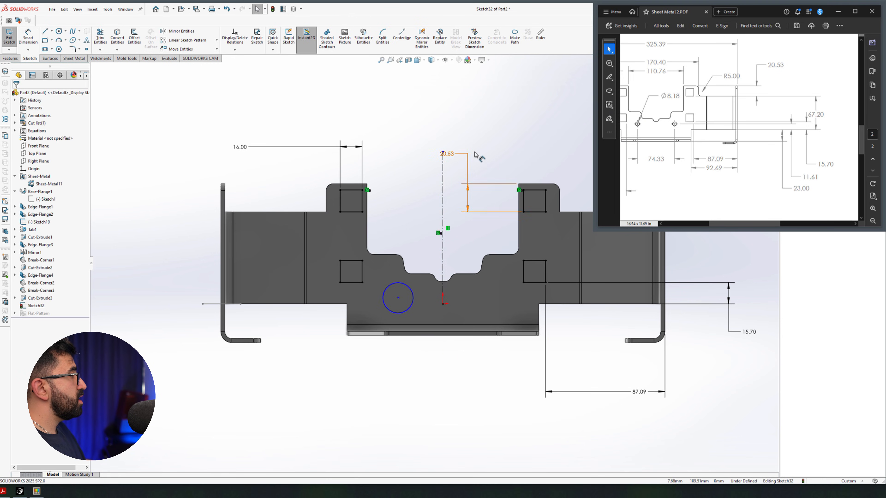
left_click_drag(378, 94, 471, 370)
left_click(180, 31)
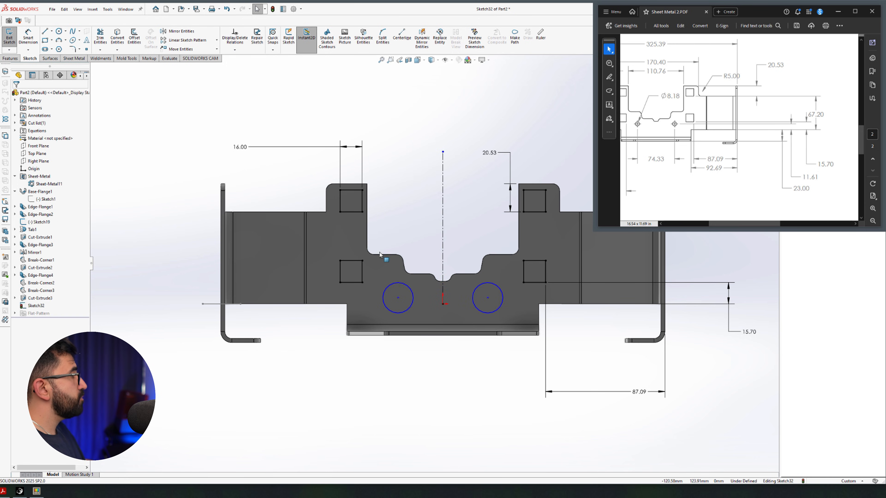
Step: Dimension the left circle's diameter as 8.18 mm from the drawing
right_click_drag(381, 254, 384, 217)
left_click_drag(773, 223, 752, 222)
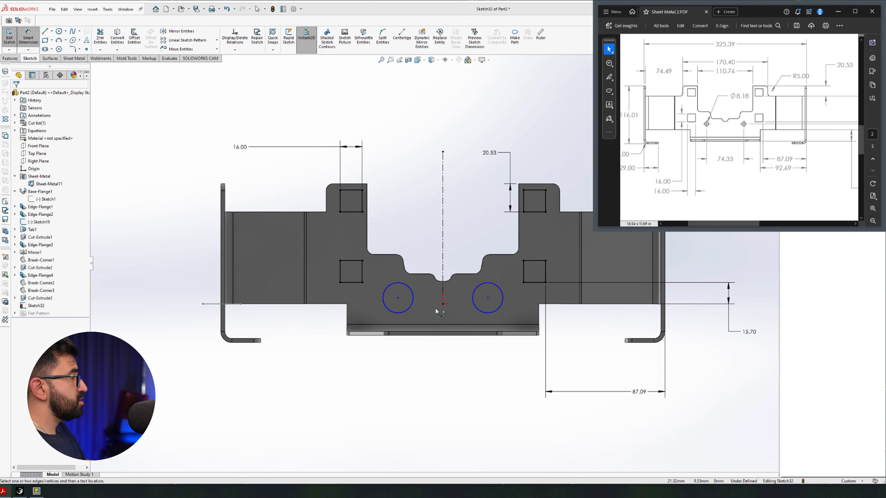
left_click(387, 309)
left_click(306, 366)
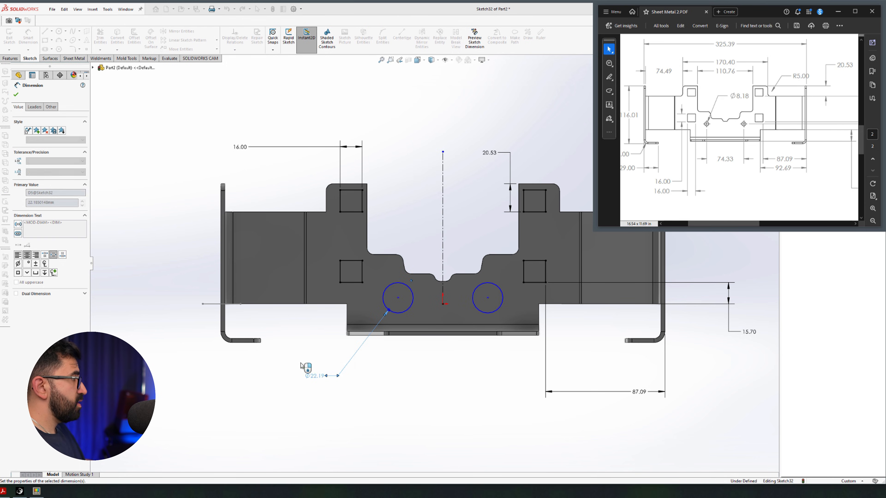
type("8.18")
key("Return")
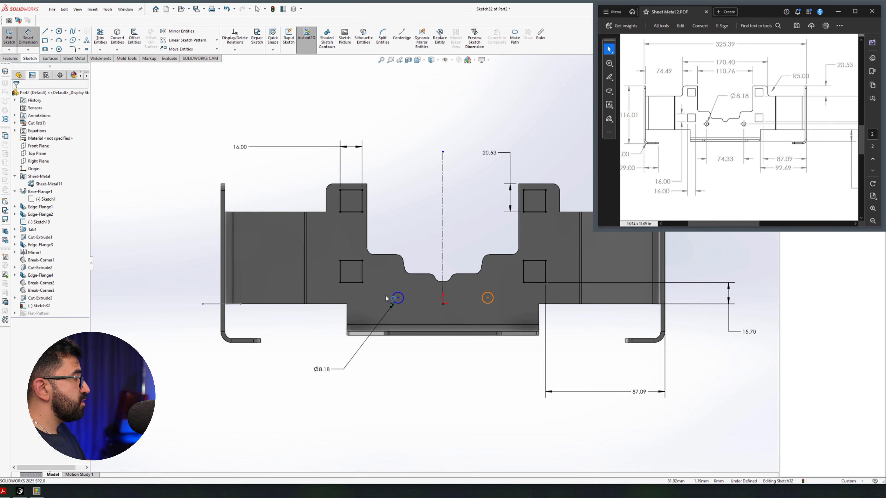
Step: Dimension the distance between the two circle centers as 74.33 mm
left_click(399, 306)
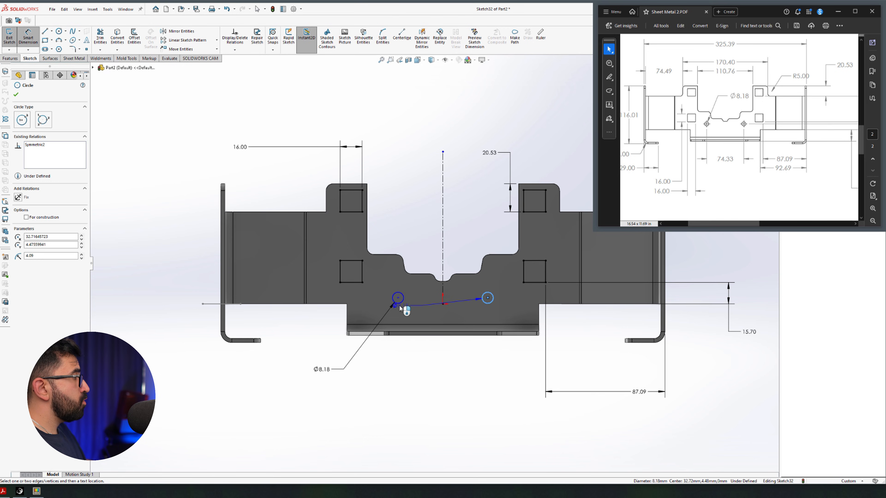
left_click(487, 298)
left_click(452, 378)
type("74.3")
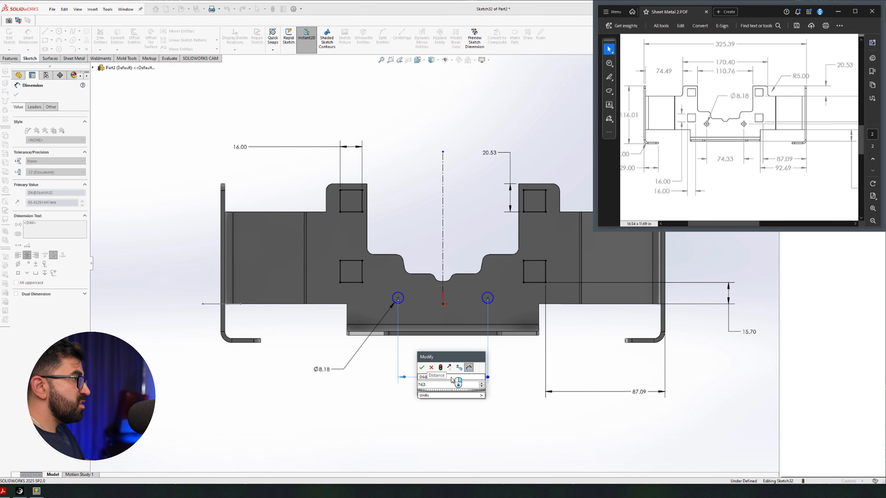
type("3")
key("Return")
Step: Dimension the right circle's center 11.61 mm from the base plate's lower edge, as given in the drawing
left_click_drag(732, 224, 751, 224)
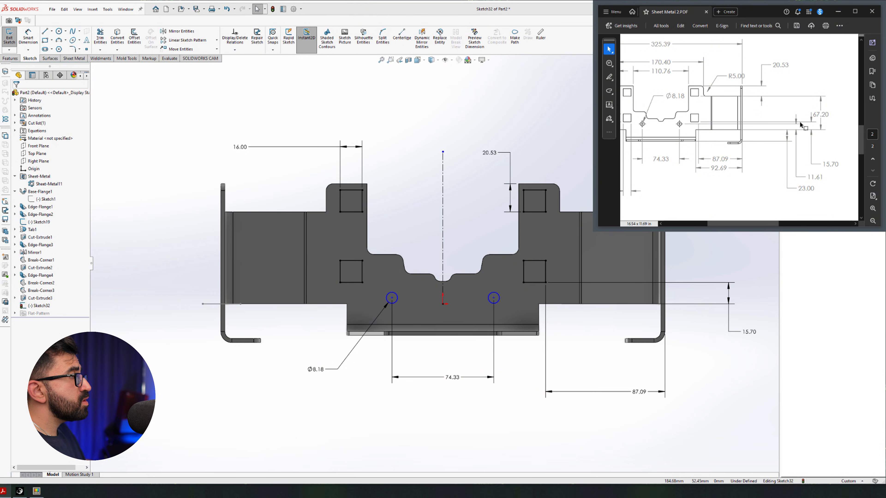
right_click_drag(485, 421, 486, 387)
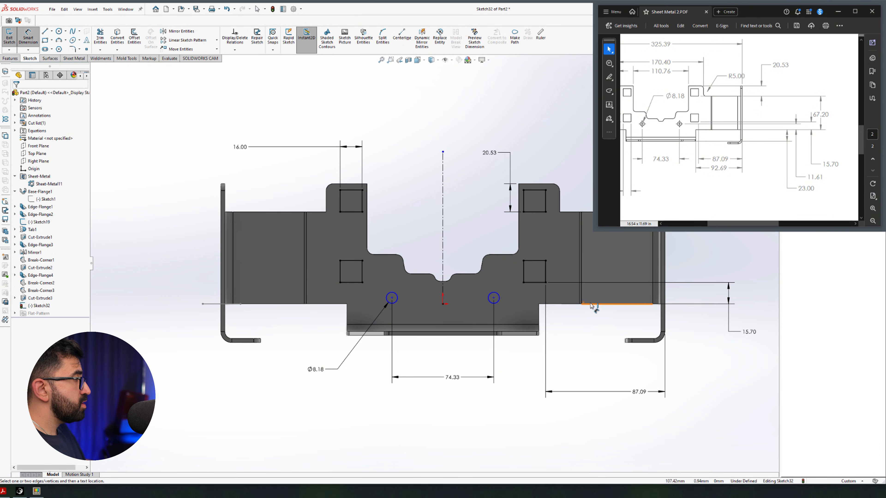
left_click(589, 304)
left_click(493, 298)
left_click(689, 372)
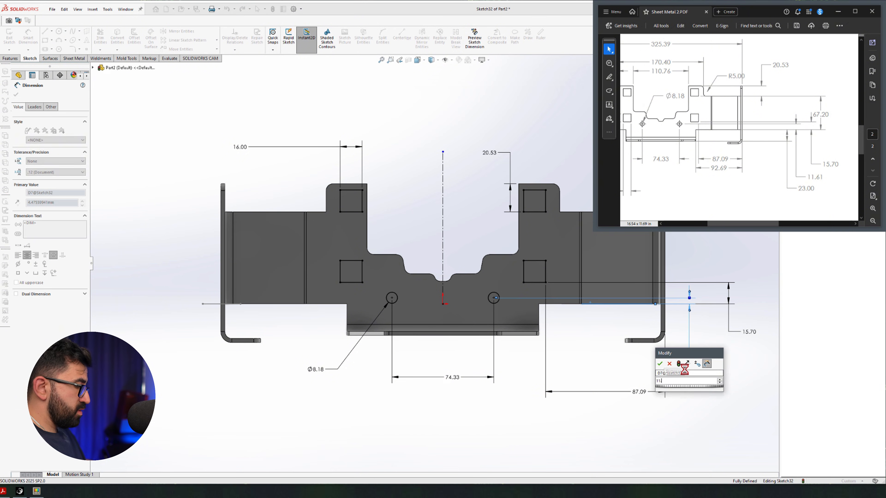
type("11.61")
key("Return")
left_click(16, 94)
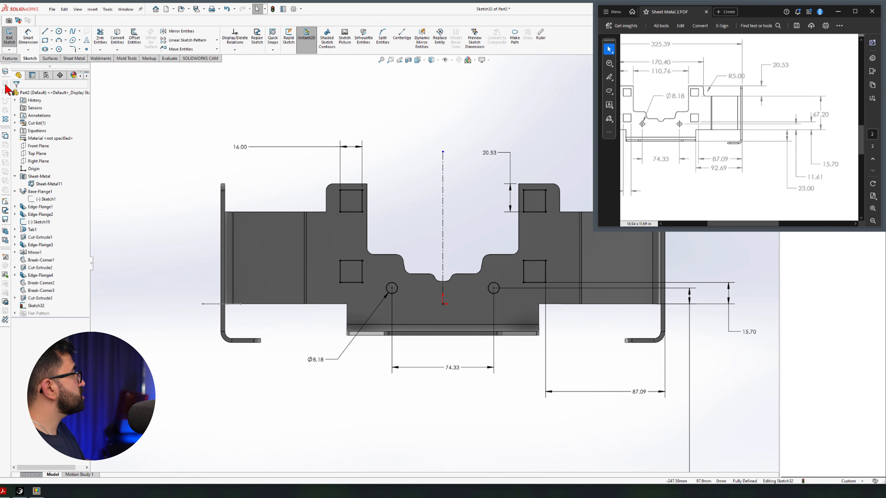
Step: Cut the four squares and two circles through the base plate with a blind 10 mm Extruded Cut
left_click(9, 58)
left_click(102, 36)
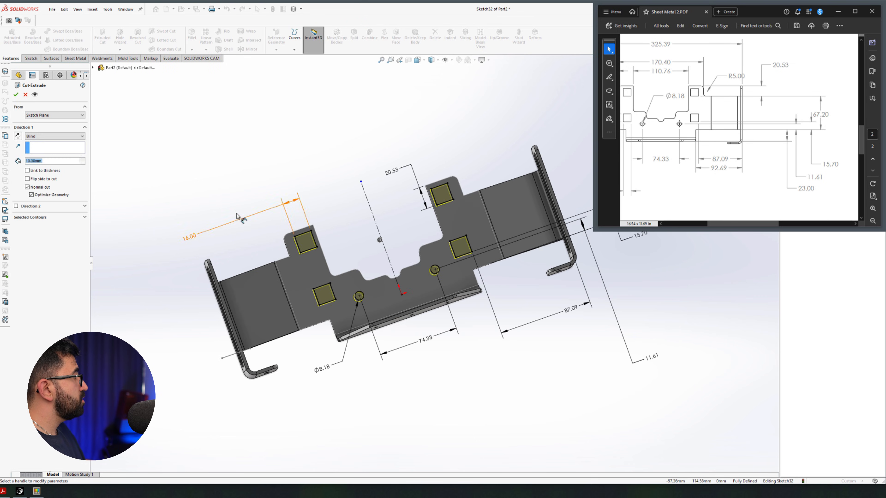
middle_click_drag(412, 350, 432, 215)
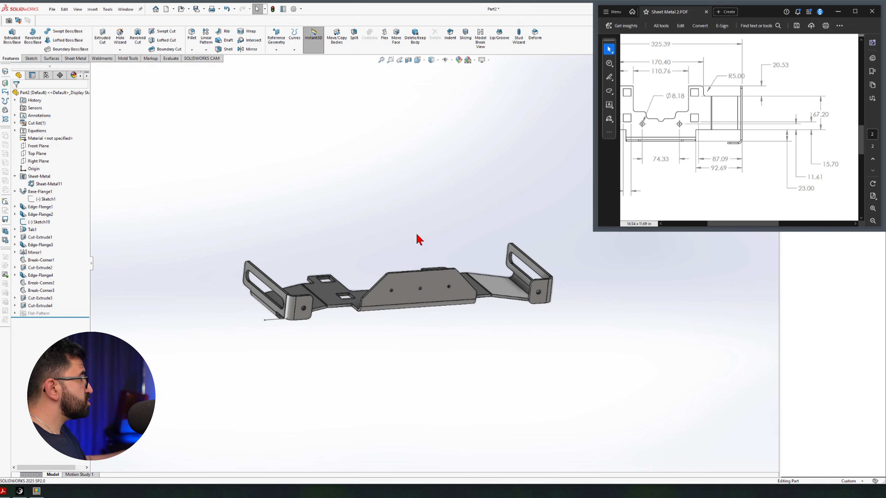
Step: Measure the overall distance between the outer faces of the two slotted end flanges
key("m")
left_click_drag(720, 224, 702, 224)
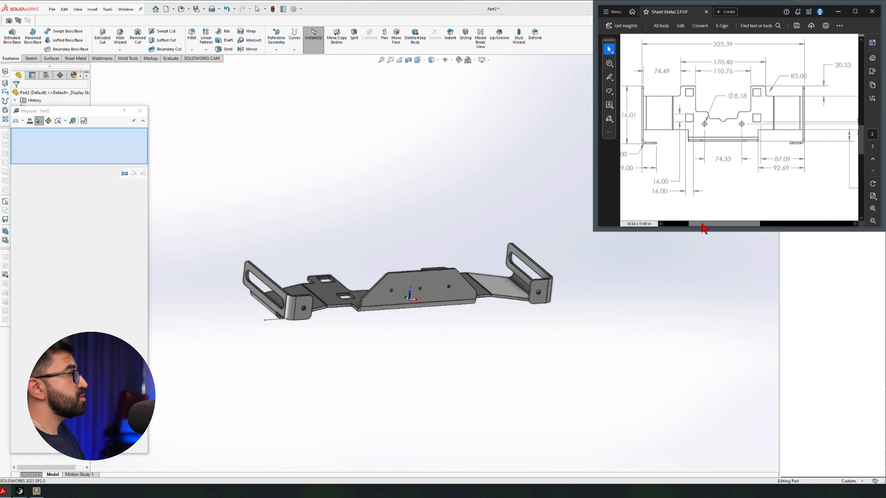
scroll(704, 160, "down", 3, "ctrl")
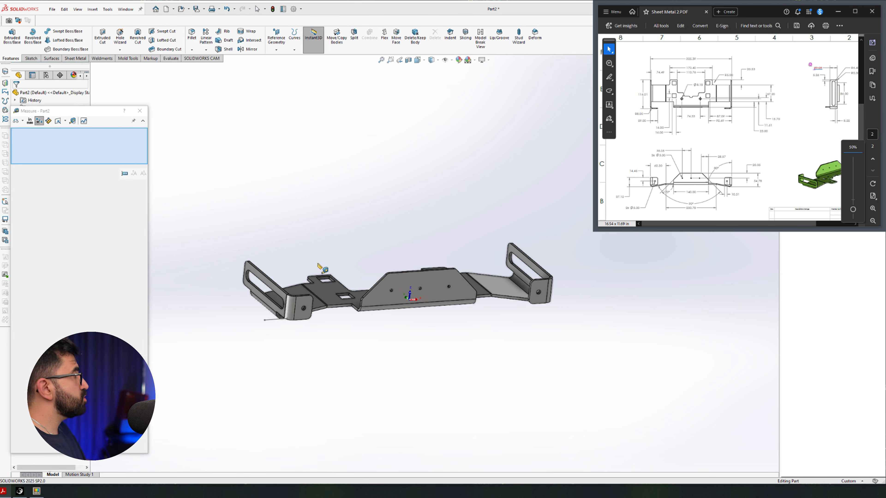
scroll(249, 296, "down", 2)
left_click(282, 292)
scroll(281, 293, "up", 3)
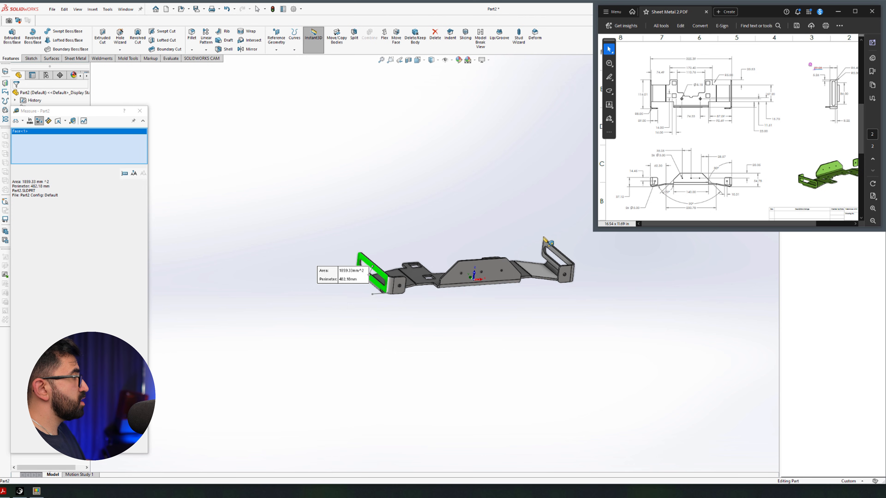
scroll(527, 233, "down", 1)
middle_click_drag(527, 233, 458, 277)
left_click(570, 271)
scroll(436, 239, "down", 3)
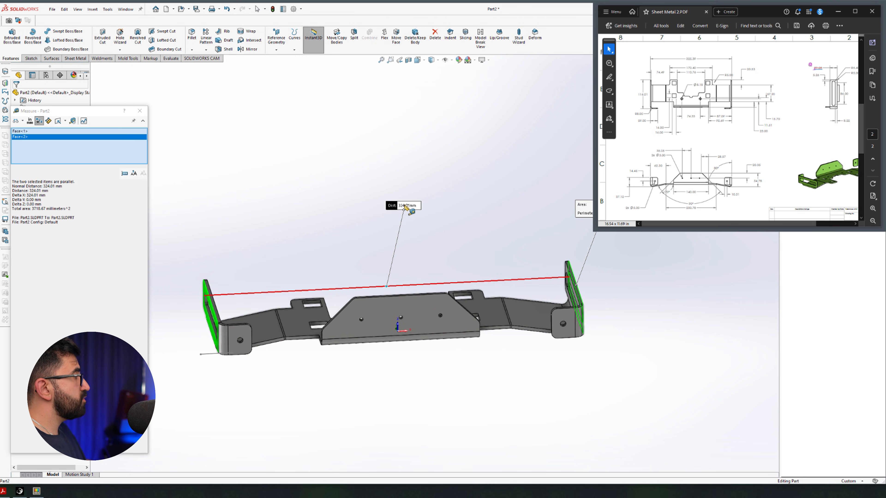
Step: Look up the bracket's overall width in the drawing and calculate 325.39 minus 324.01 in Calculator
scroll(709, 195, "up", 3)
scroll(682, 147, "down", 3)
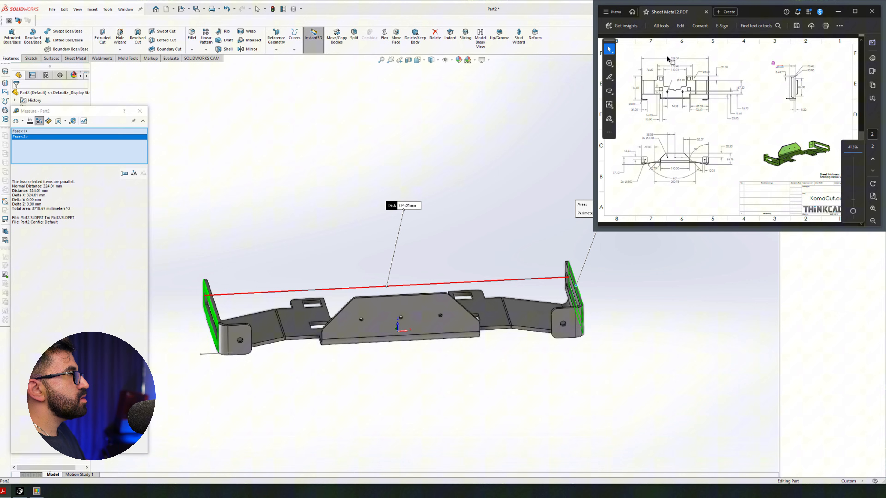
scroll(670, 59, "up", 3, "ctrl")
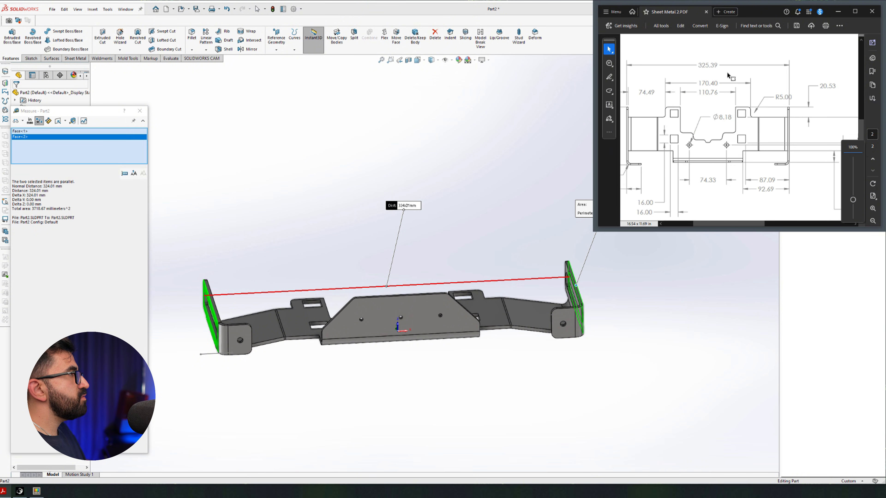
scroll(616, 139, "down", 2, "ctrl")
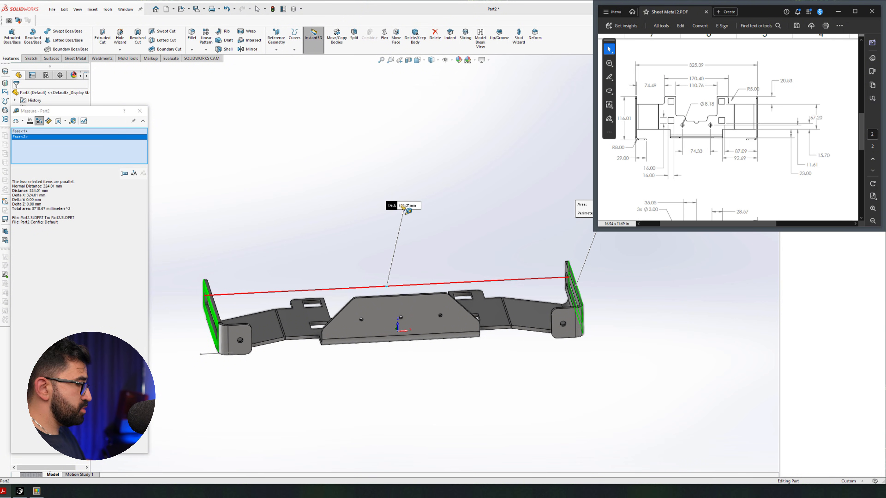
key("XF86Calculator")
type("32")
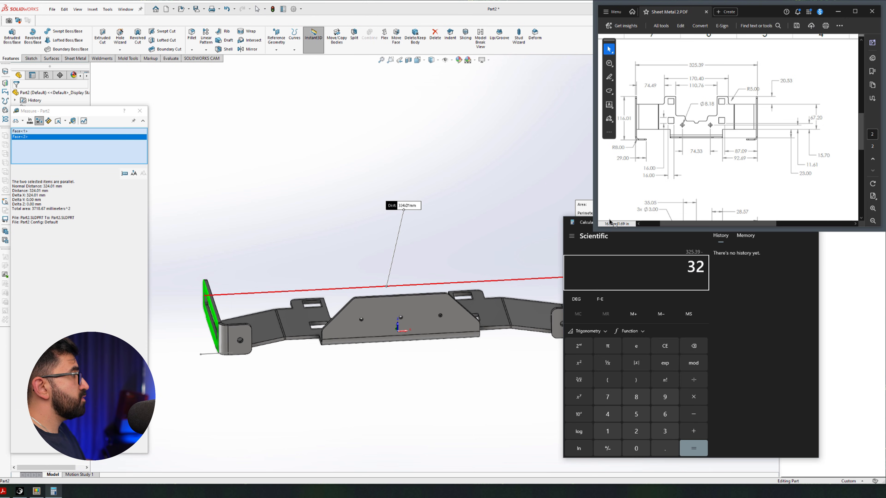
type("501")
key("Return")
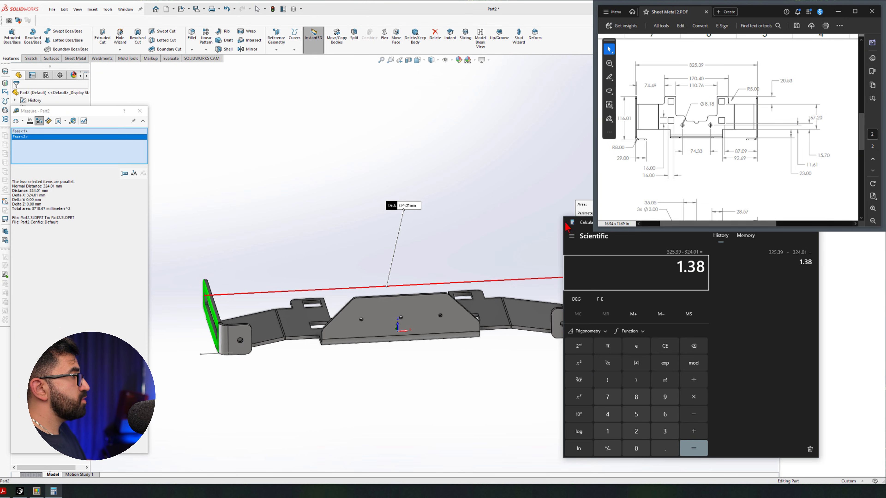
left_click_drag(576, 227, 502, 292)
left_click(735, 288)
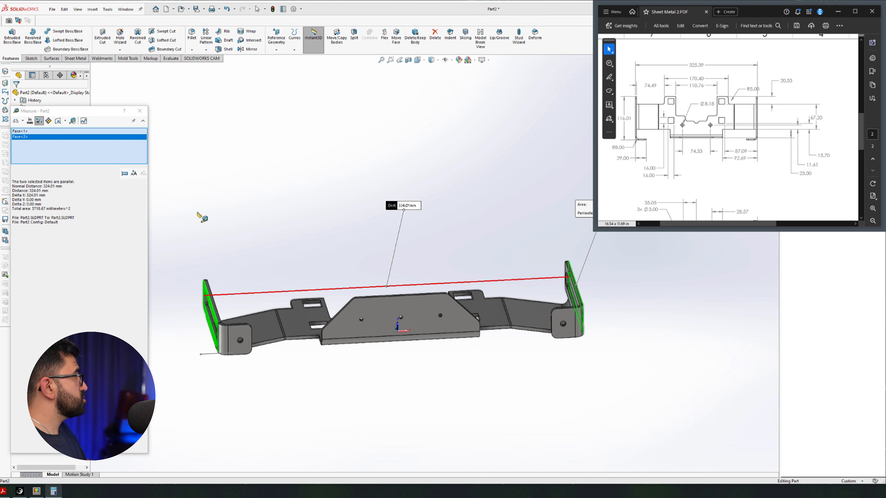
left_click(141, 111)
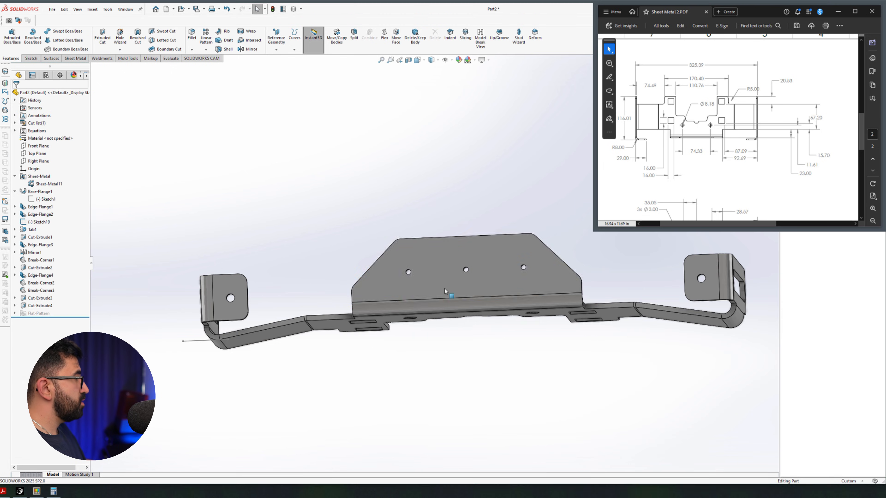
Step: Measure from the left end flange's outer edge to the sloped arm's upper bend and compare it with the drawing
key("space")
left_click(528, 313)
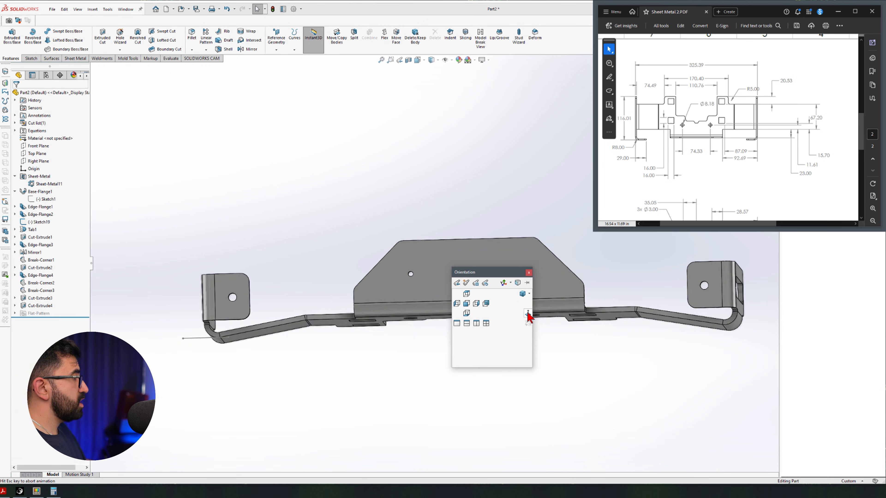
left_click(171, 58)
left_click(52, 34)
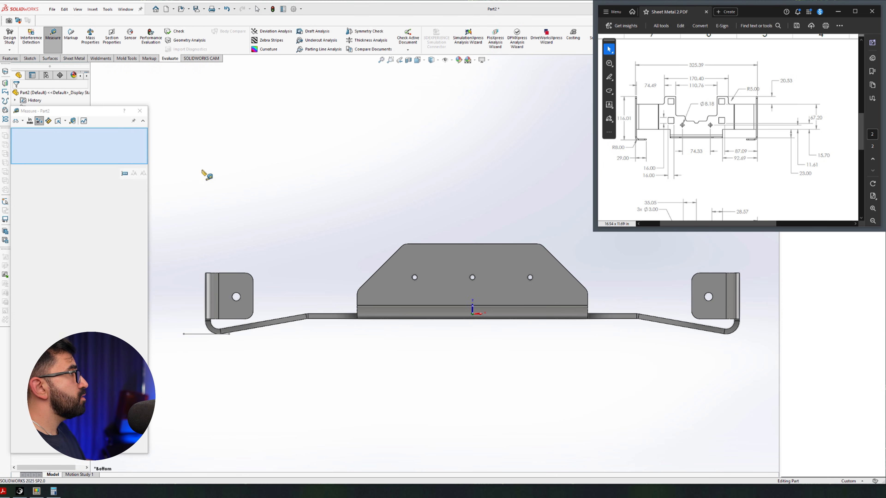
scroll(207, 175, "up", 4)
left_click(206, 296)
left_click(547, 387)
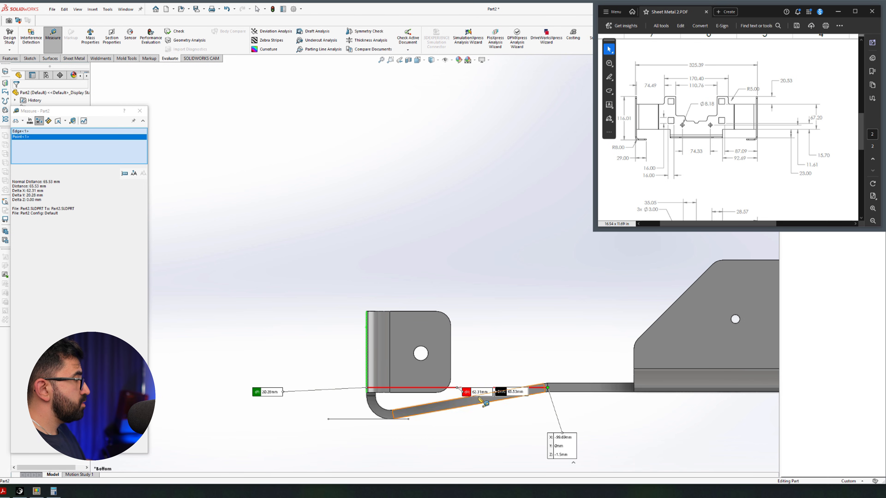
scroll(652, 154, "down", 3)
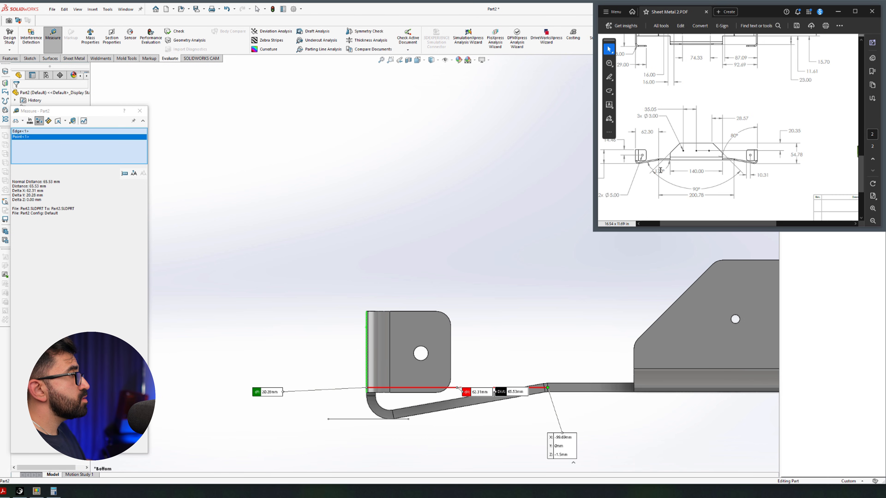
left_click(572, 222)
Step: Measure the distance between the left and right bends where the sloped arms leave the base plate
scroll(652, 243, "down", 5)
scroll(413, 330, "up", 4)
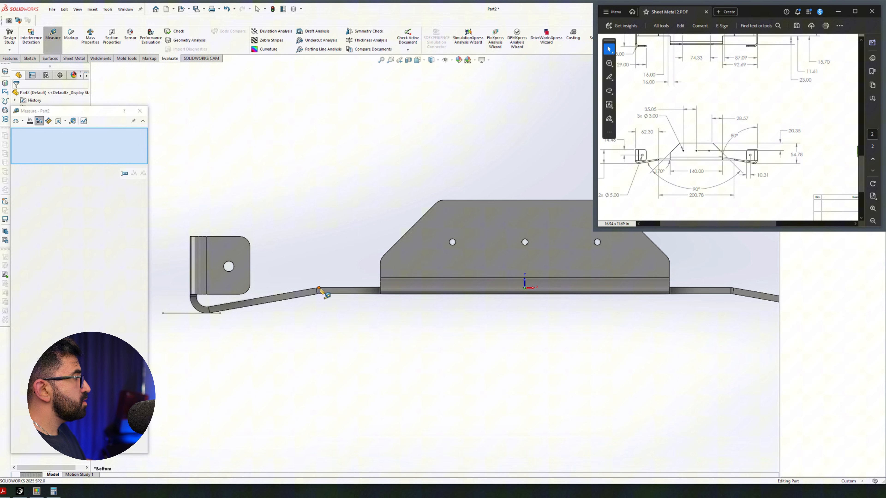
left_click(319, 289)
left_click(731, 291)
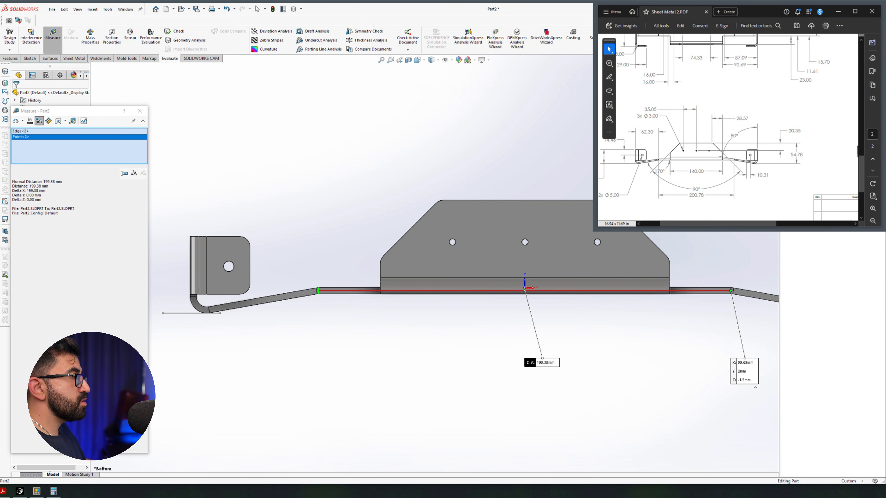
key("alt+Tab")
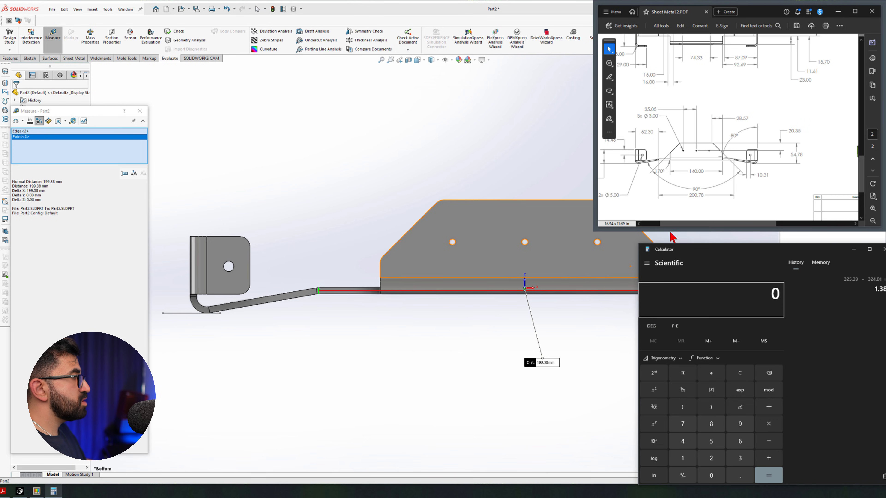
left_click(882, 249)
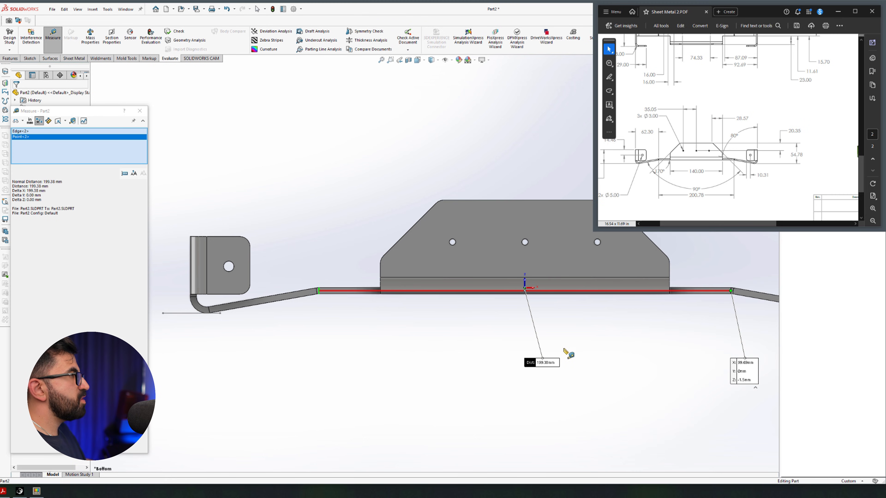
scroll(422, 290, "up", 3)
left_click(139, 111)
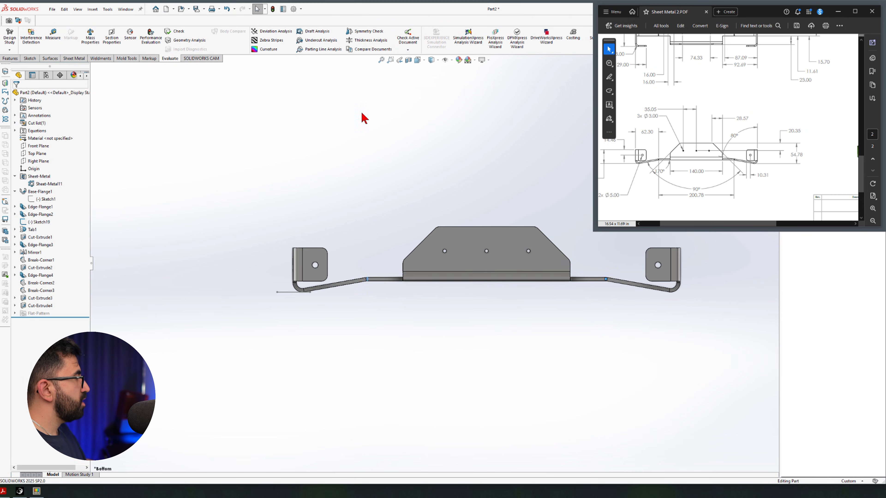
Step: Edit the Edge-Flange1 feature of the sloped arms and set its flange position to Bend Outside
middle_click_drag(362, 120, 387, 168)
middle_click_drag(421, 278, 378, 293)
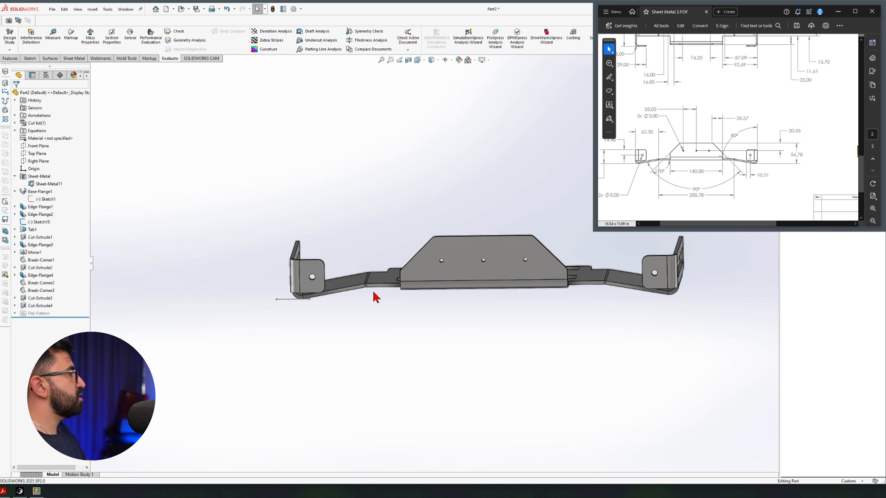
scroll(373, 294, "down", 6)
left_click(374, 242)
left_click(32, 207)
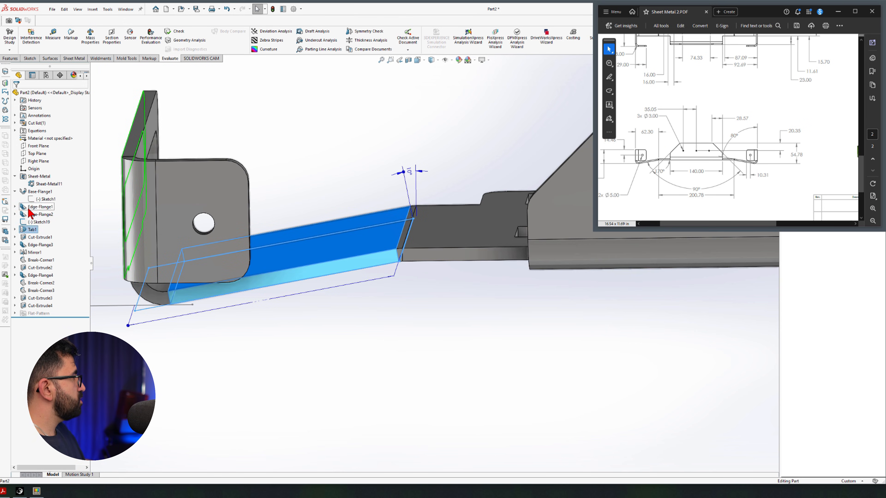
left_click(36, 188)
scroll(394, 267, "down", 3)
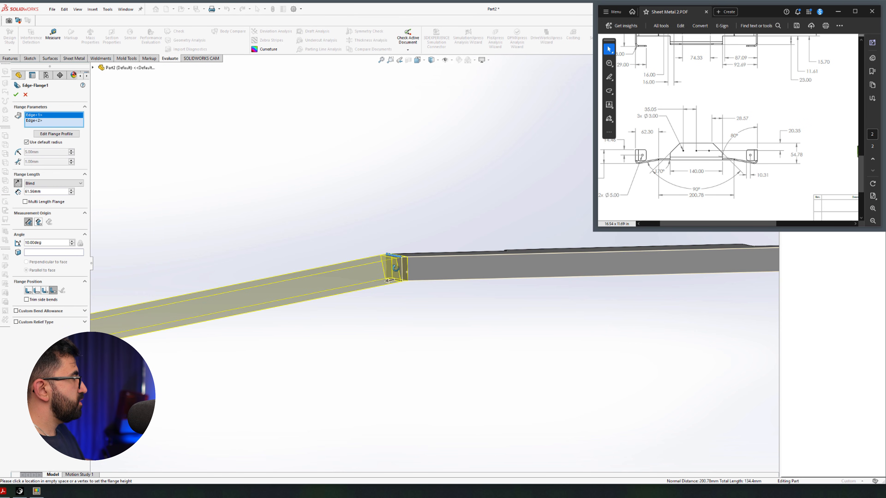
left_click(44, 291)
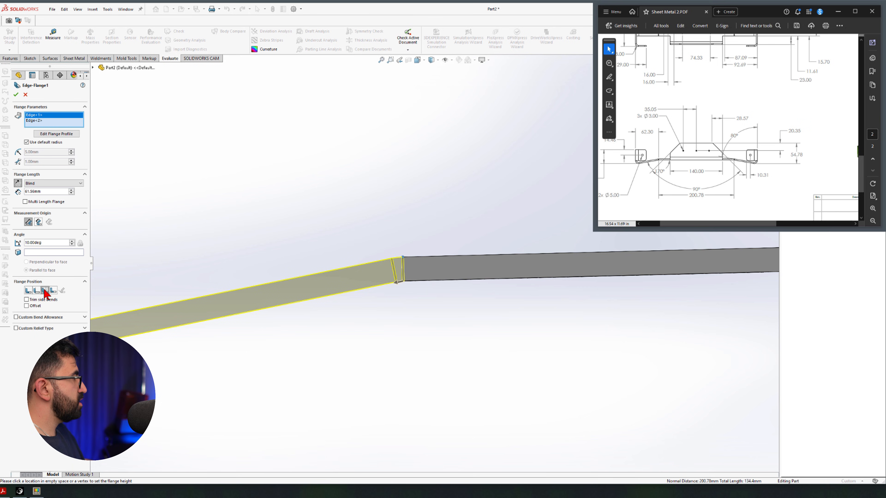
scroll(449, 263, "up", 3)
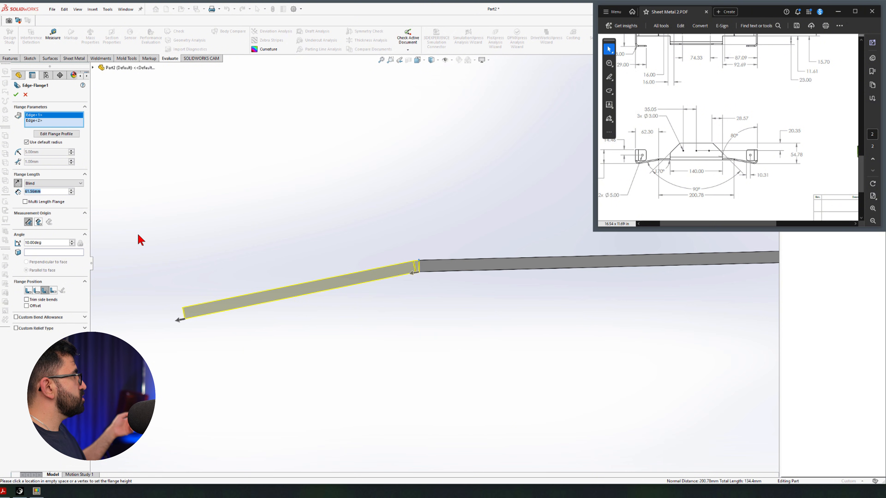
Step: Set the sloped arms' flange length to 60 mm and apply the change
type("60")
key("Return")
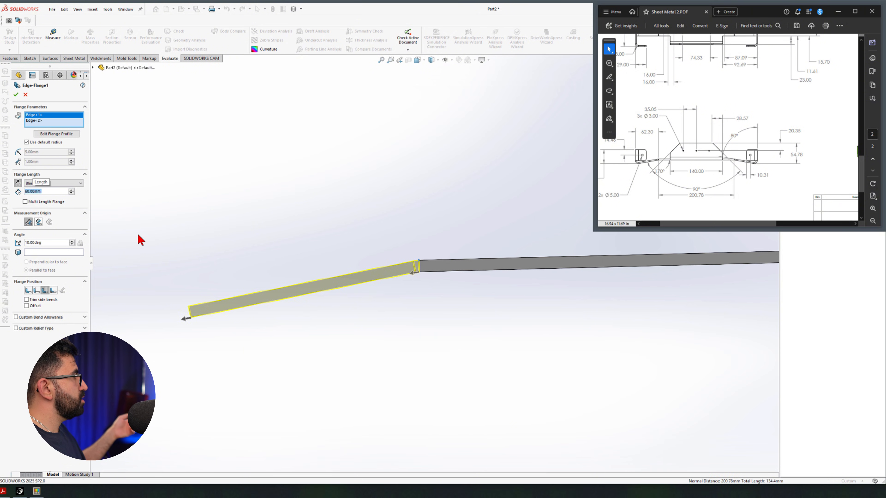
left_click(16, 95)
Step: Measure the distance between the slotted end flanges' outer faces again and check it against the drawing's overall width
middle_click_drag(316, 306, 509, 256)
key("m")
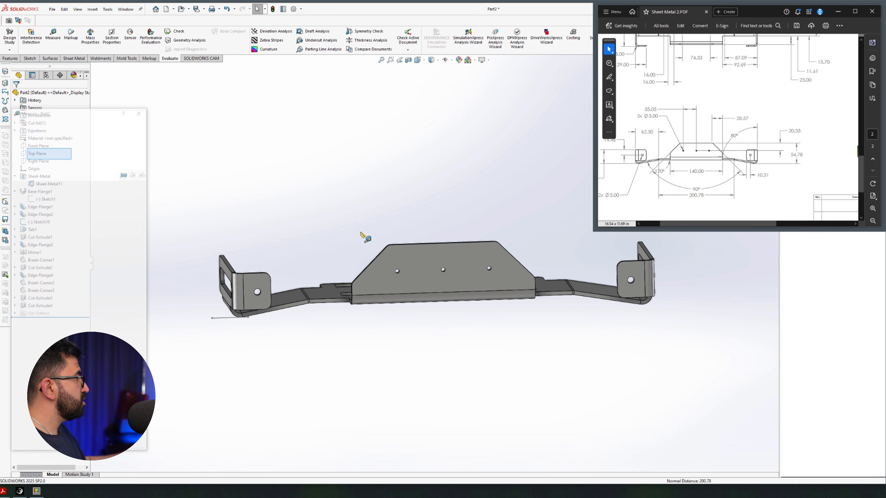
middle_click_drag(366, 235, 389, 243)
left_click(236, 279)
left_click(259, 278)
left_click(248, 278)
middle_click_drag(251, 281, 176, 283)
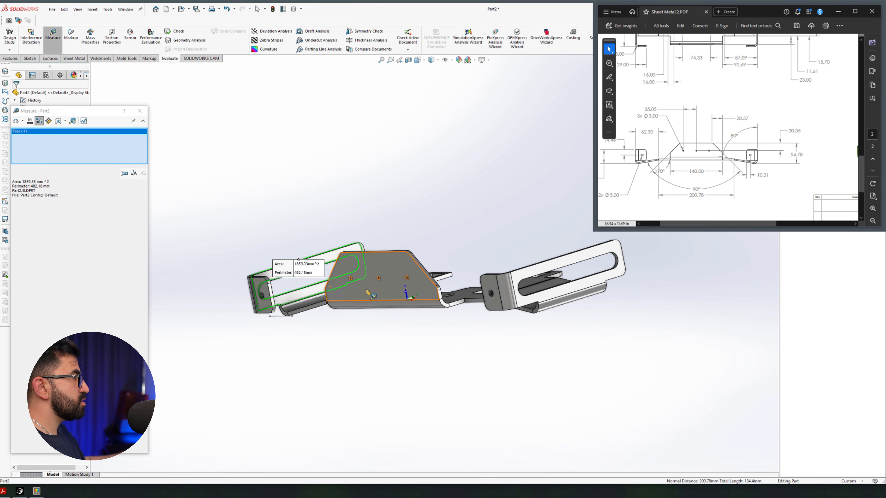
left_click(555, 270)
middle_click_drag(508, 178, 572, 190)
scroll(770, 200, "up", 3)
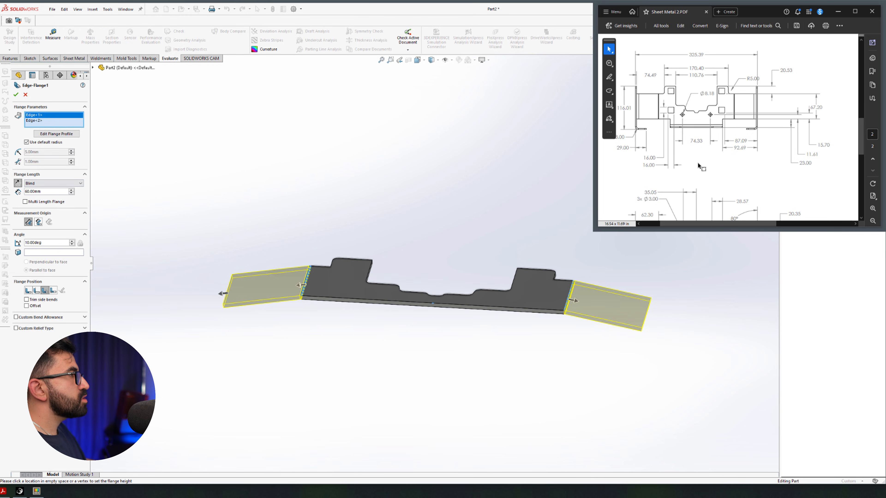
Step: Set the sloped arms' flange length to 62.3 mm and apply the change
scroll(697, 169, "down", 2)
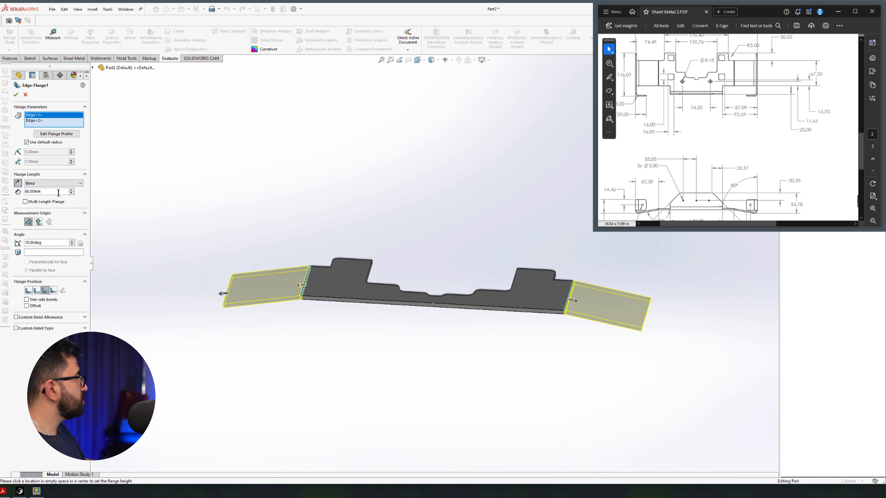
type(".3")
key("Return")
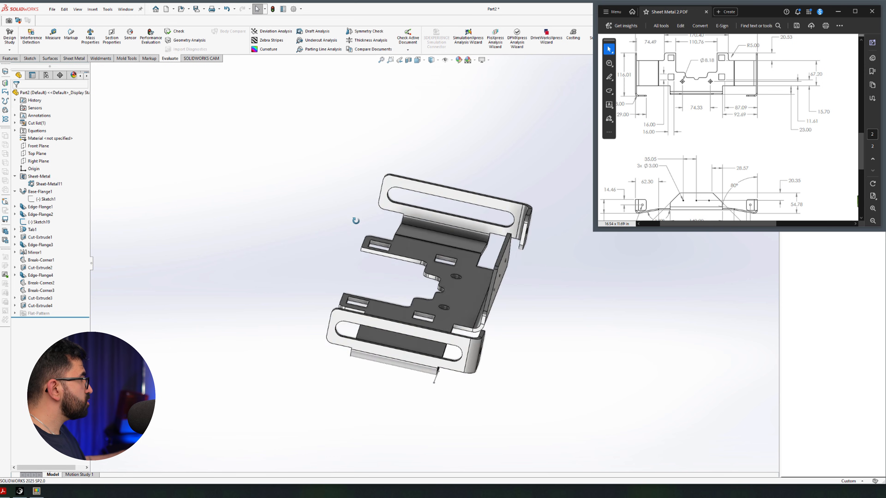
Step: Measure the distance between the two slotted end flanges' outer faces and compare it with the overall width in the drawing
middle_click_drag(355, 219, 281, 291)
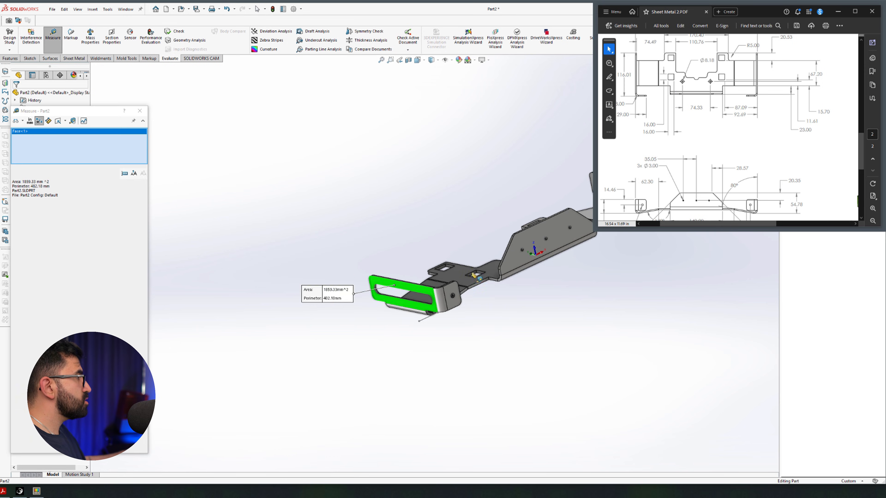
middle_click_drag(471, 273, 364, 365)
left_click(554, 297)
middle_click_drag(461, 303, 404, 249)
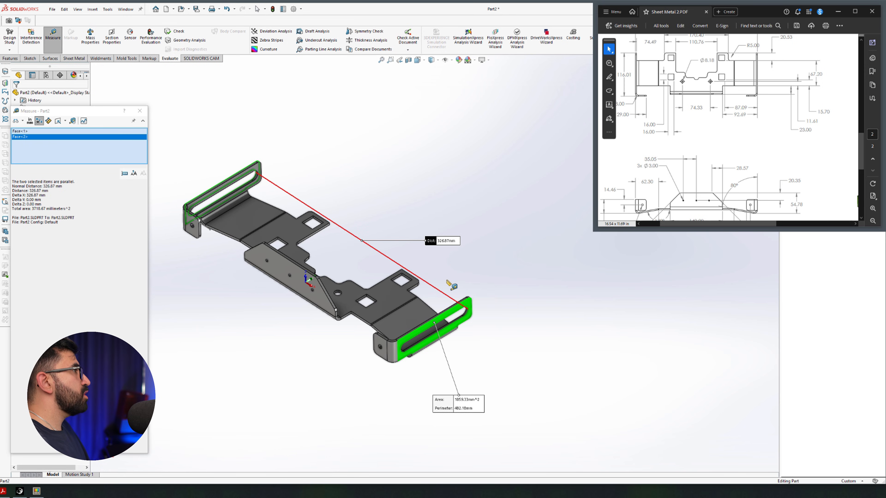
scroll(725, 129, "up", 1)
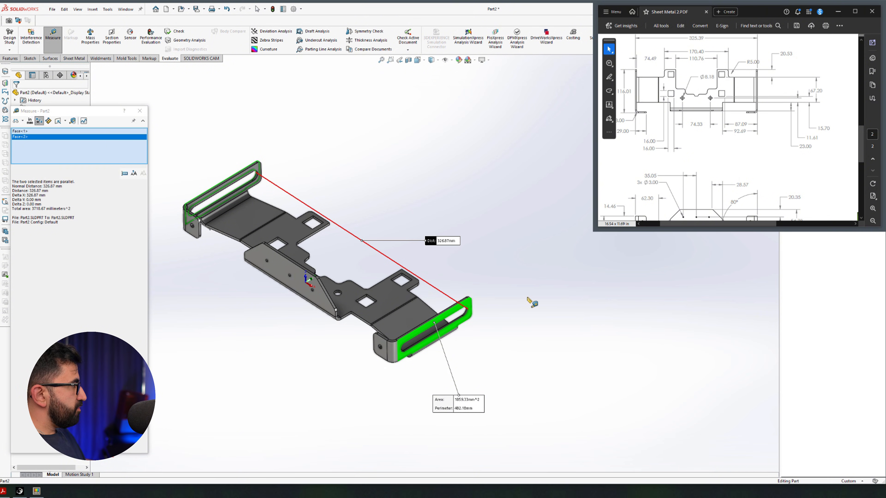
left_click(528, 299)
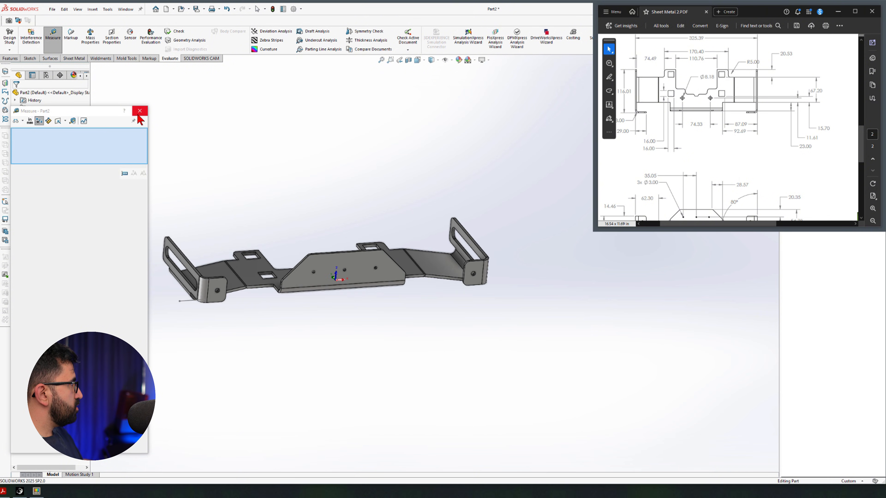
Step: Edit the Edge-Flange1 feature and set the sloped arms' flange length to 61 mm
left_click(138, 114)
middle_click_drag(244, 176, 237, 174)
left_click(39, 207)
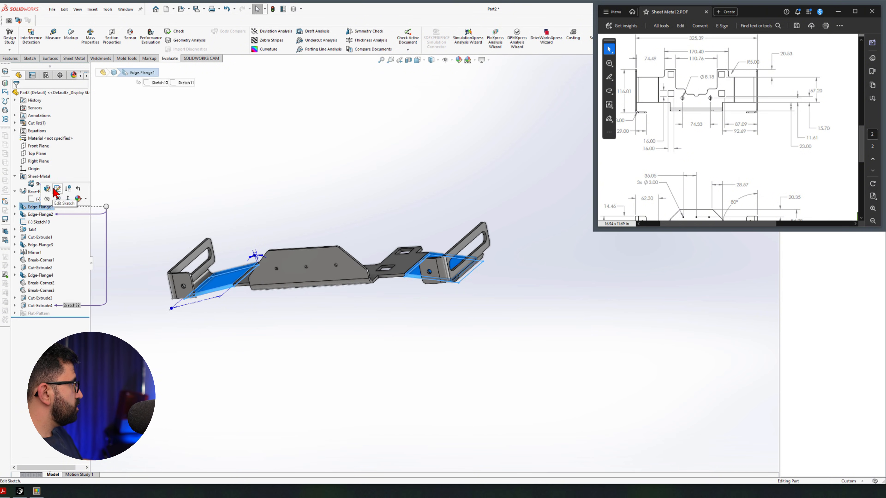
left_click(53, 190)
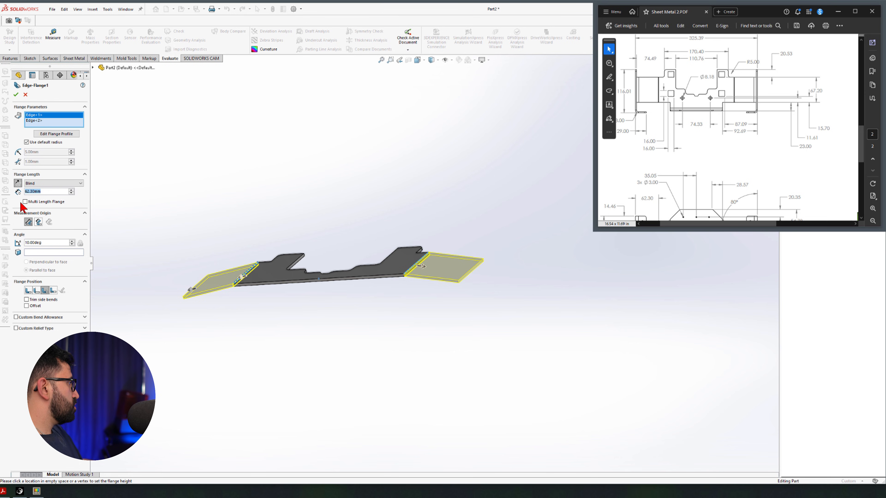
type("61")
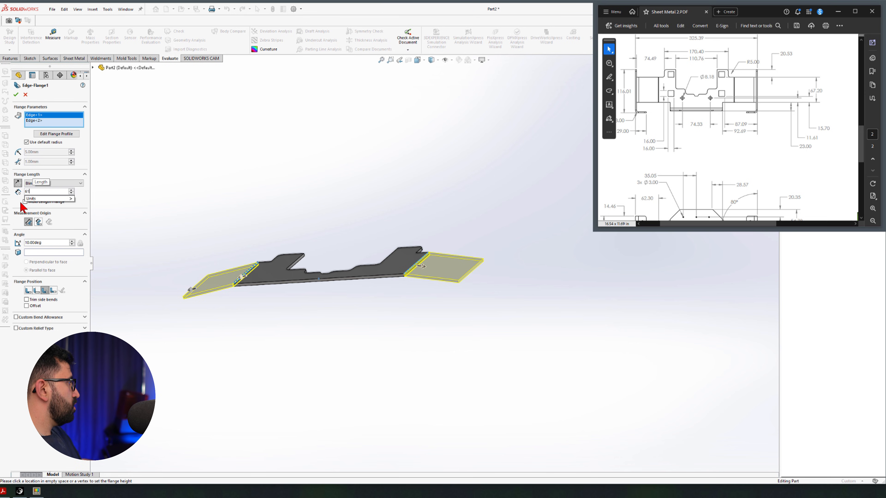
key("Return")
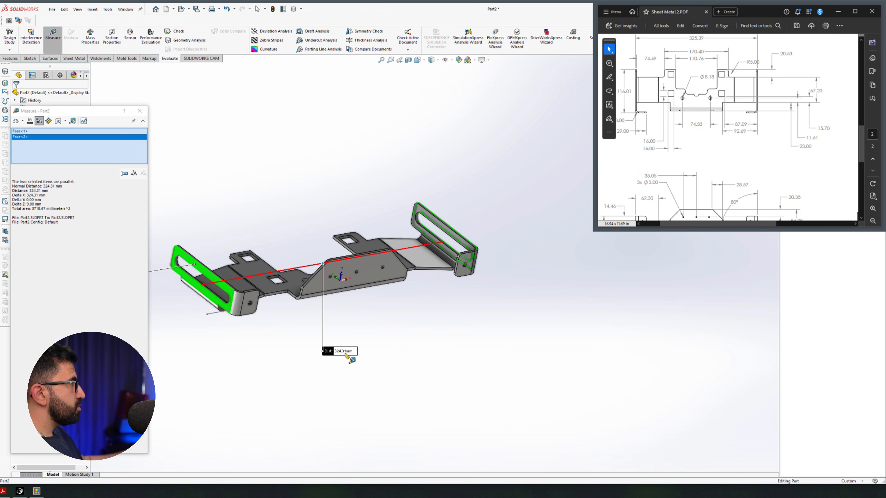
Step: Edit Edge-Flange1 again and increase the sloped arms' flange length to 61.75 mm
left_click(48, 187)
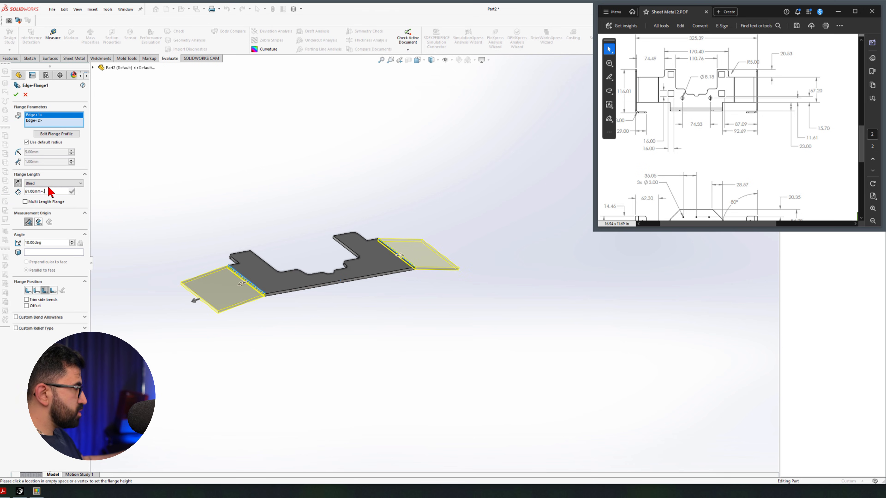
key("Return")
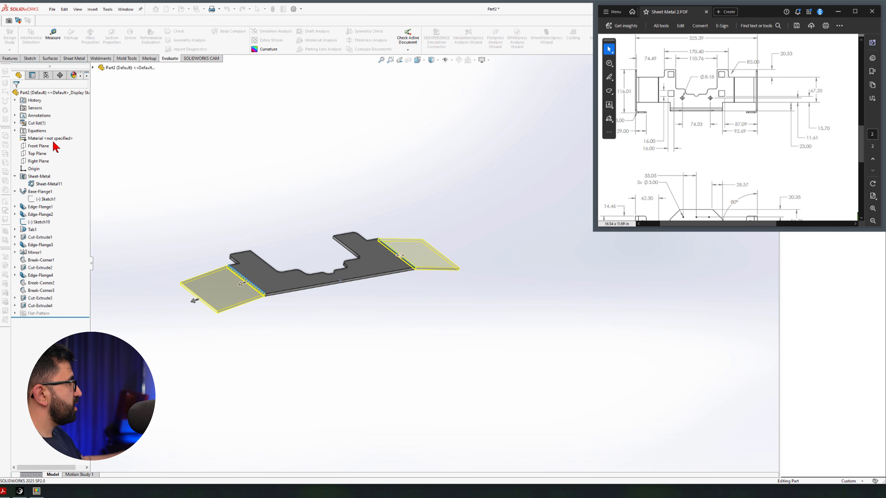
Step: Measure the outer width across the slotted end flanges after the latest change to the sloped arms
left_click(53, 38)
left_click(187, 261)
middle_click_drag(466, 258, 466, 229)
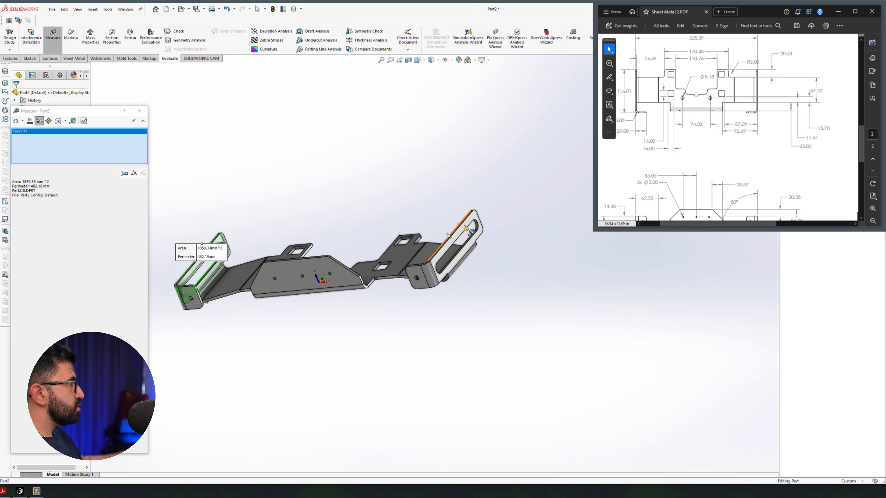
left_click(464, 230)
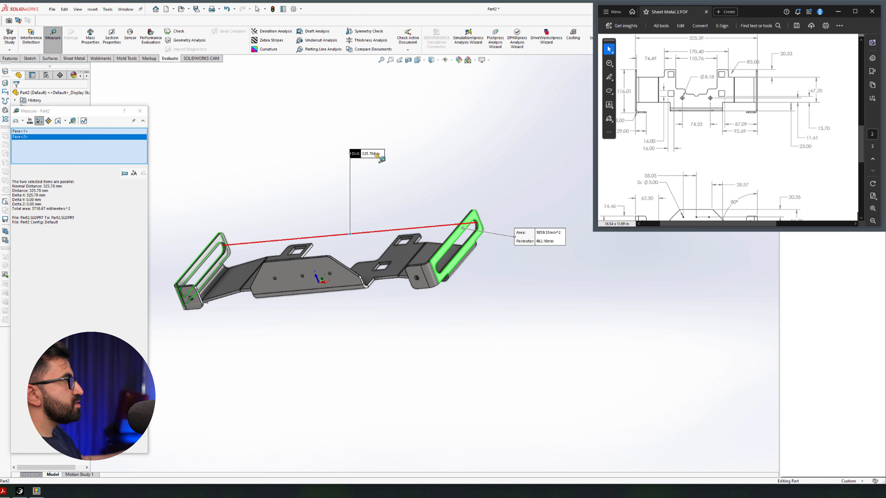
left_click(144, 112)
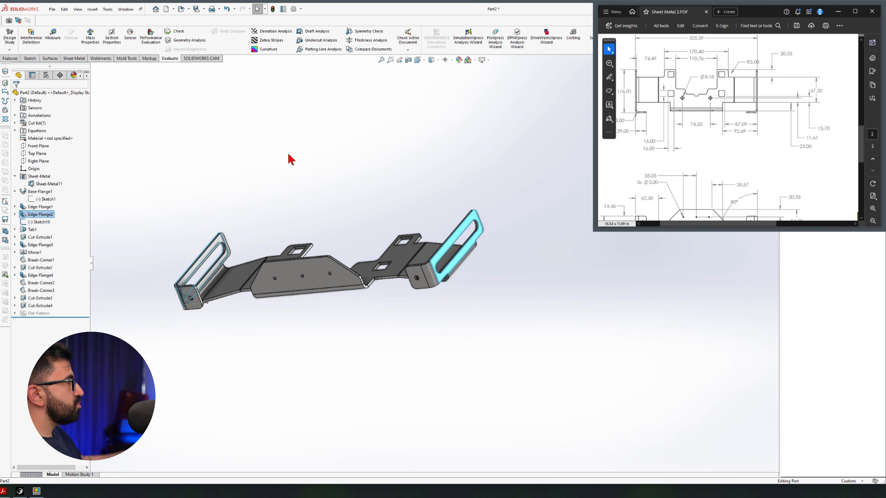
Step: Edit Edge-Flange1 and fine-tune the sloped arms' flange length by subtracting a fraction of 0.39 mm from 61.75 mm
left_click(281, 167)
left_click(41, 206)
left_click(45, 186)
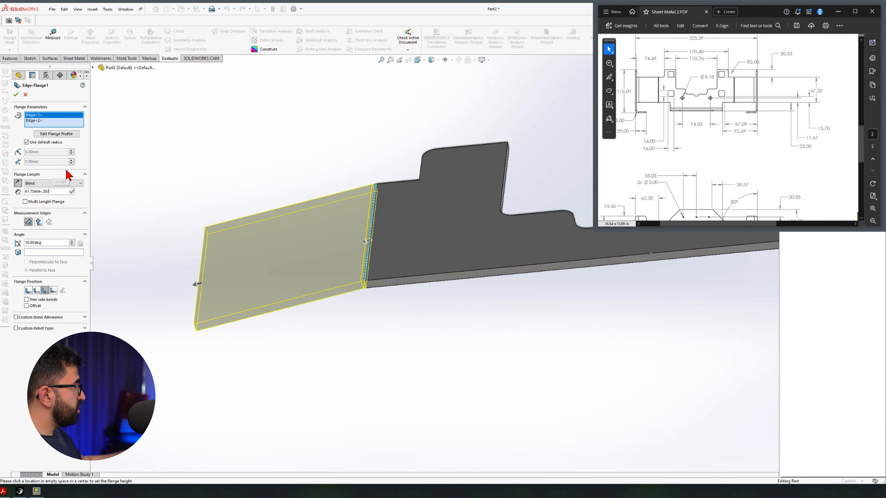
key("Return")
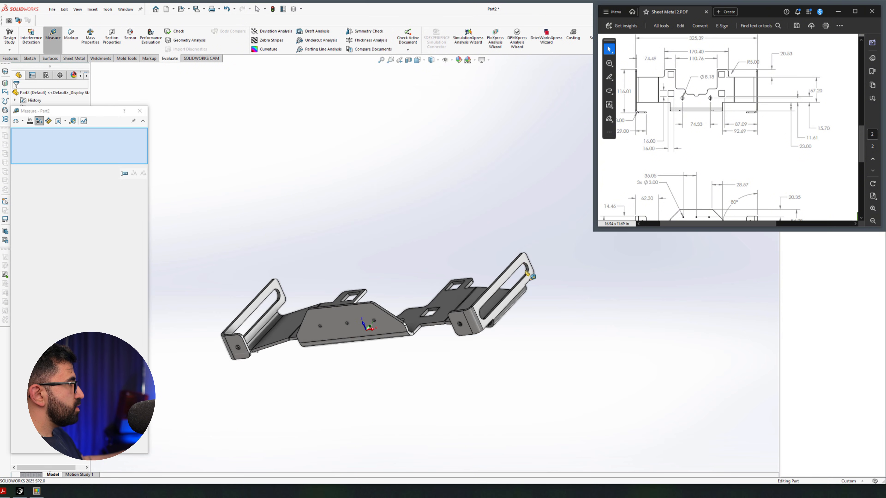
Step: Remeasure the distance between the slotted end flanges' outer faces and check it against the 325.39 mm overall width
middle_click_drag(317, 280, 227, 302)
left_click(225, 295)
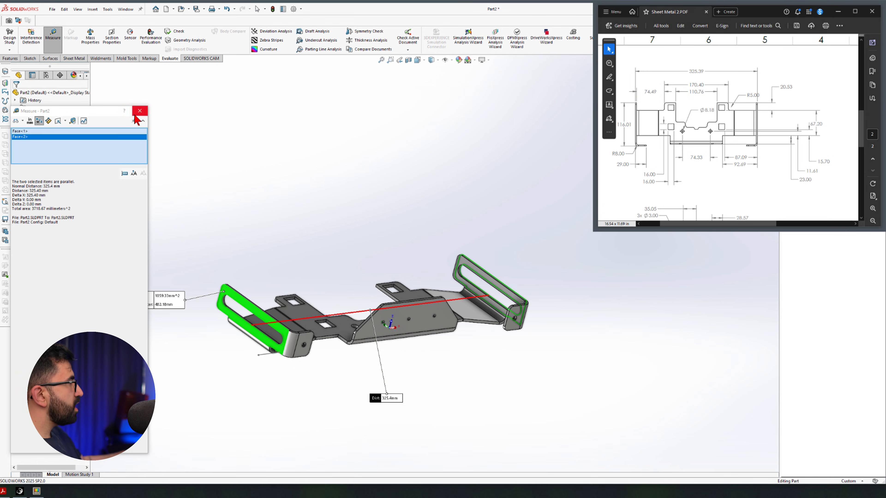
left_click(135, 115)
Step: Measure from a slotted end flange's outer face to the base plate's bend edge and compare it with the drawing's 62.30 mm
scroll(284, 364, "down", 3)
middle_click_drag(326, 371, 300, 355)
left_click(52, 36)
scroll(166, 284, "down", 5)
left_click(282, 222)
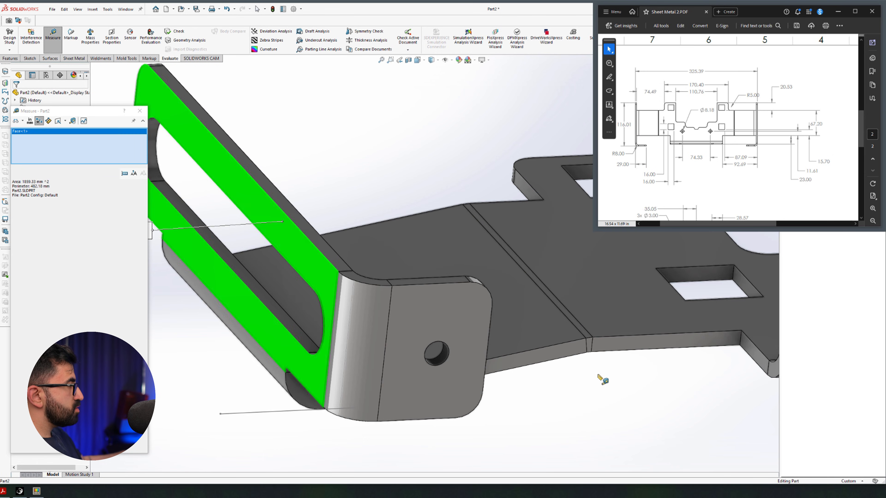
scroll(602, 379, "down", 2)
left_click(588, 324)
scroll(488, 419, "up", 2)
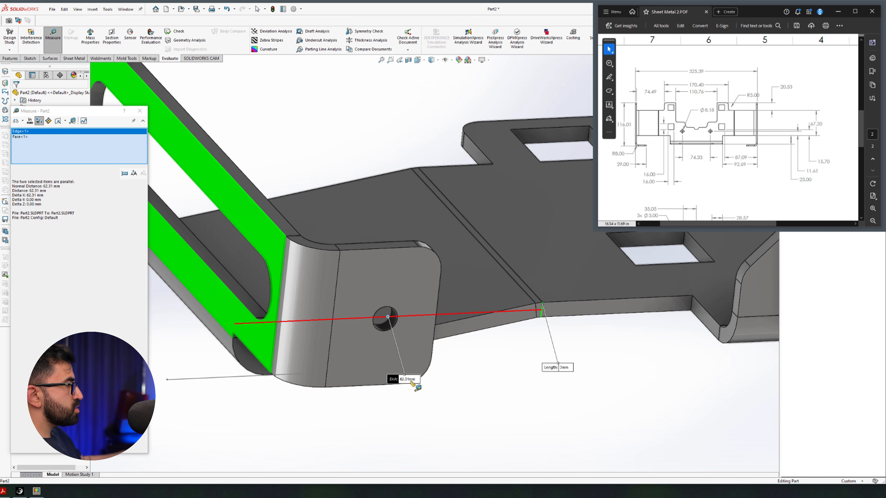
scroll(655, 195, "down", 2)
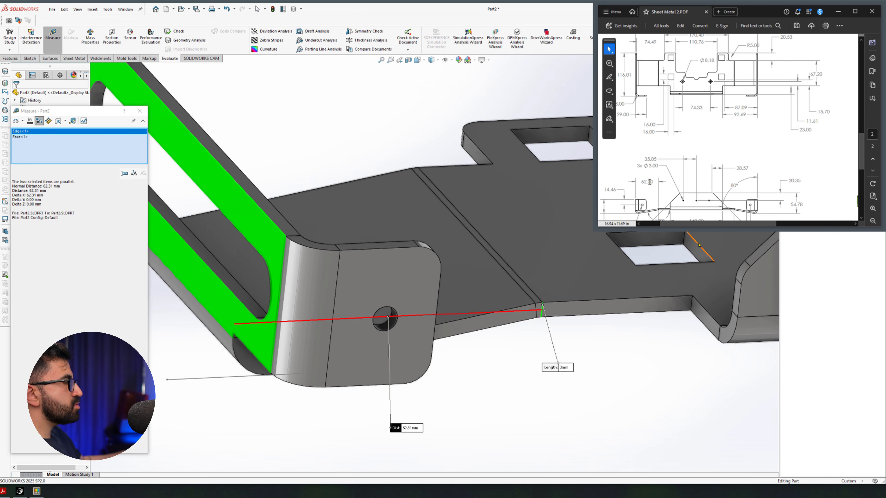
Step: Inspect the front flange and the bracket's overall shape against the front view in the drawing
left_click(488, 404)
scroll(443, 368, "up", 5)
middle_click_drag(443, 368, 436, 307)
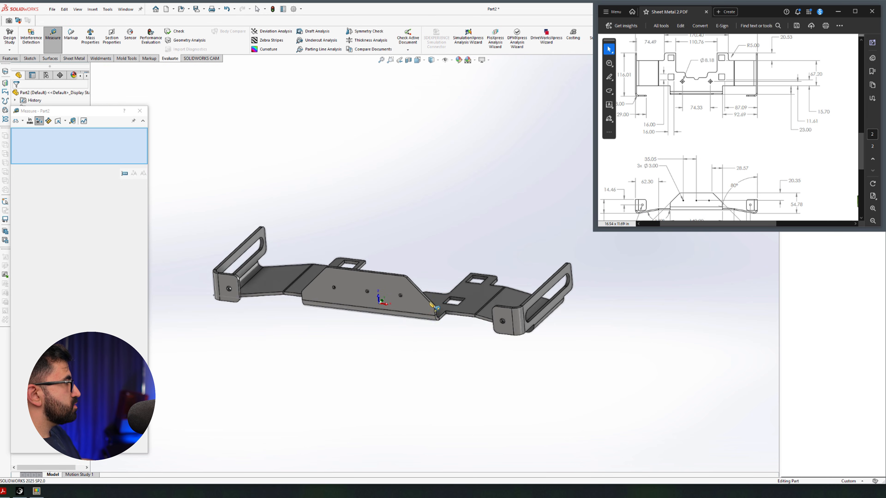
scroll(722, 154, "down", 4)
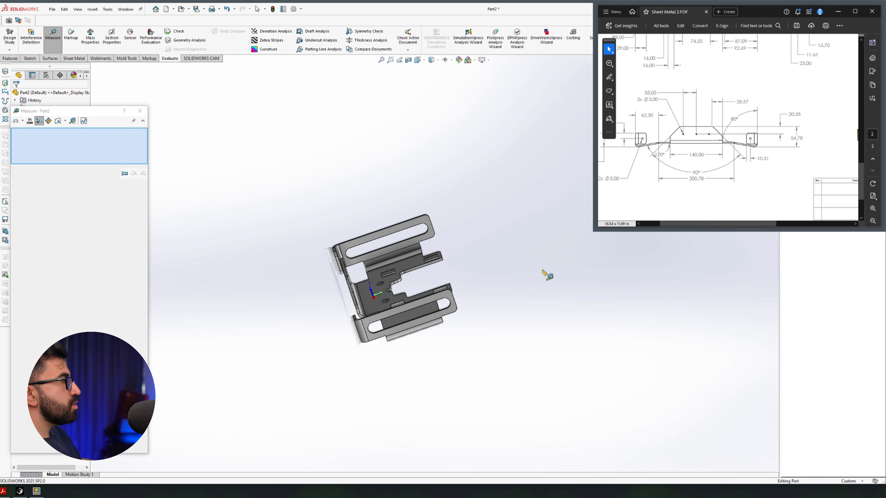
middle_click_drag(543, 271, 488, 272)
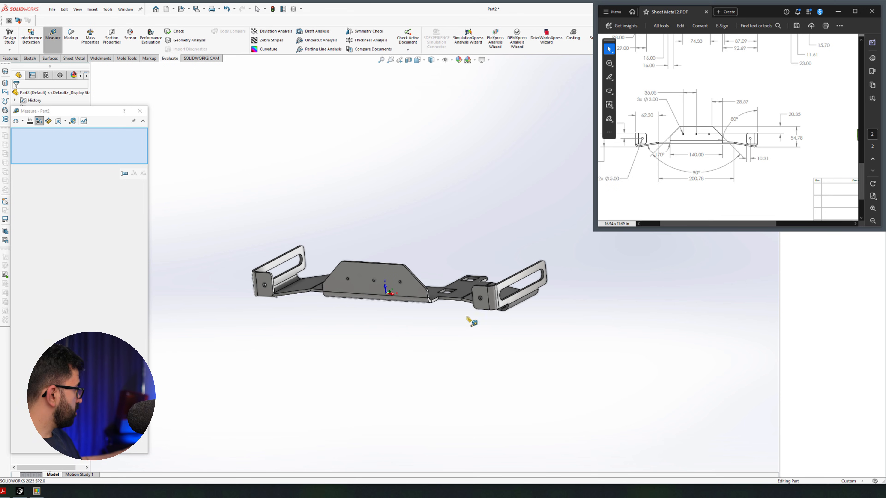
left_click(414, 298)
left_click(526, 363)
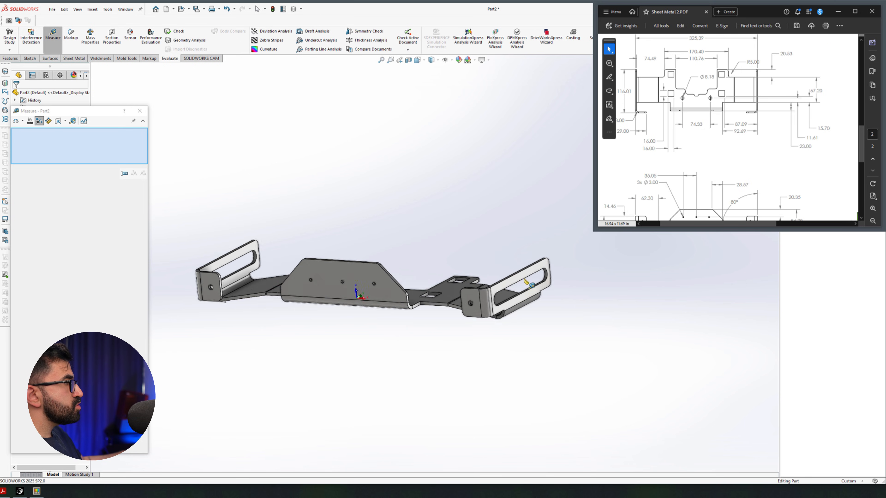
Step: Measure the distance from the end tab's face to the far end of the slotted flange
scroll(477, 300, "down", 5)
left_click(299, 316)
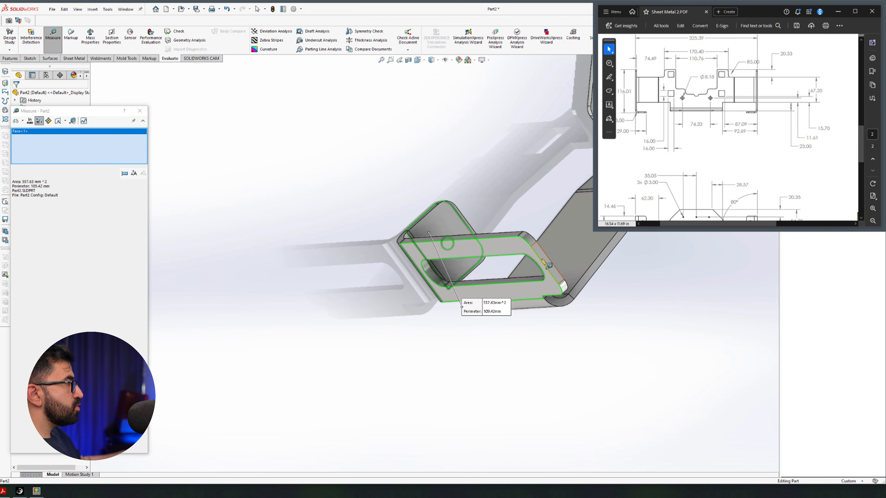
left_click(548, 265)
middle_click_drag(520, 321, 415, 342)
left_click(478, 372)
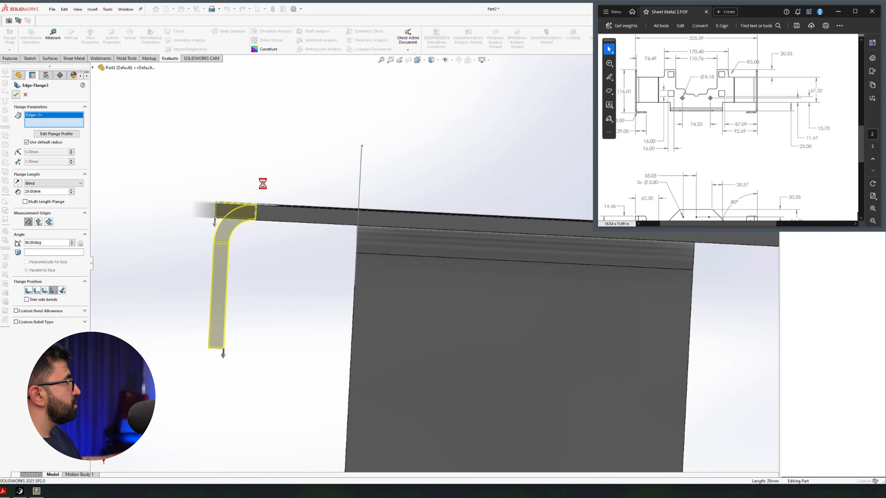
Step: Enlarge the PDF drawing window and examine more of the sheet beside the finished bracket
scroll(262, 183, "up", 5)
middle_click_drag(262, 183, 477, 121)
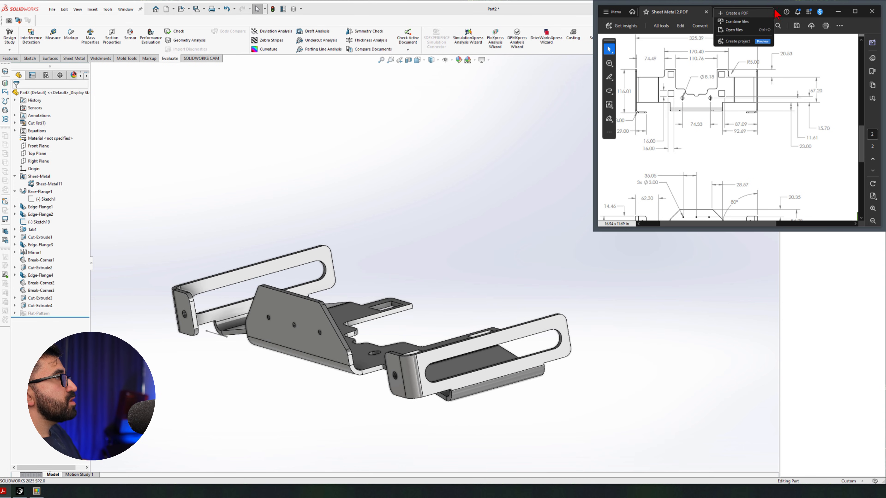
left_click(655, 306)
mouse_move(595, 227)
left_mouse_down()
mouse_move(480, 290)
mouse_move(68, 445)
left_mouse_up()
scroll(683, 334, "down", 1, "ctrl")
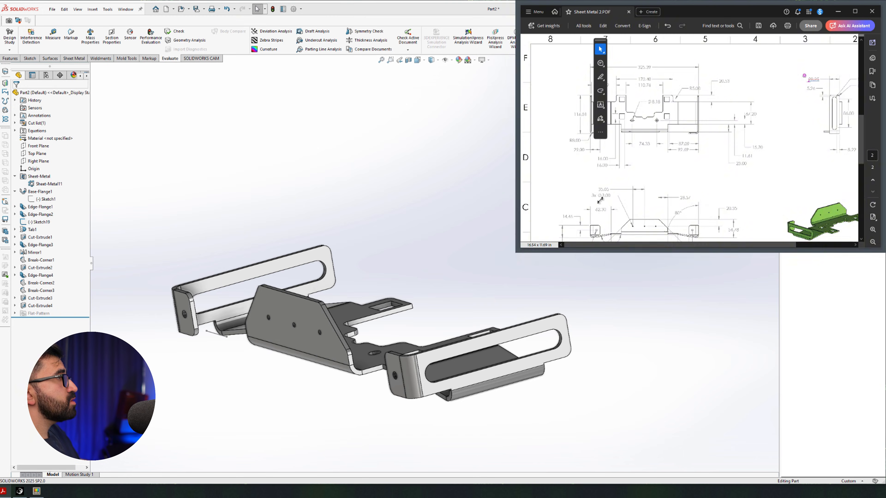
Step: Assign Stainless Steel (ferritic) as the part's material and evaluate its mass properties
right_click(41, 139)
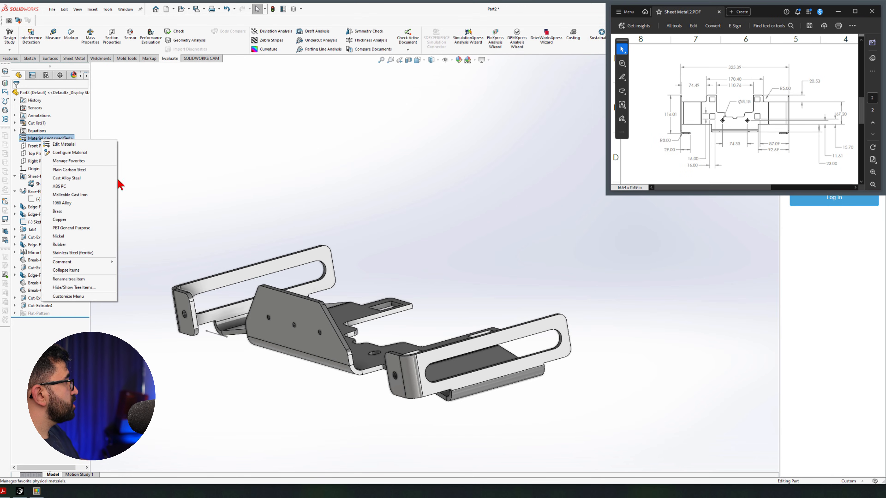
left_click(71, 253)
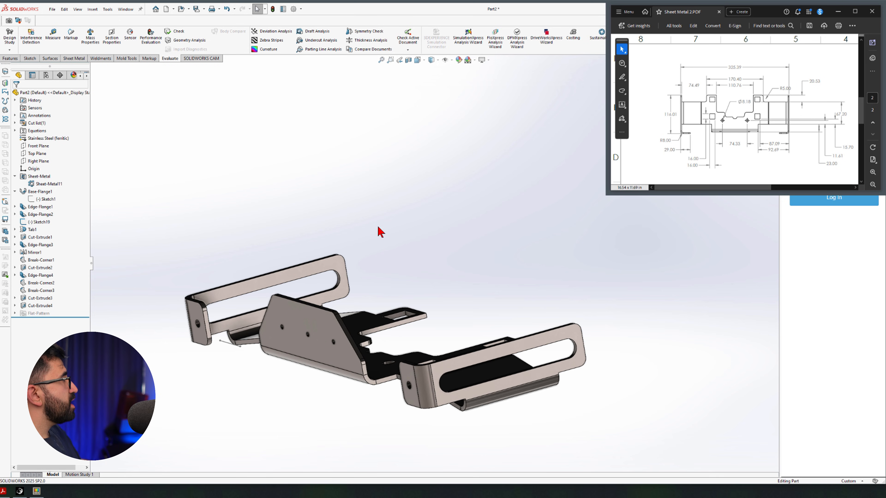
left_click(90, 37)
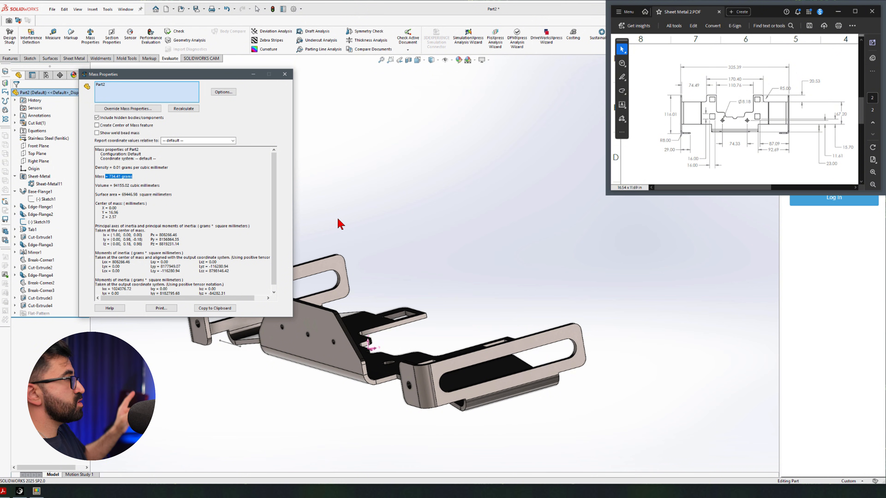
left_click(285, 74)
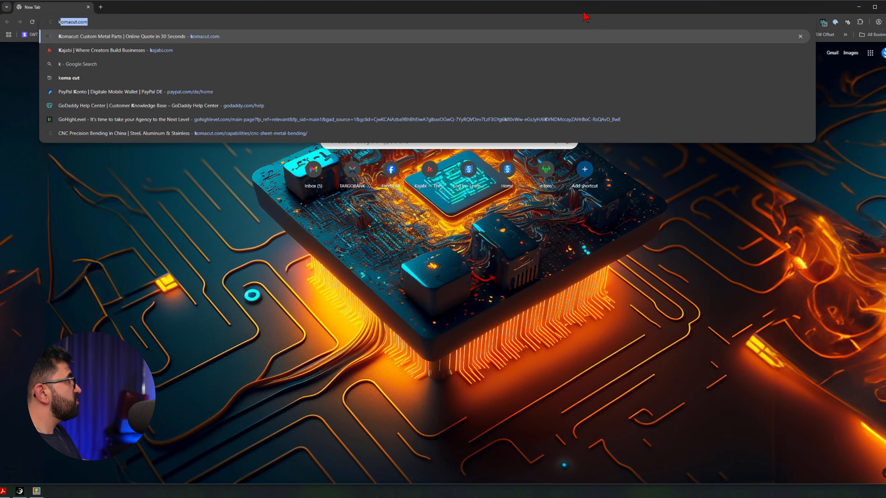
Step: Switch to the web browser, open komacut.com and request an instant quote
key("Return")
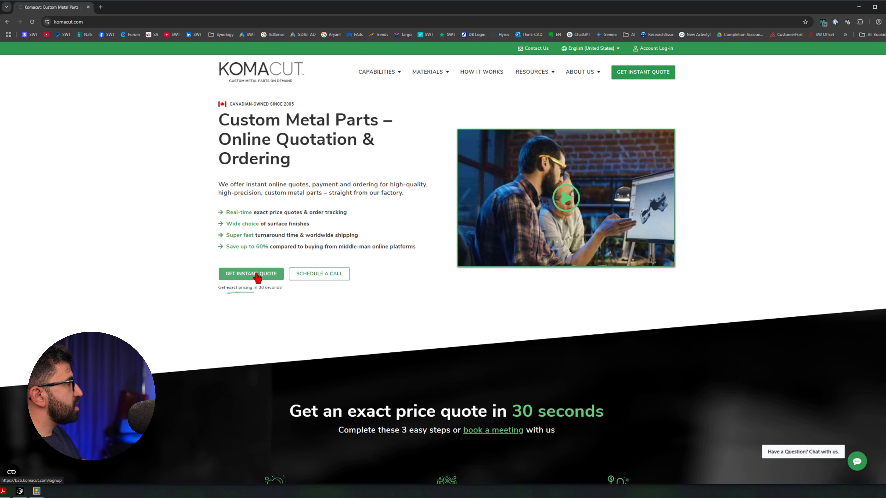
left_click(257, 278)
Step: Set the Komacut sign-up form's department to Production and its country/region to Germany
left_click(302, 213)
left_click(300, 241)
left_click(299, 236)
left_click(298, 247)
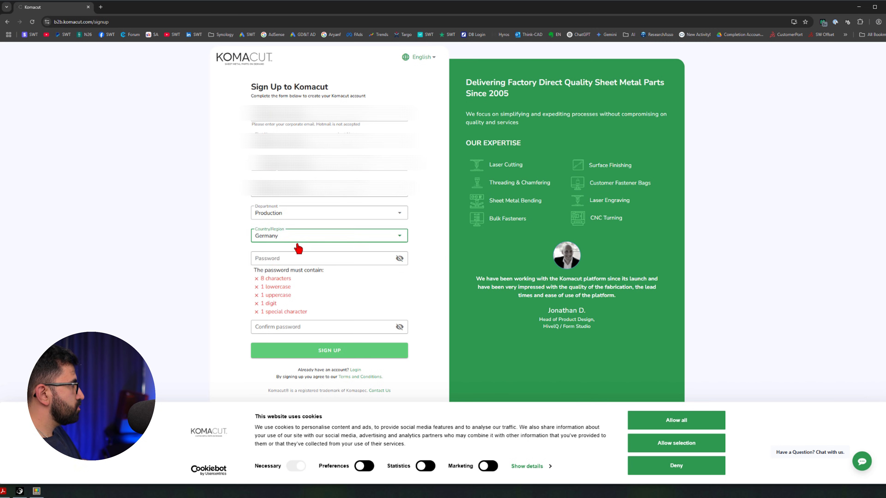
Step: Fill in the account password and its confirmation, and submit the Komacut sign-up form
left_click(301, 258)
key("ctrl+v")
left_click(312, 327)
key("ctrl+v")
left_click(342, 350)
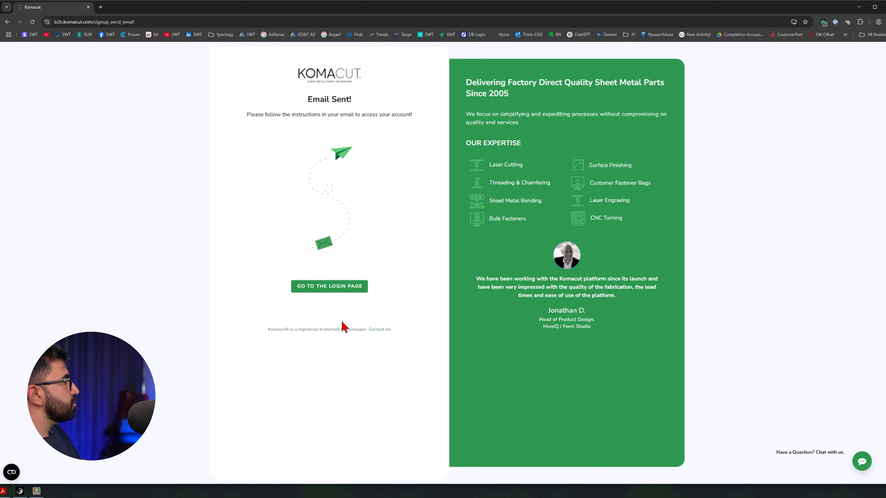
Step: Go to the Komacut login page, enter the account password and log in
left_click(331, 285)
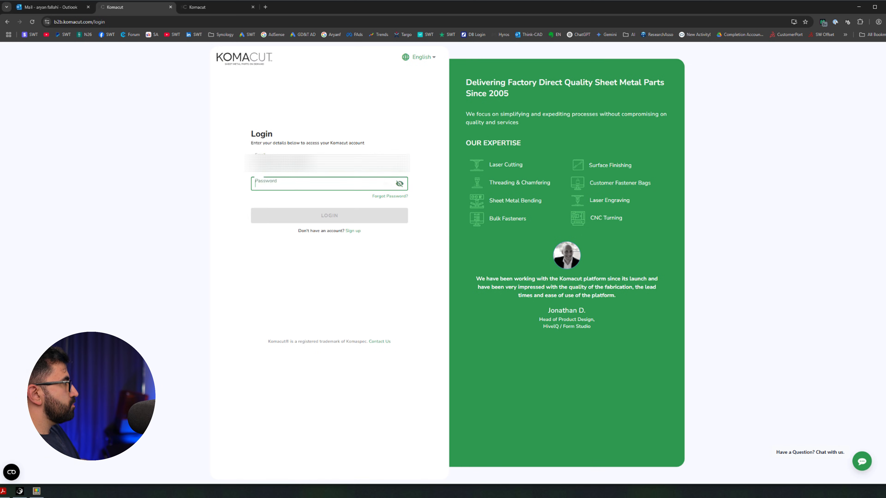
key("ctrl+v")
key("Return")
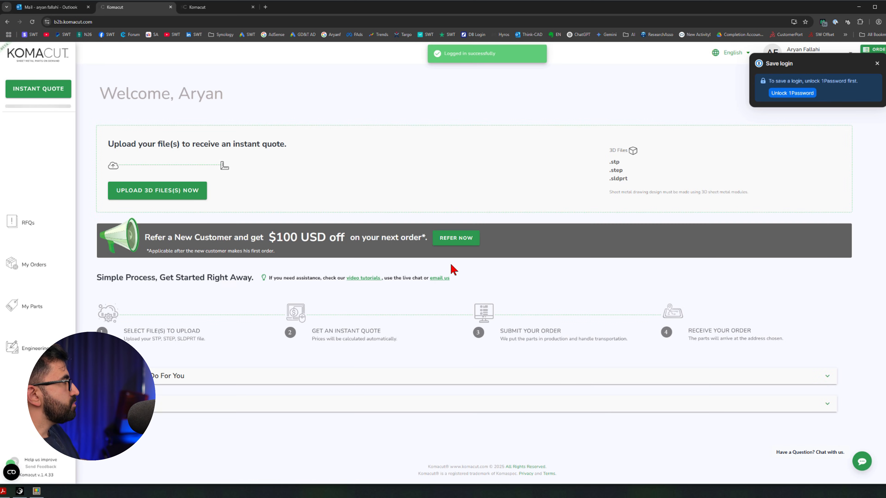
Step: Start a 3D file upload for an instant quote, and save the bracket part from SOLIDWORKS in the 15- kOMAKUT folder
left_click(157, 193)
left_click(338, 112)
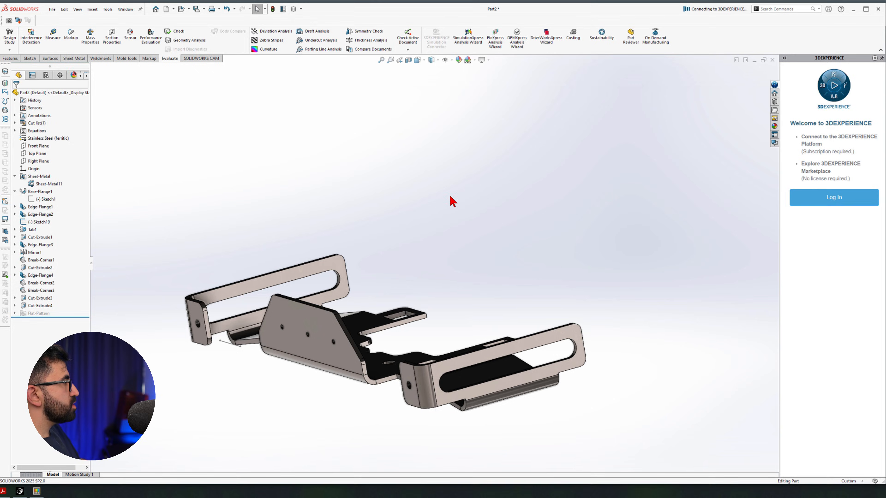
key("ctrl+s")
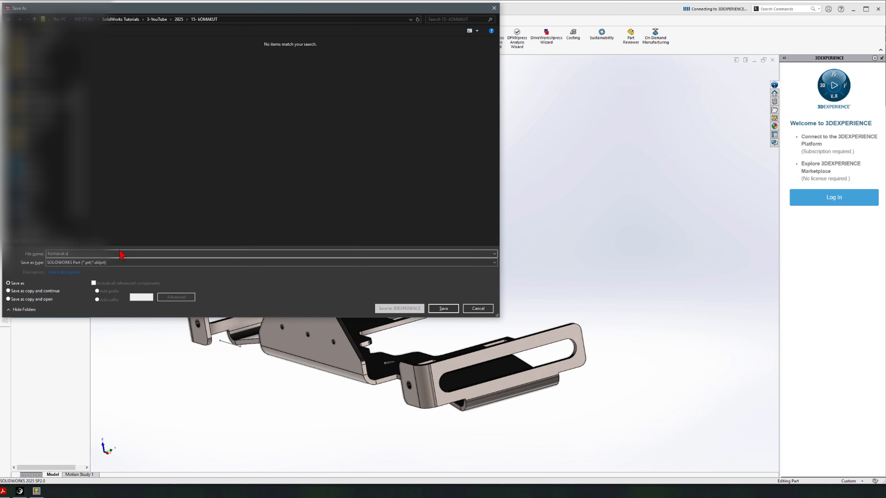
left_click(443, 308)
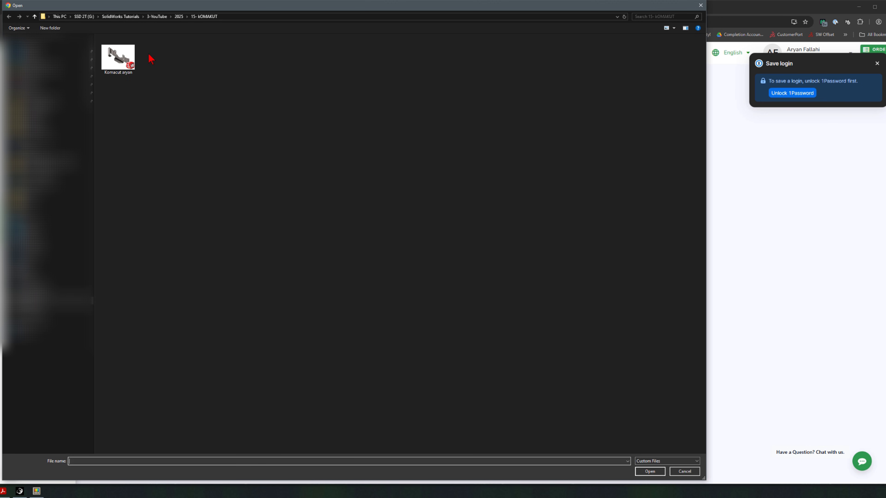
Step: Try uploading the saved SLDPRT part to the Komacut quote, and remove that file from the upload list
double_click(126, 60)
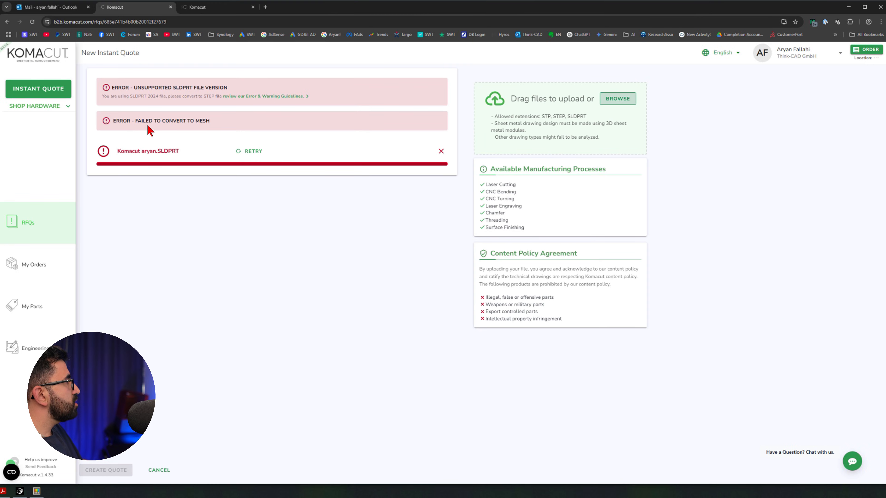
left_click(441, 150)
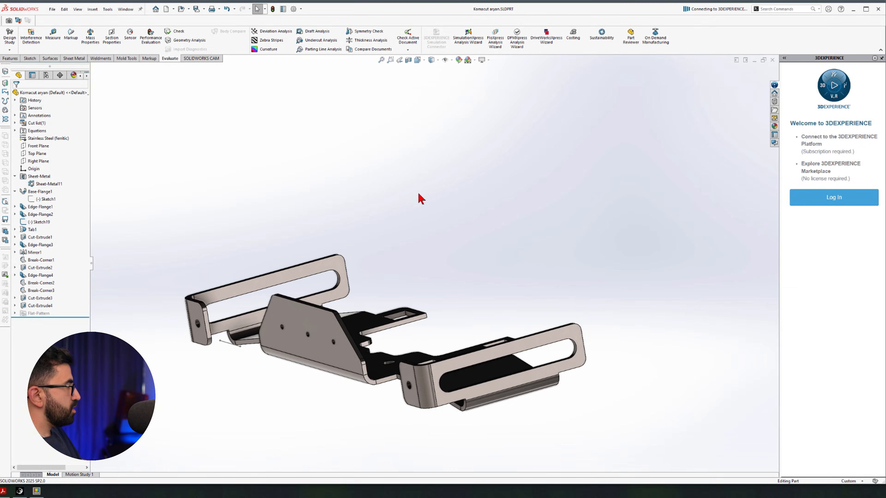
Step: Switch to SOLIDWORKS, save the part as a STEP file and upload it to the Komacut quote
key("ctrl+shift+s")
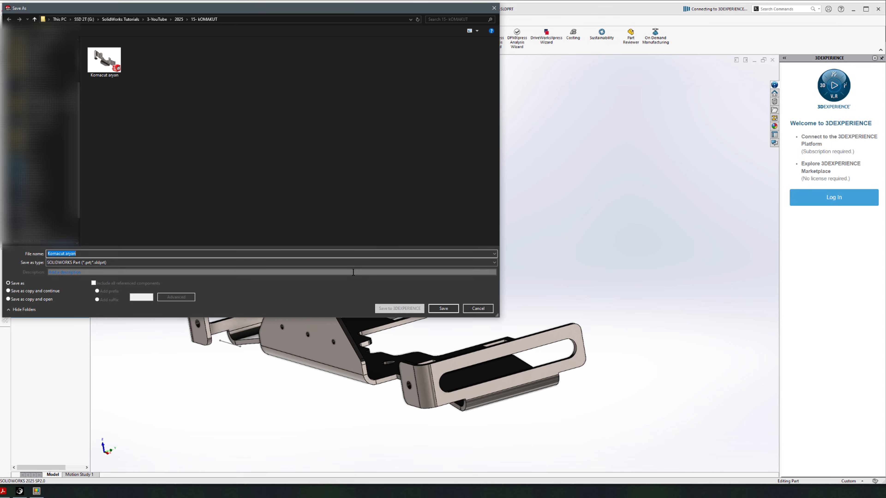
left_click(350, 262)
left_click(257, 394)
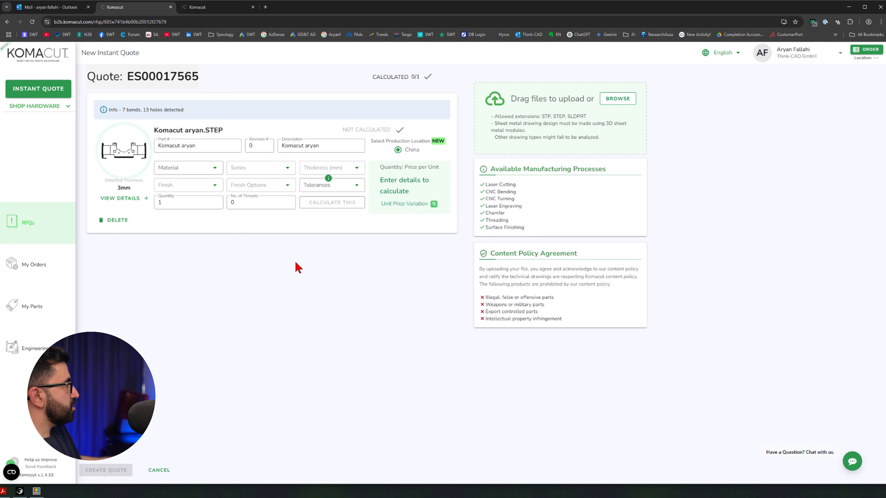
Step: Set the quoted part's material to Stainless Steel, series SUS316, 3.00mm thickness, with a Mill Finish
left_click(208, 177)
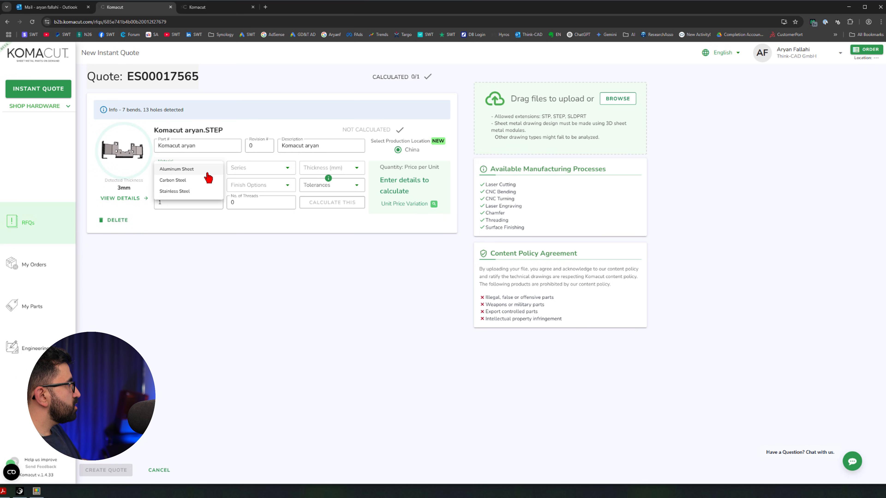
left_click(183, 191)
left_click(287, 169)
left_click(263, 192)
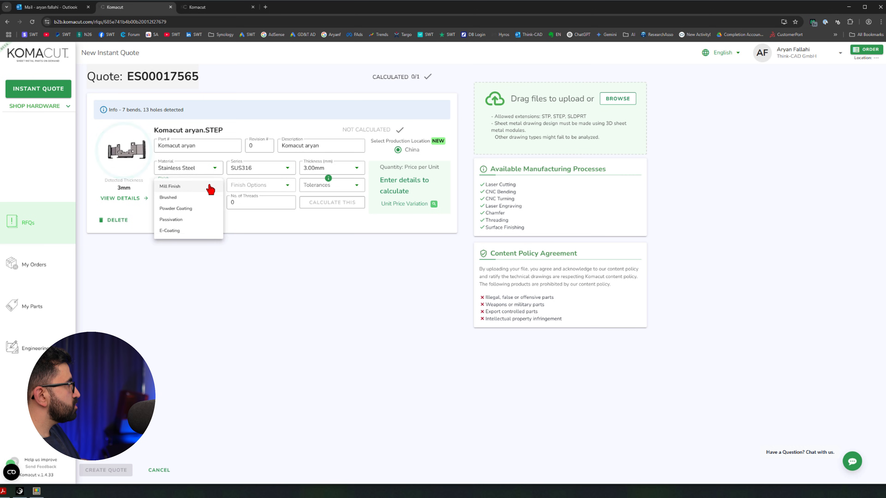
left_click(211, 185)
Step: Compare the Standard and High Precision tolerance definitions, set the tolerances to High Precision and calculate the part's price
left_click(330, 192)
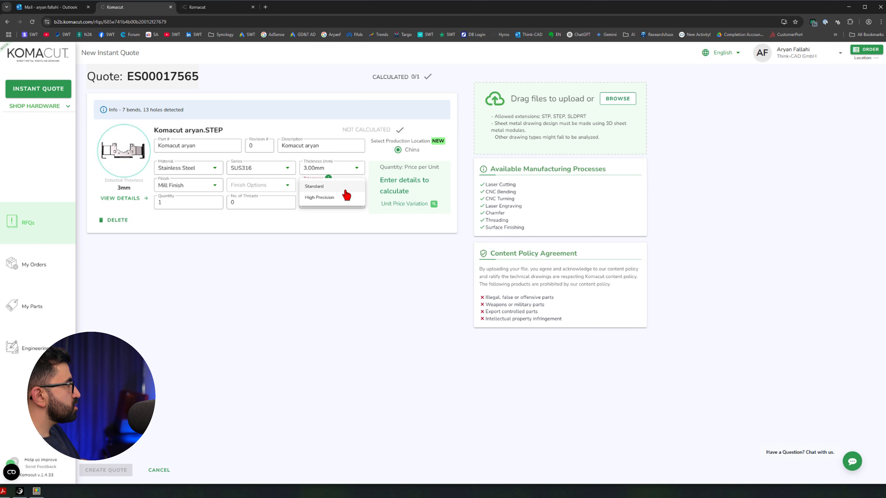
left_click(336, 187)
mouse_move(330, 180)
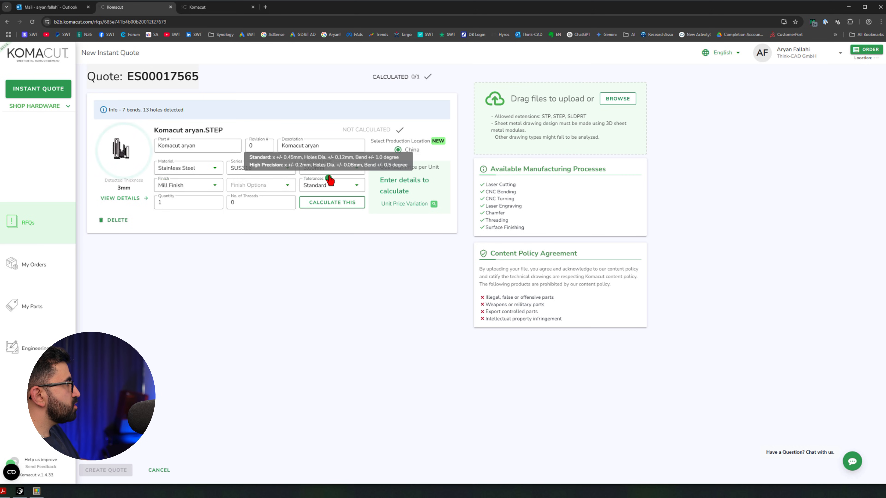
left_click(331, 188)
left_click(331, 198)
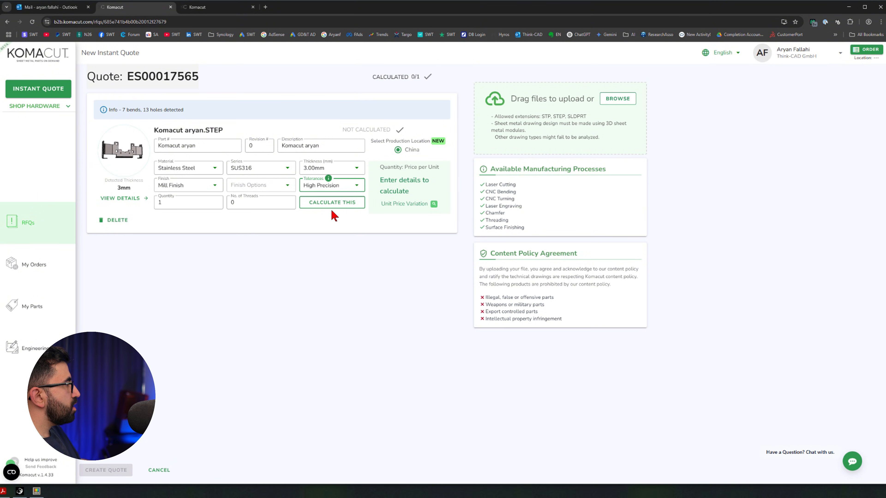
left_click(352, 209)
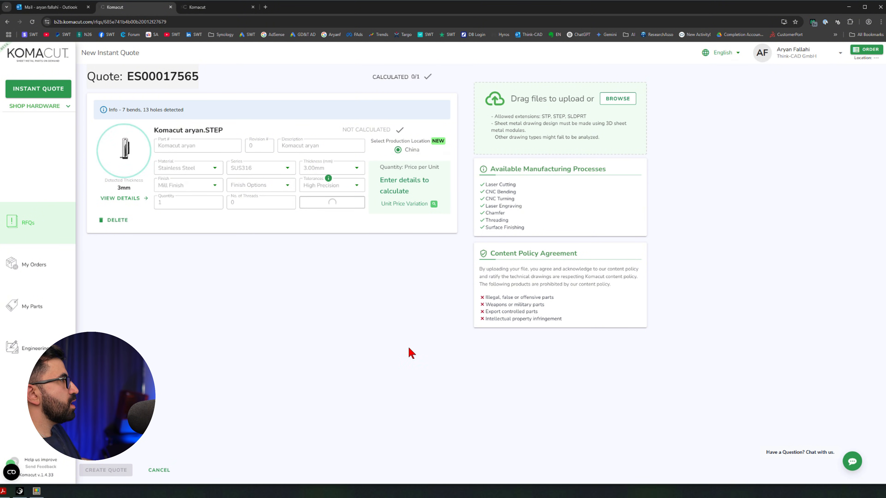